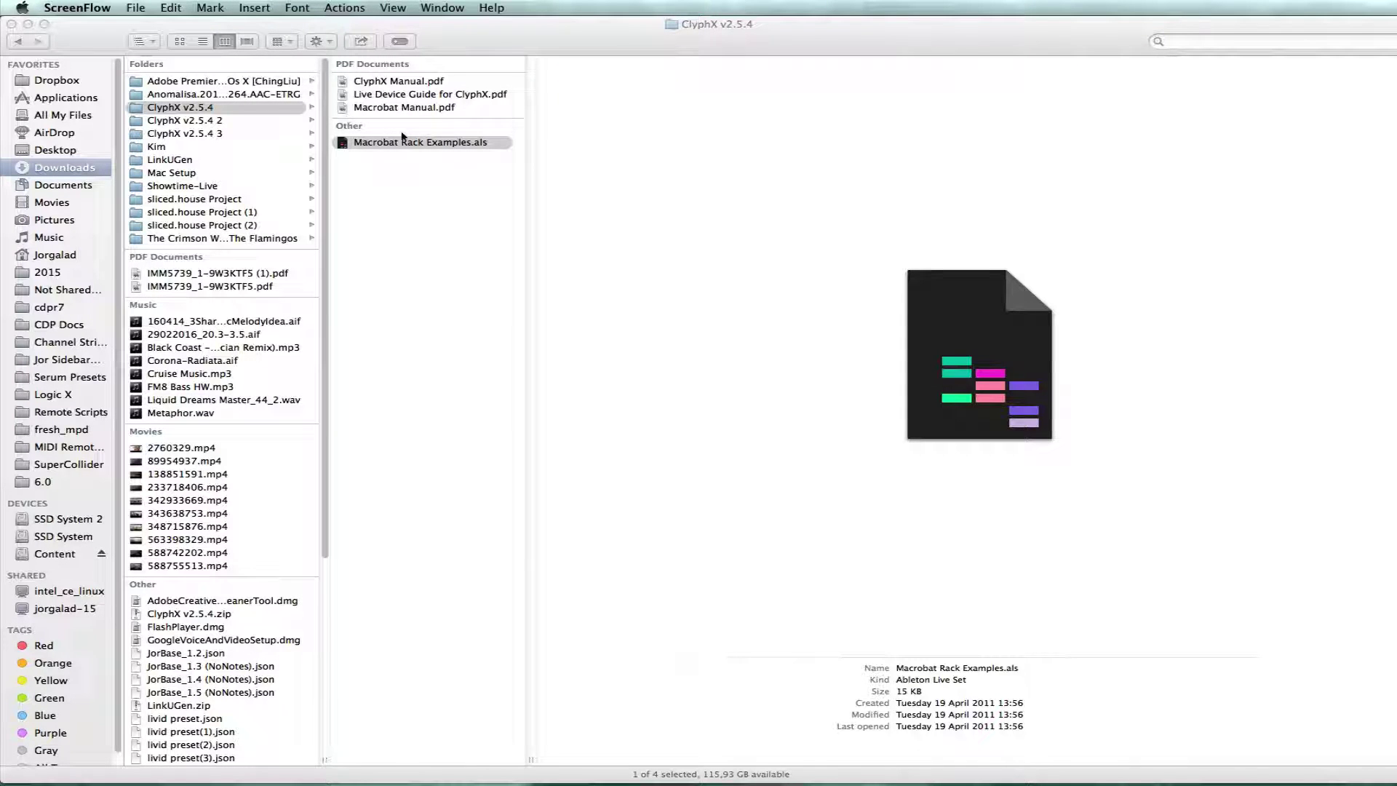
Open the Macrobat Rack Examples.als Live Set from the ClyphX v2.5.4 folder in Ableton Live
click(391, 96)
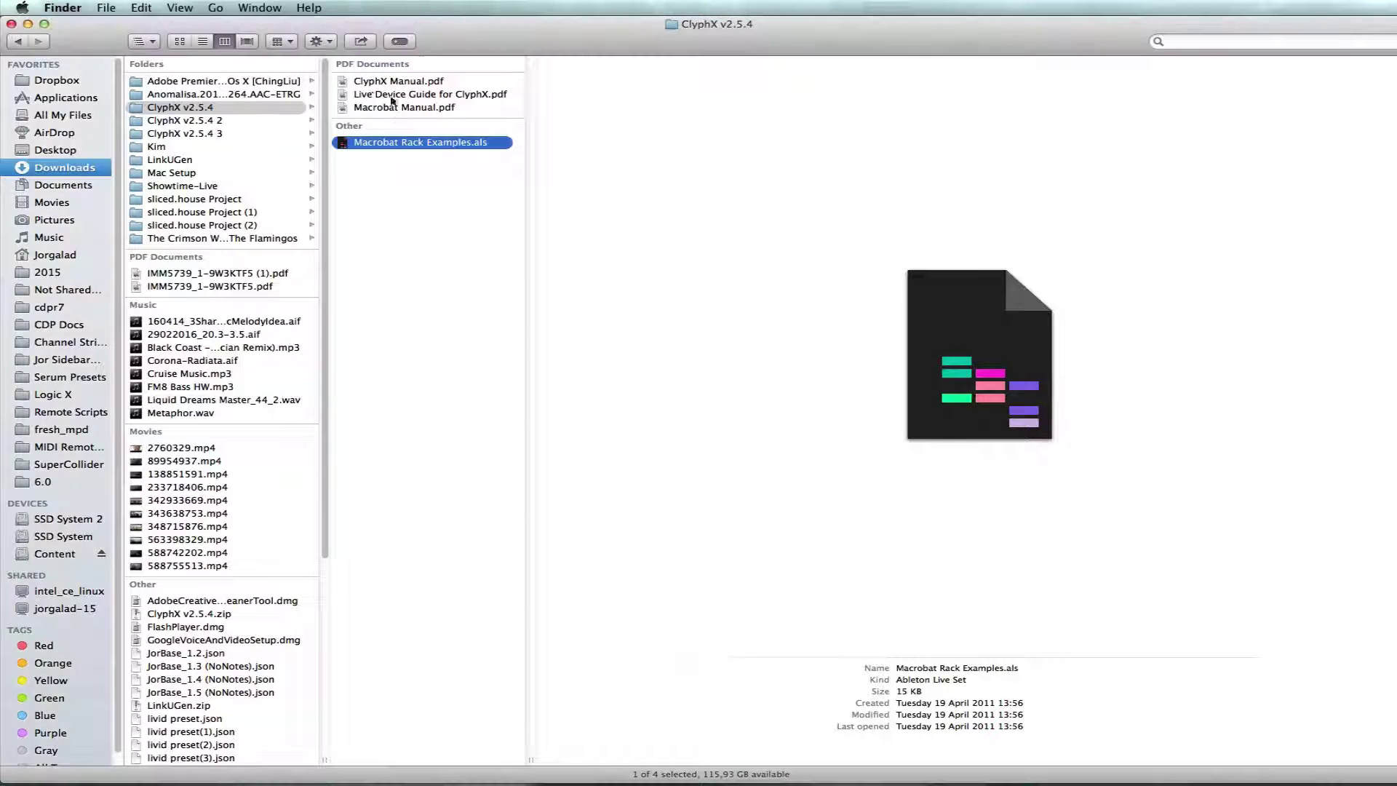
double_click(396, 145)
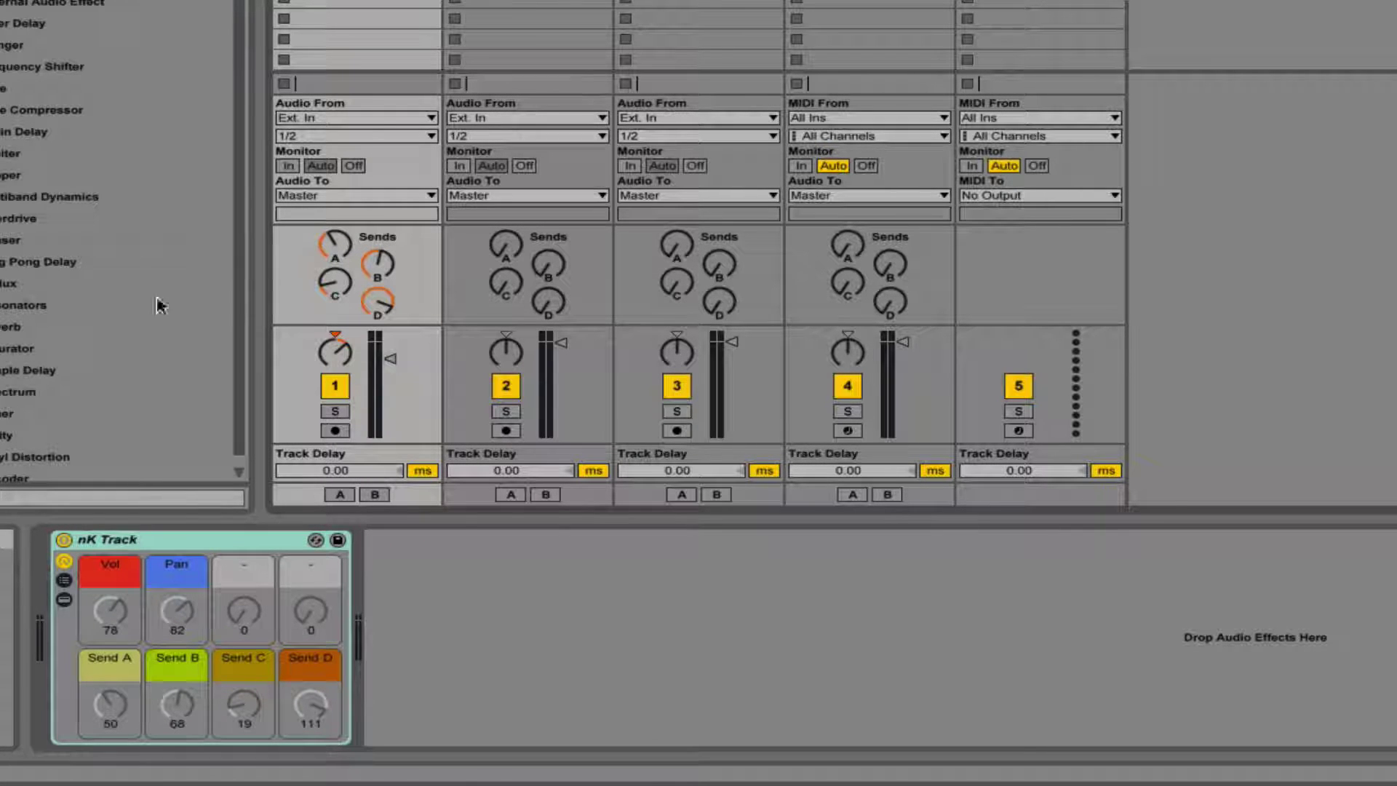
Set the nK Track rack's Vol macro to 50, Pan to 83 and Send A to 85 on the Ex.1 track
mouse_move(112, 613)
mouse_down()
mouse_move(113, 634)
mouse_move(185, 655)
mouse_move(185, 581)
mouse_move(186, 612)
mouse_up()
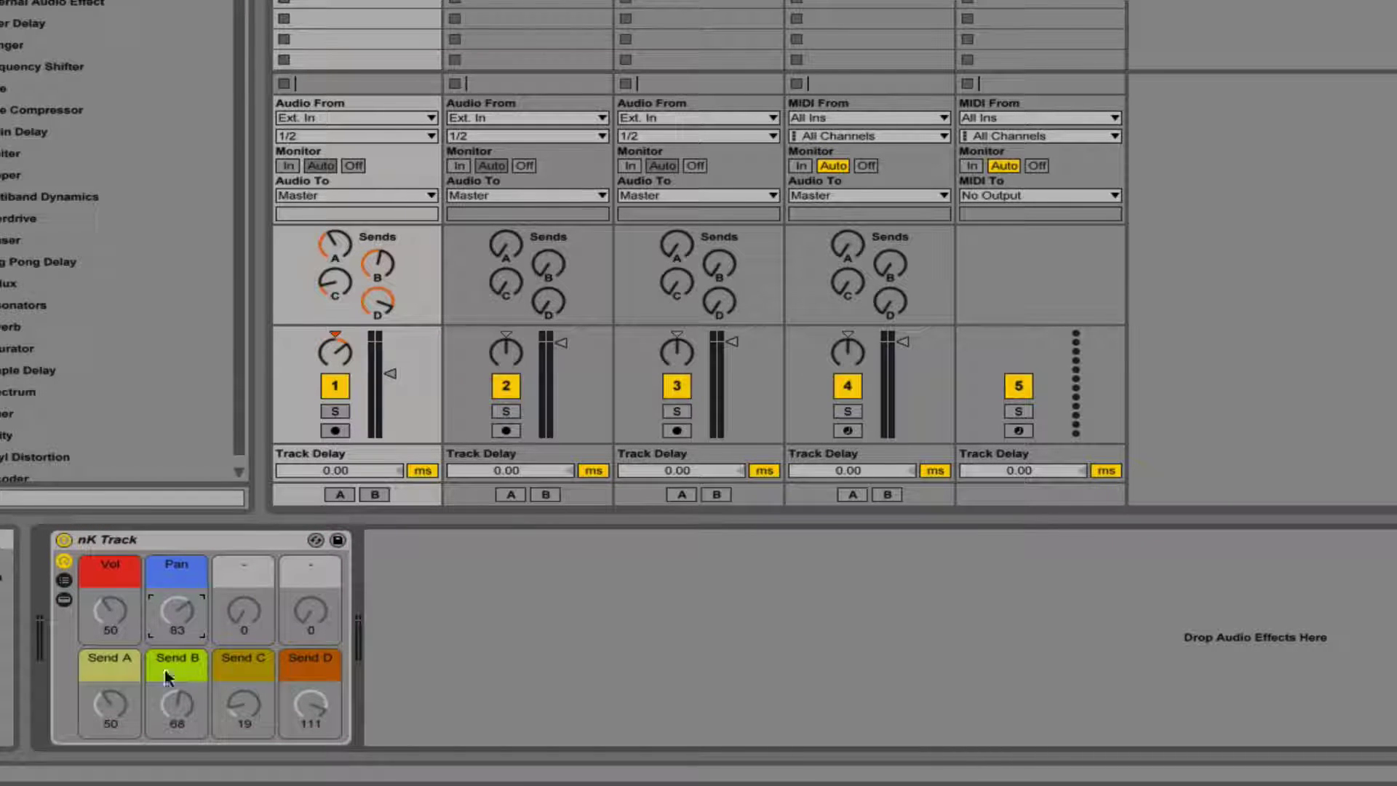
drag(88, 718, 110, 684)
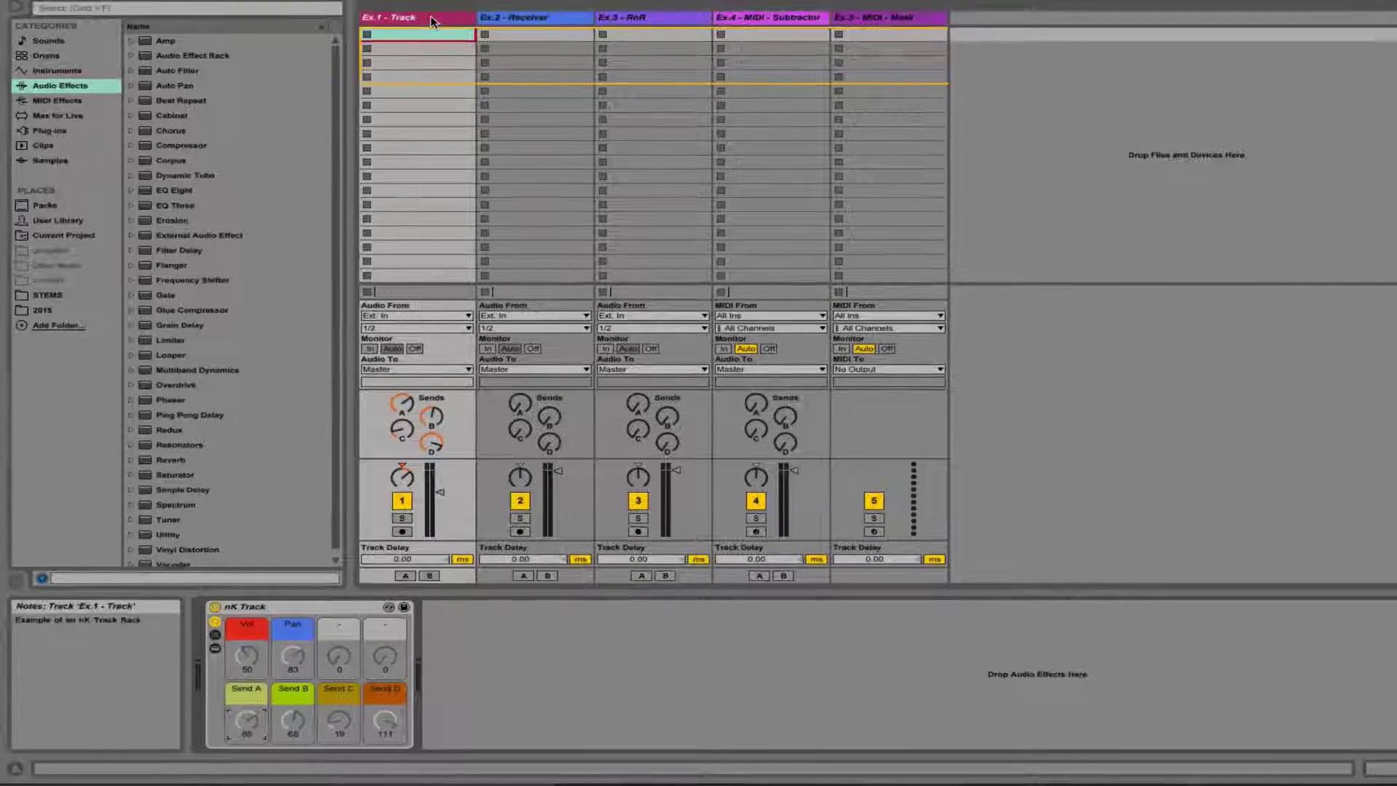
Duplicate the Ex.1 - Track track and delete the nK Track rack from the copy
click(431, 18)
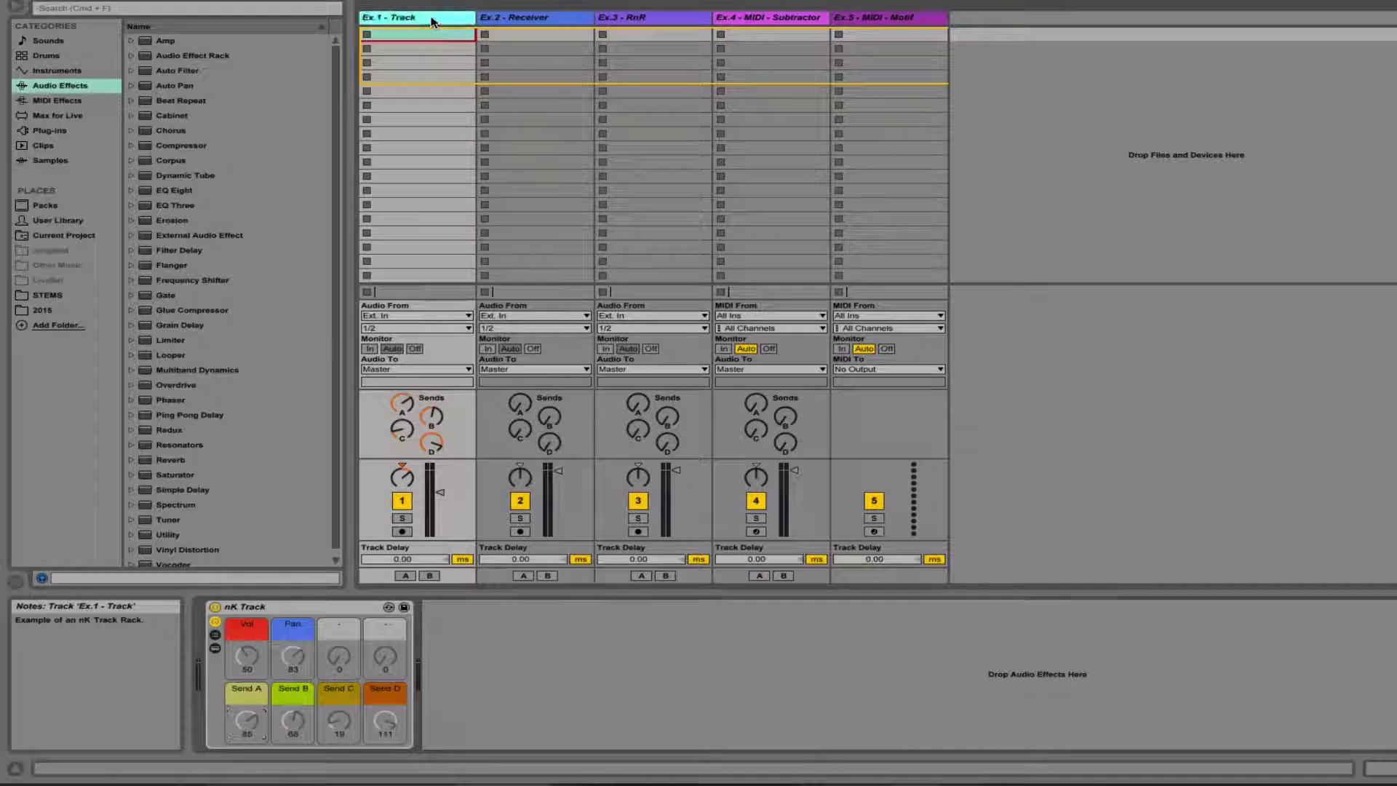
key(super+d)
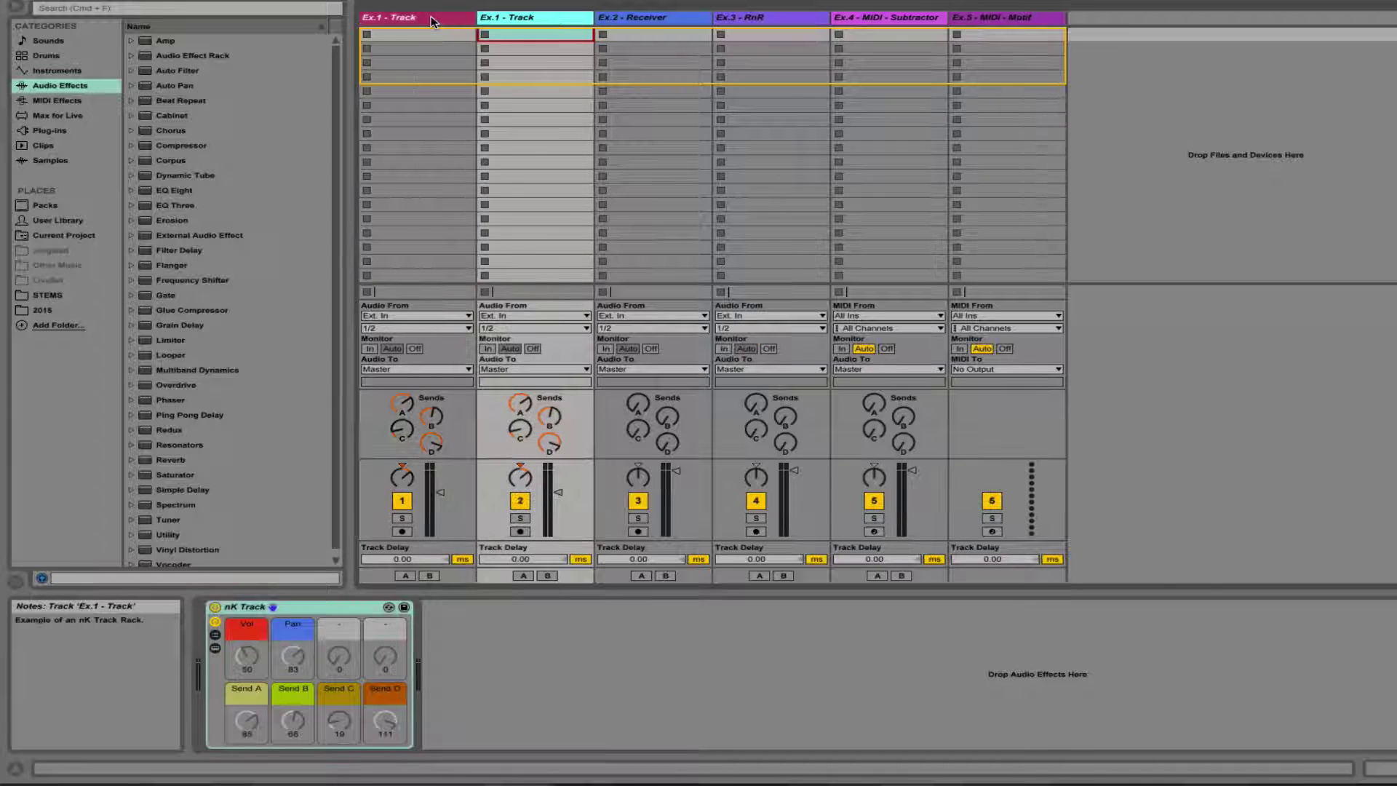
click(337, 604)
key(Delete)
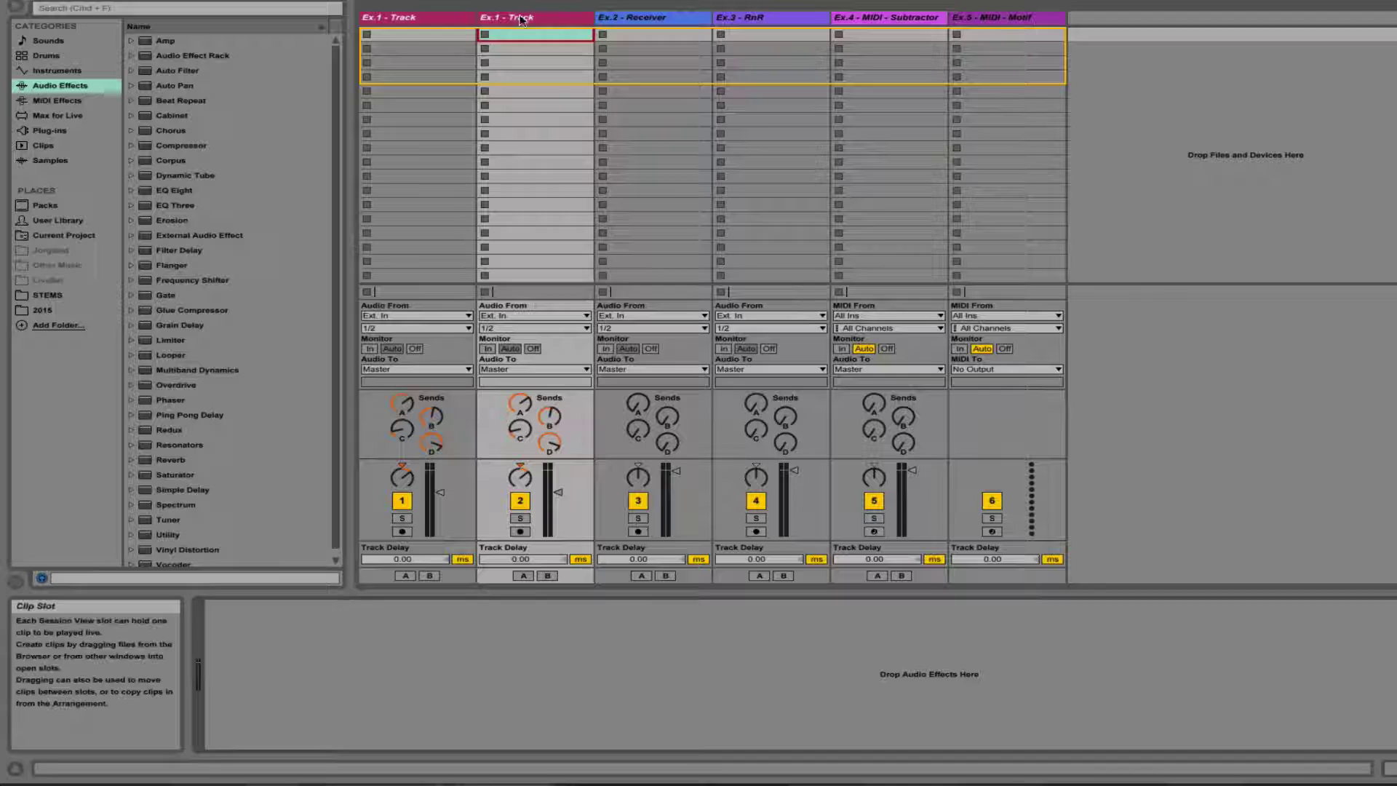
Add an Audio Effect Rack to the duplicated track, show its macro controls and rename the rack nK Track
click(509, 17)
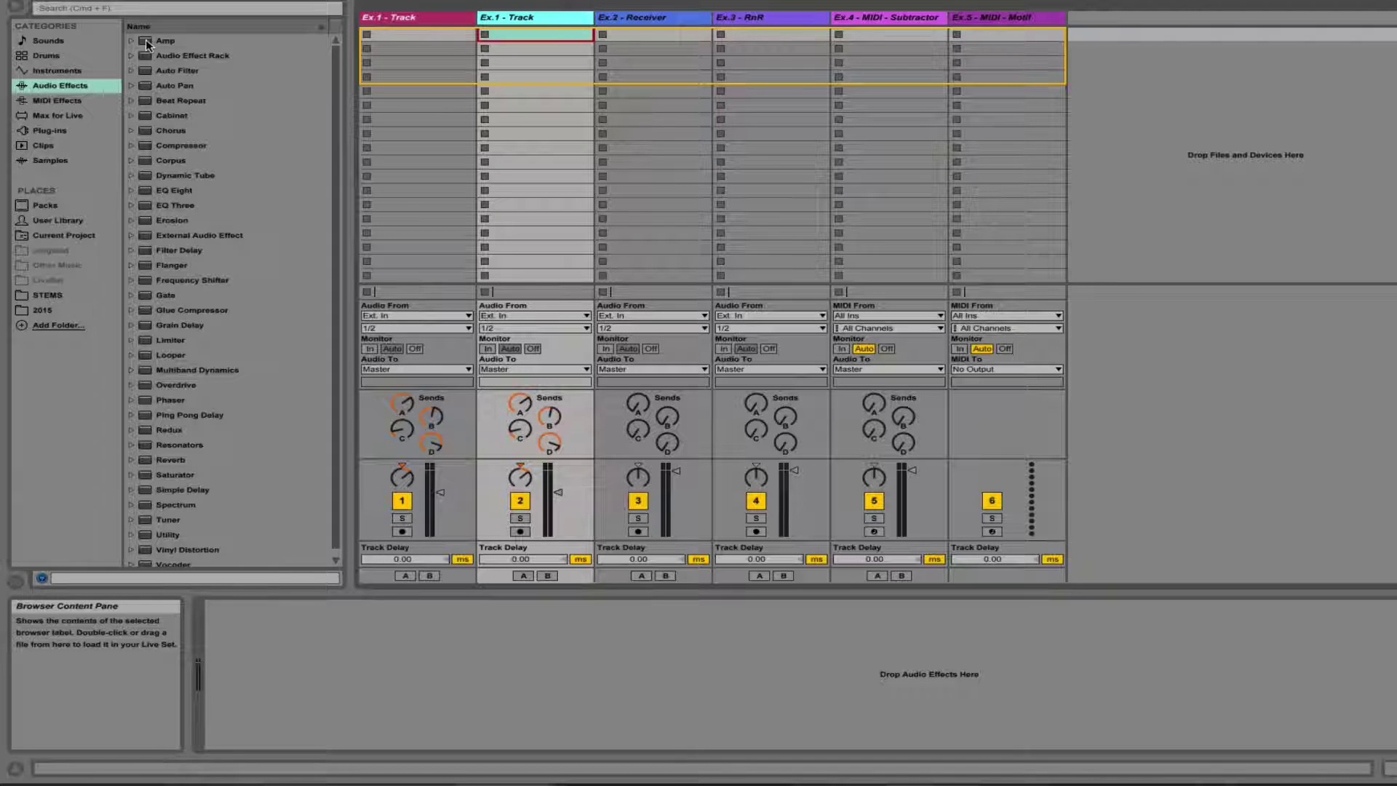
drag(182, 56, 536, 119)
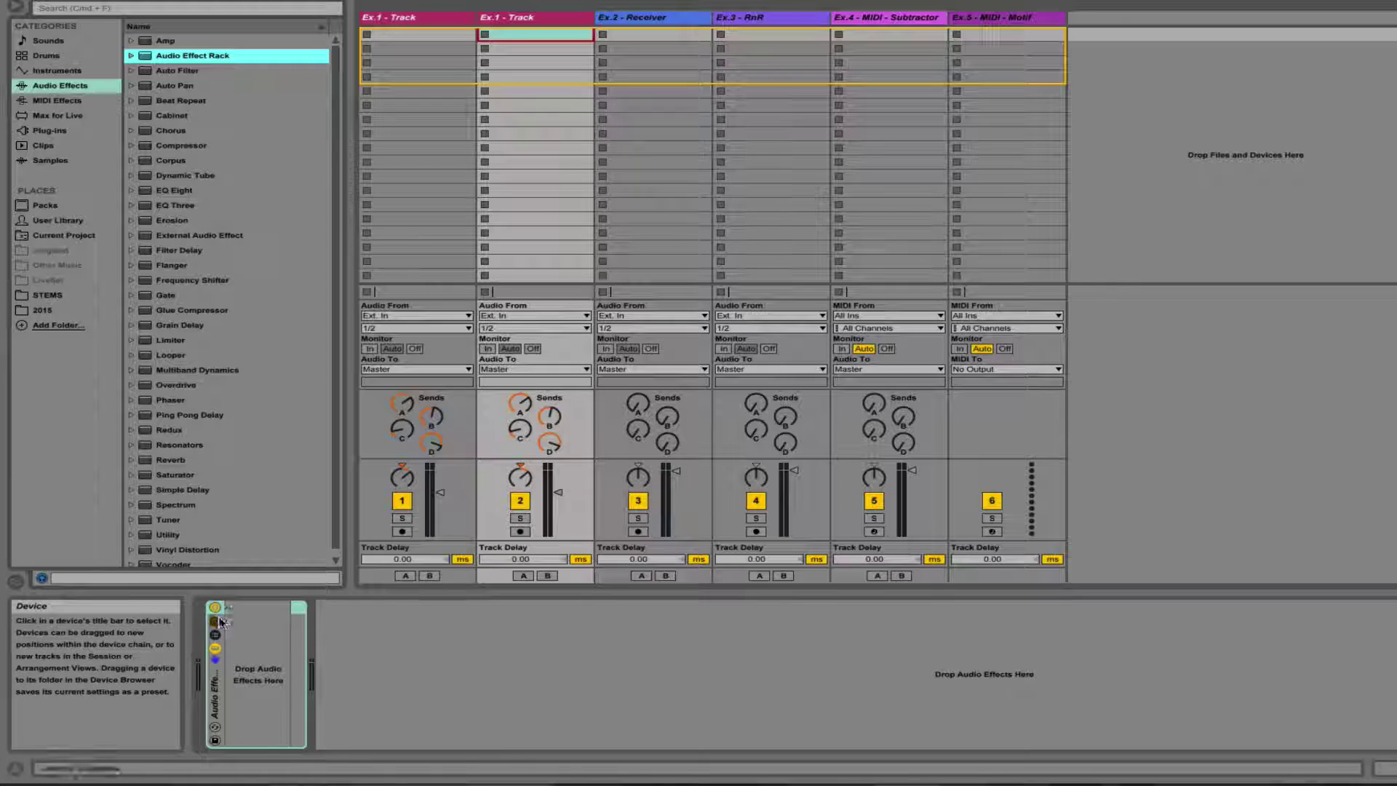
click(216, 620)
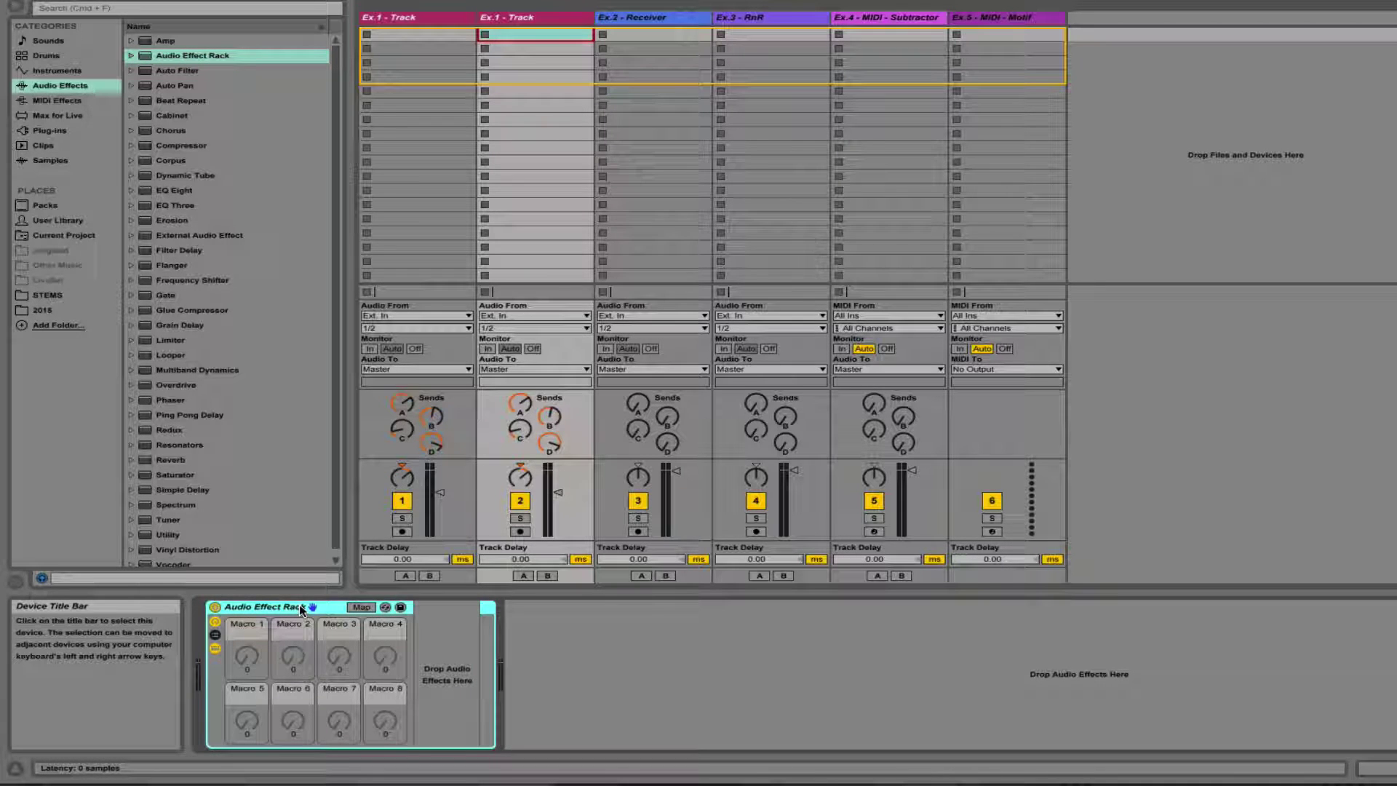
key(super+r)
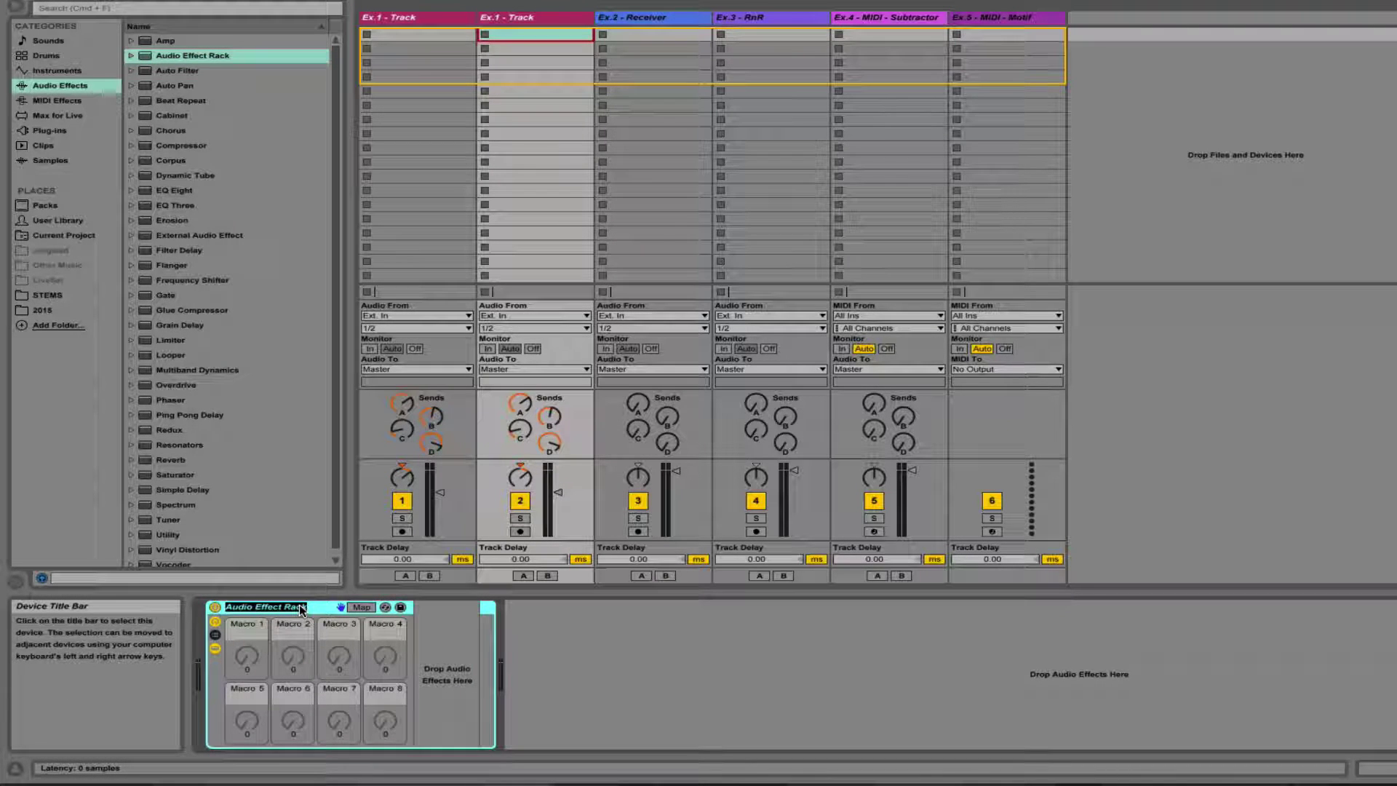
text(nK)
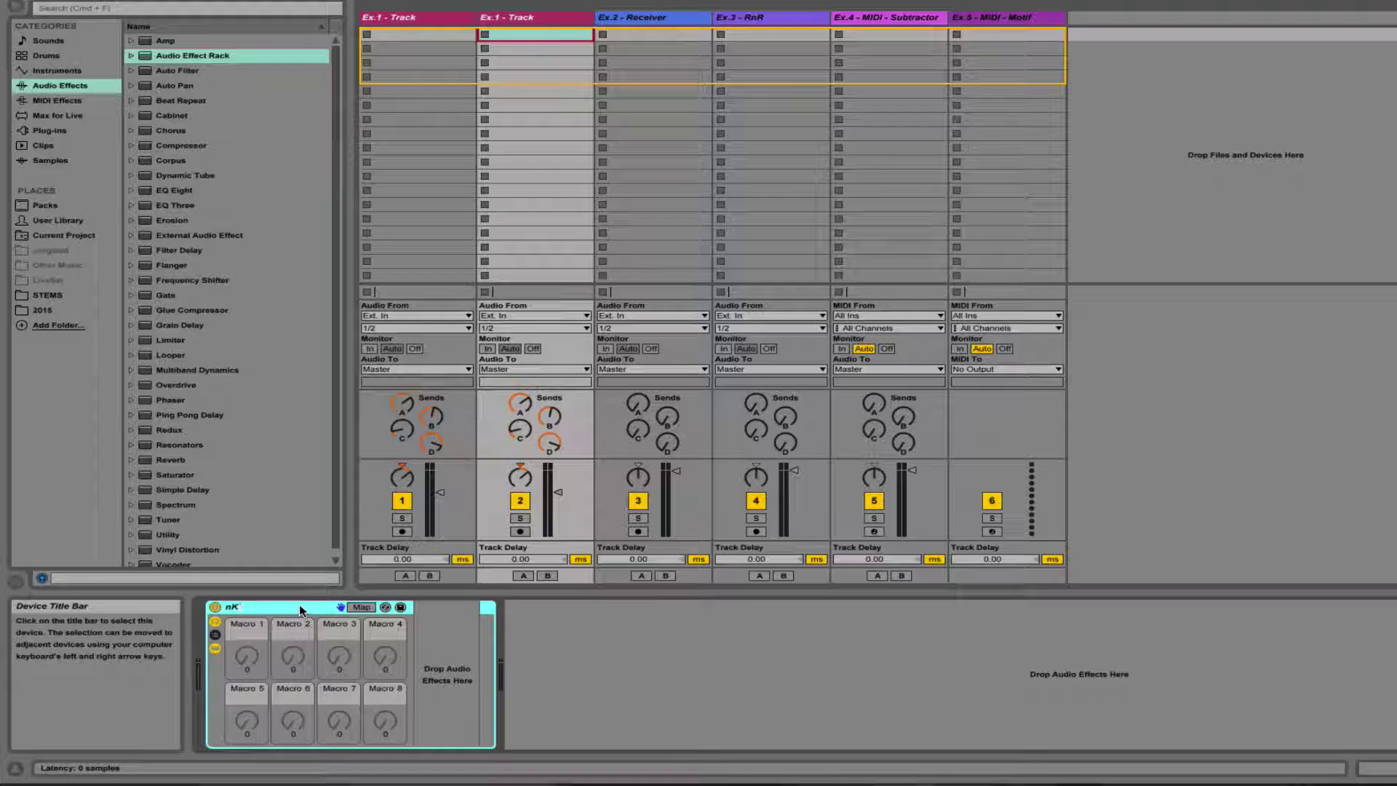
text( Track)
key(Return)
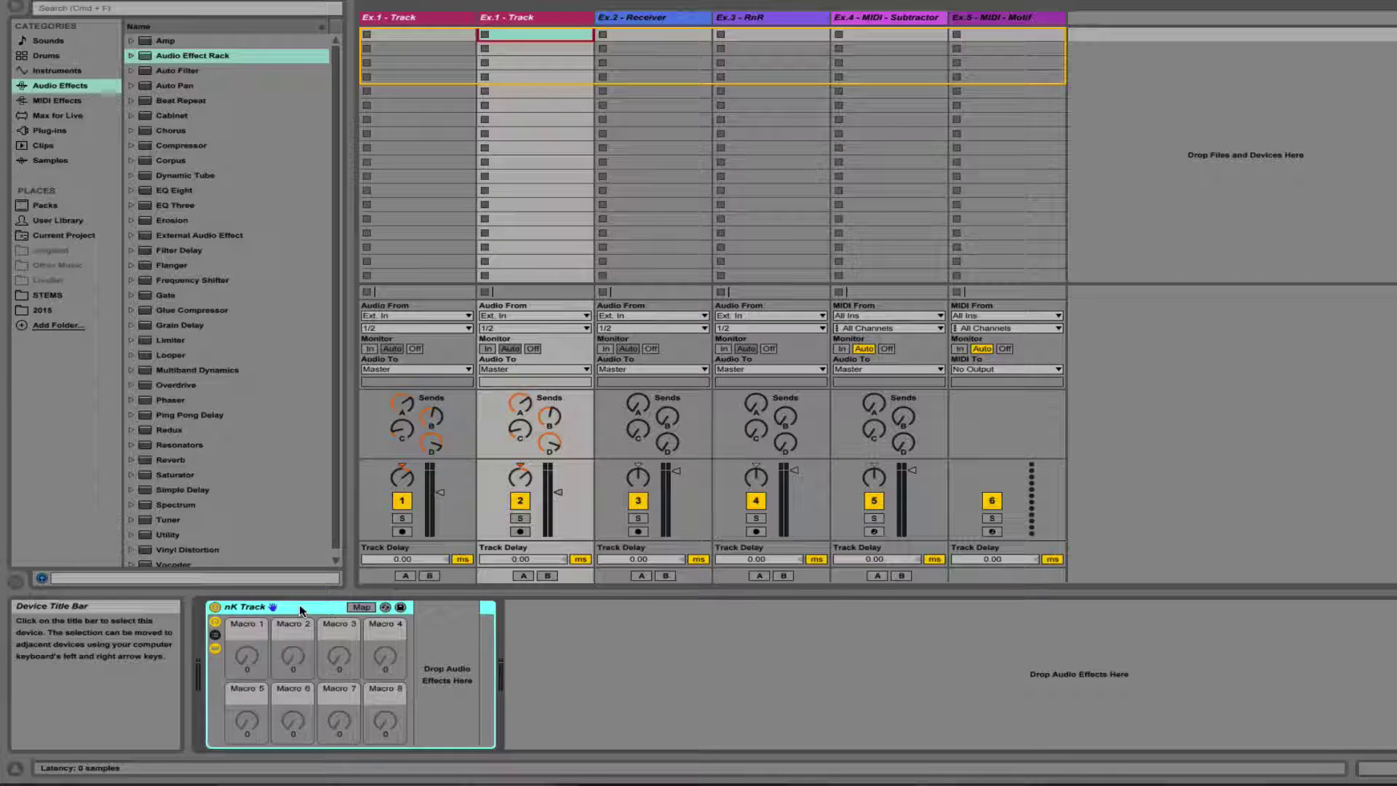
Rename the new rack's Macro 1 as Vol and turn it up to 121
click(247, 656)
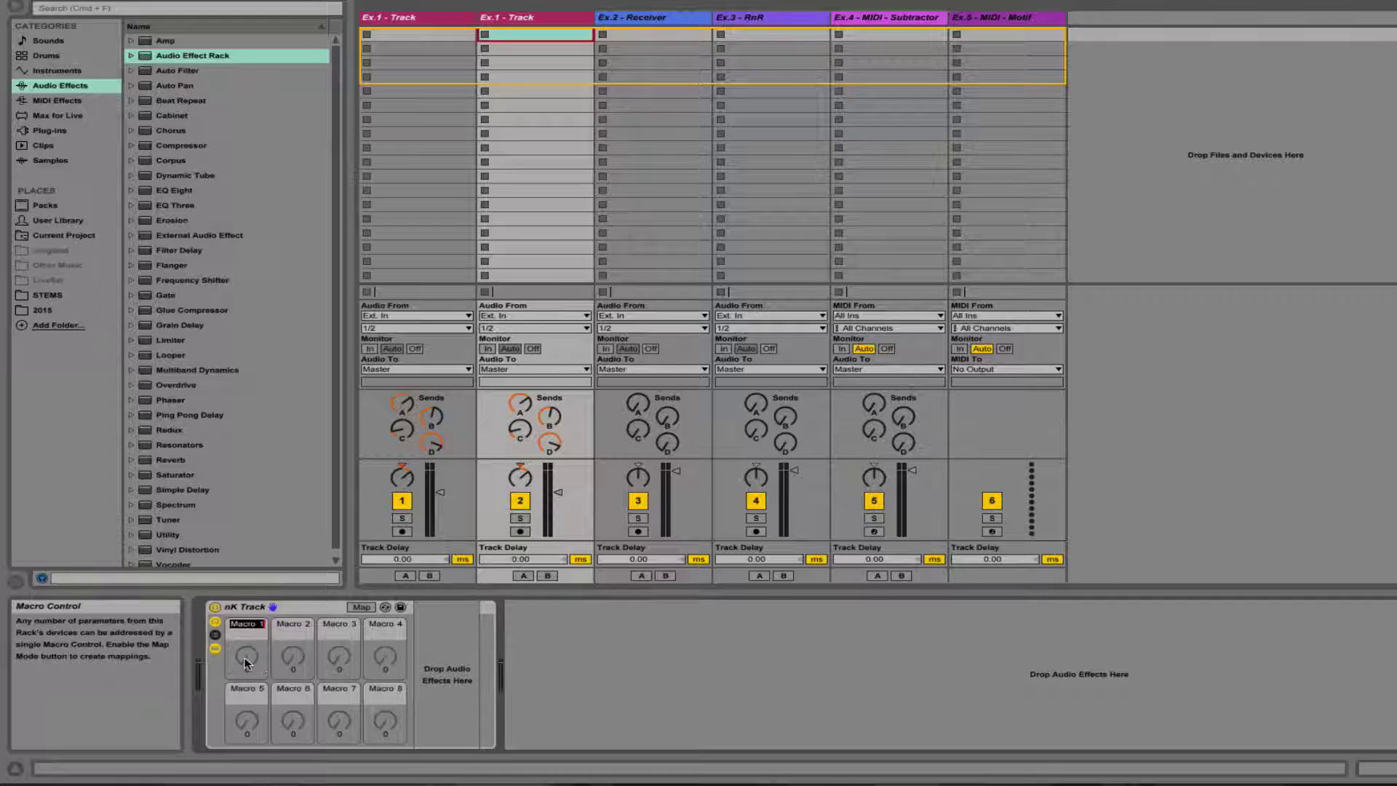
text(Vol)
key(Return)
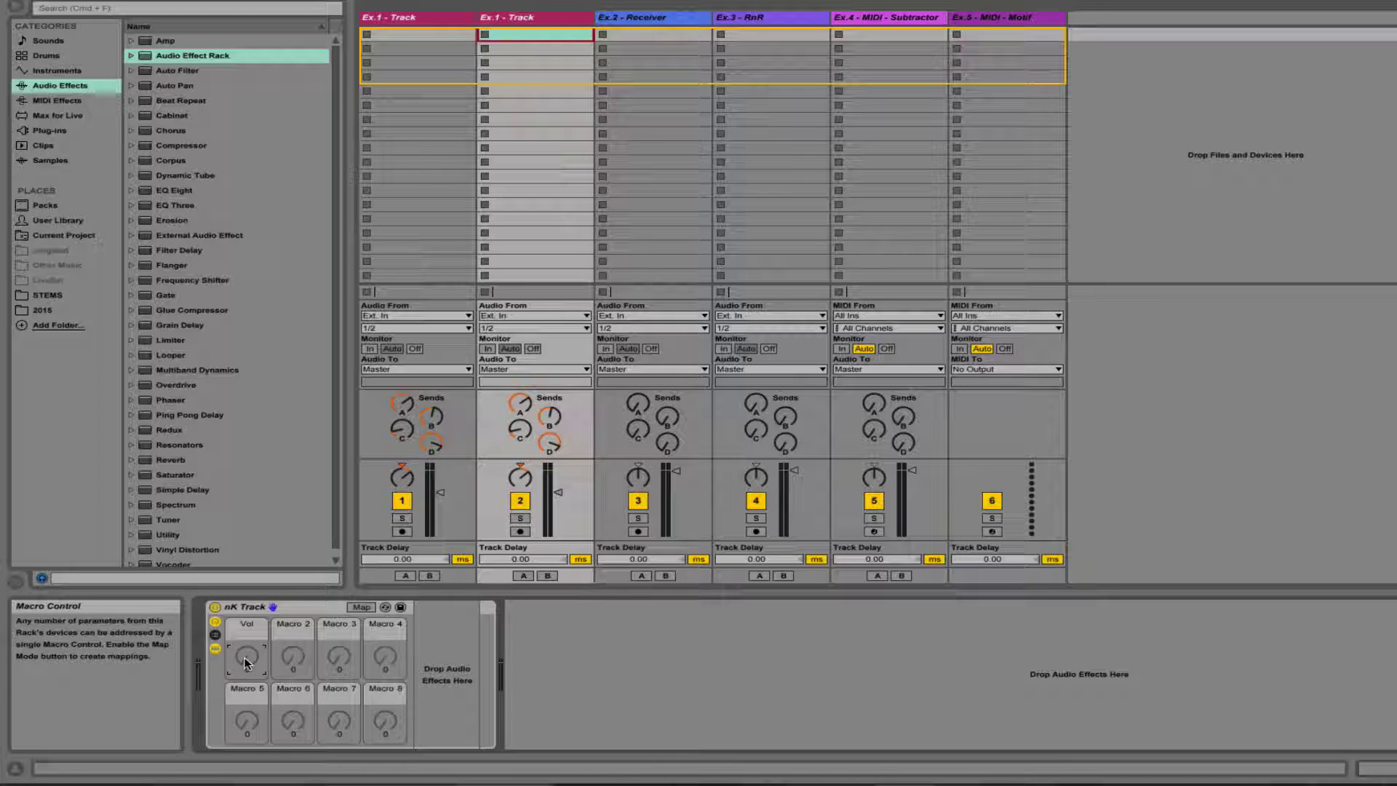
drag(246, 657, 247, 575)
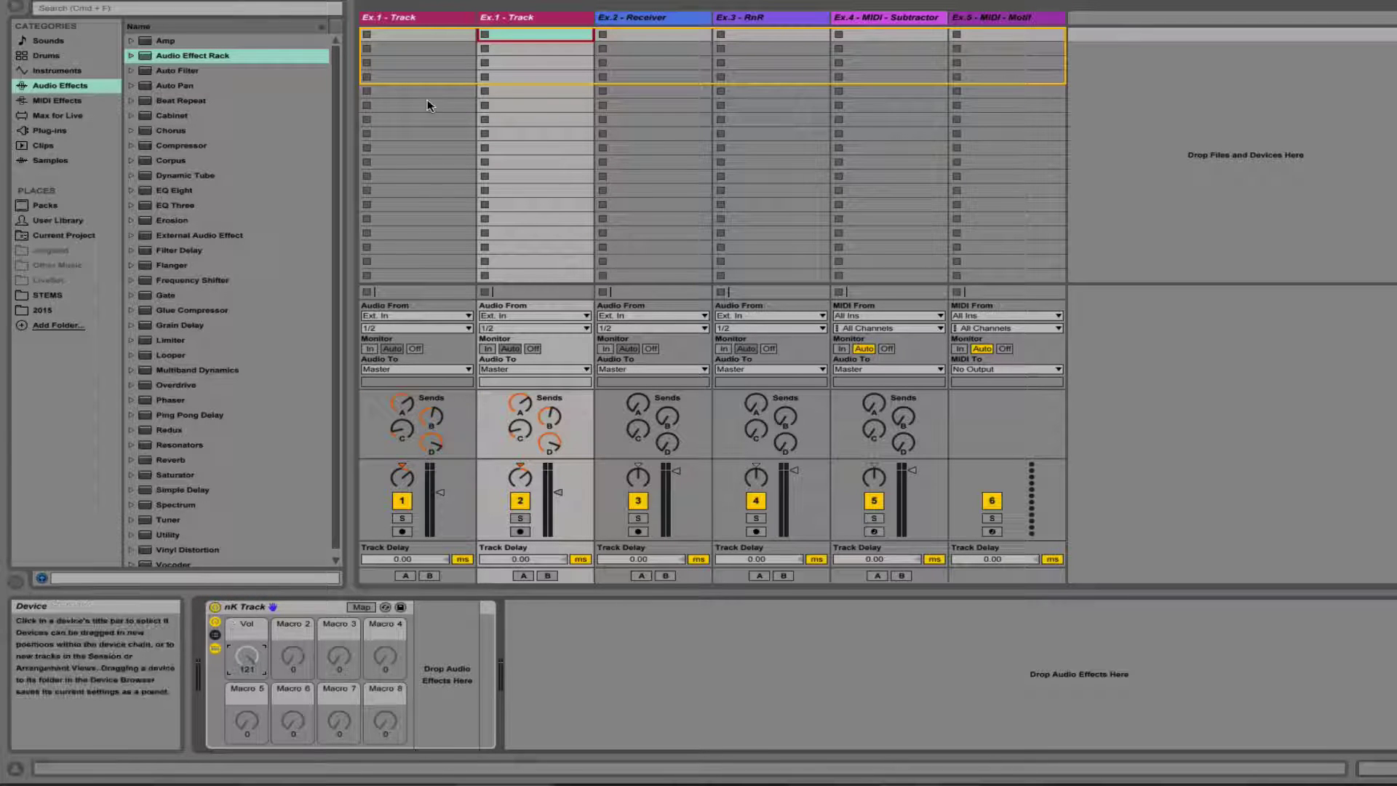
Select the original Ex.1 track, return to the duplicate and set its Vol macro to 61
click(449, 22)
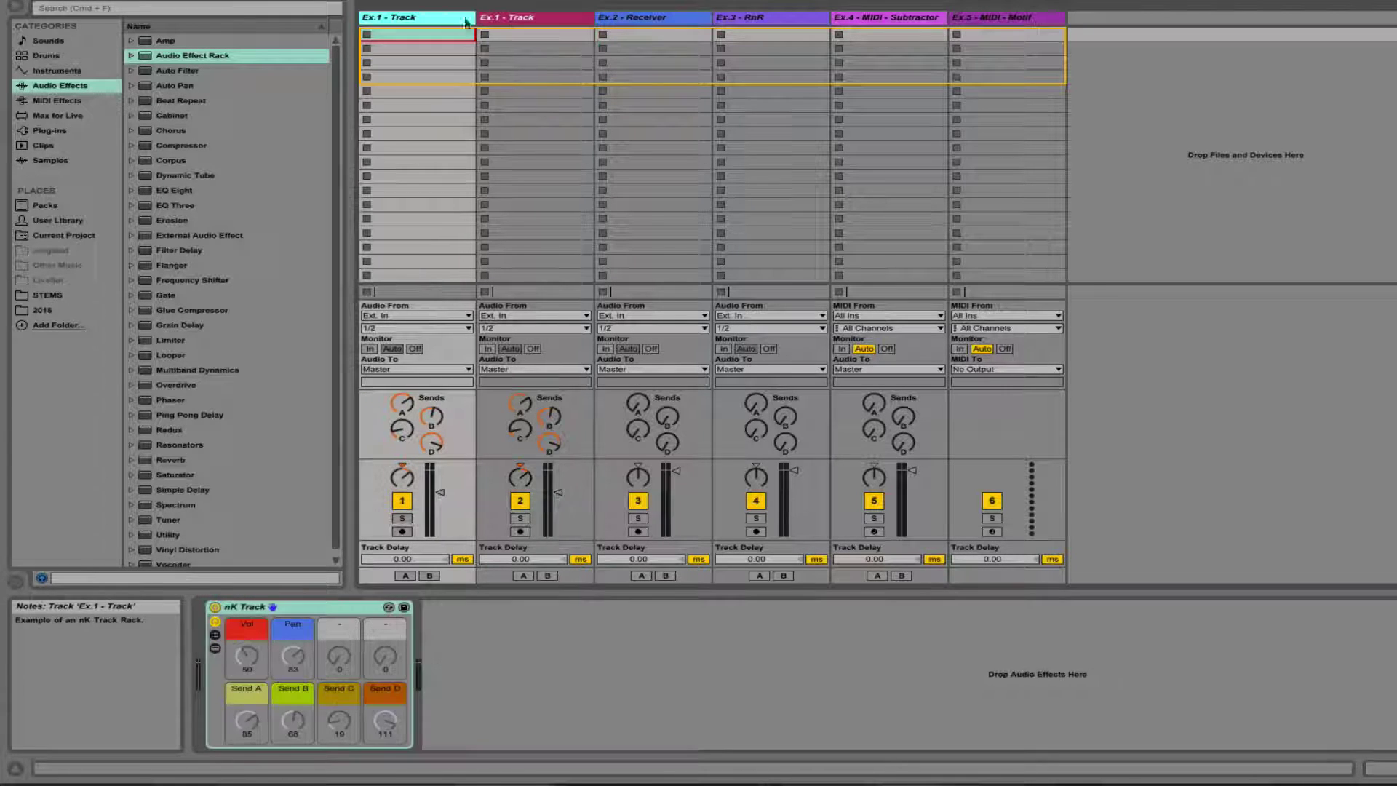
click(536, 18)
drag(247, 657, 248, 710)
mouse_move(248, 657)
mouse_down()
mouse_move(247, 699)
mouse_move(248, 670)
mouse_up()
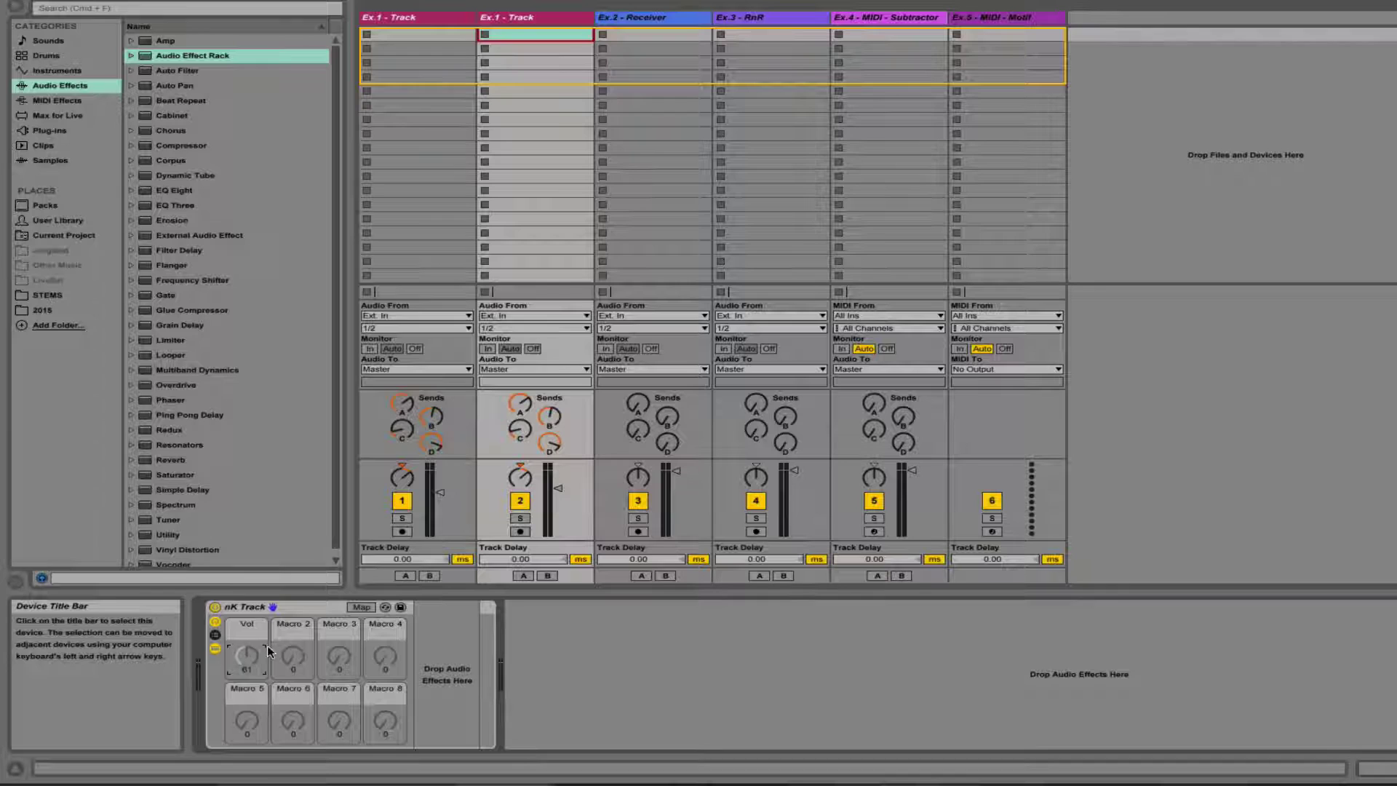
Rename Macro 2 of the duplicated track's rack as Pan
click(291, 618)
key(super+r)
key(BackSpace)
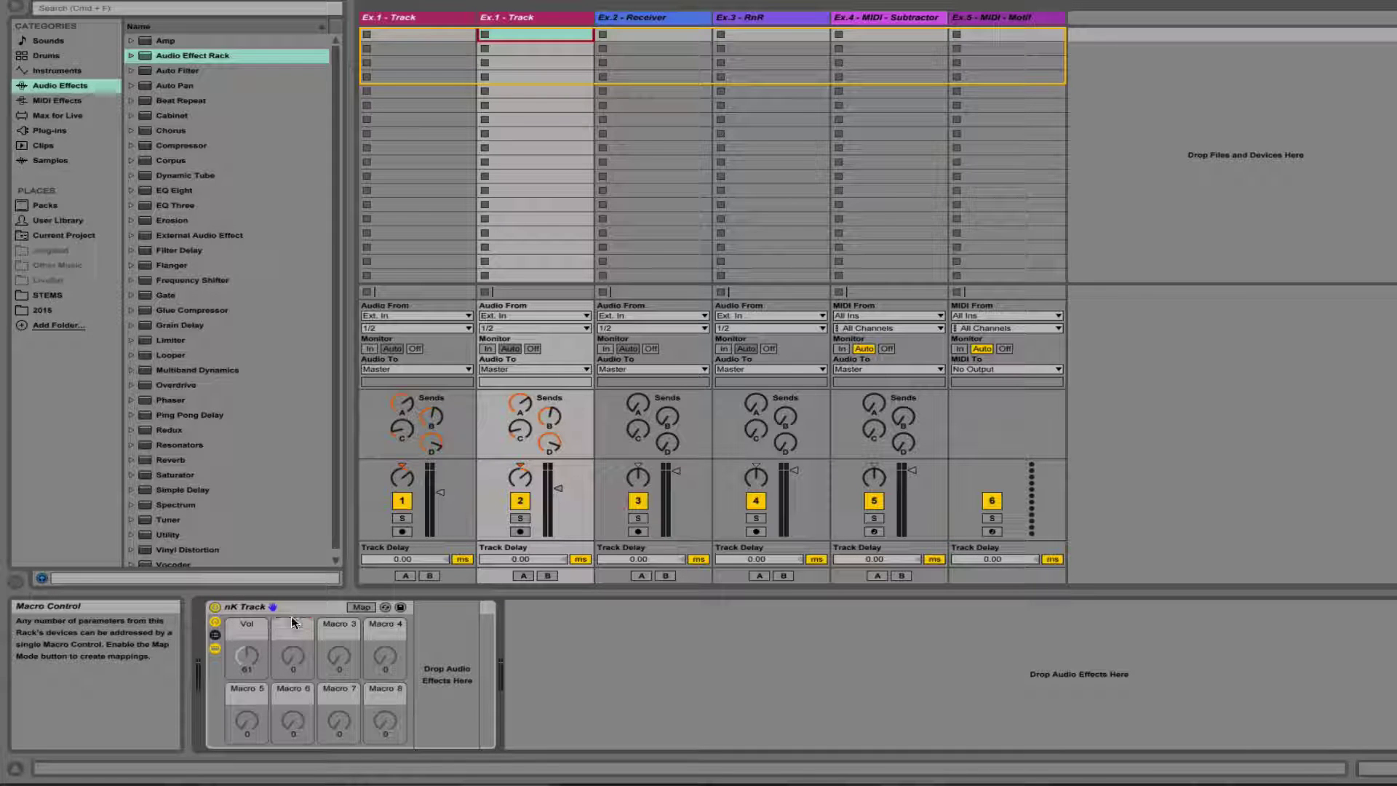
text(Pan)
key(Return)
Reselect the duplicated track after selecting the original, and set its Pan macro to about 65
click(448, 21)
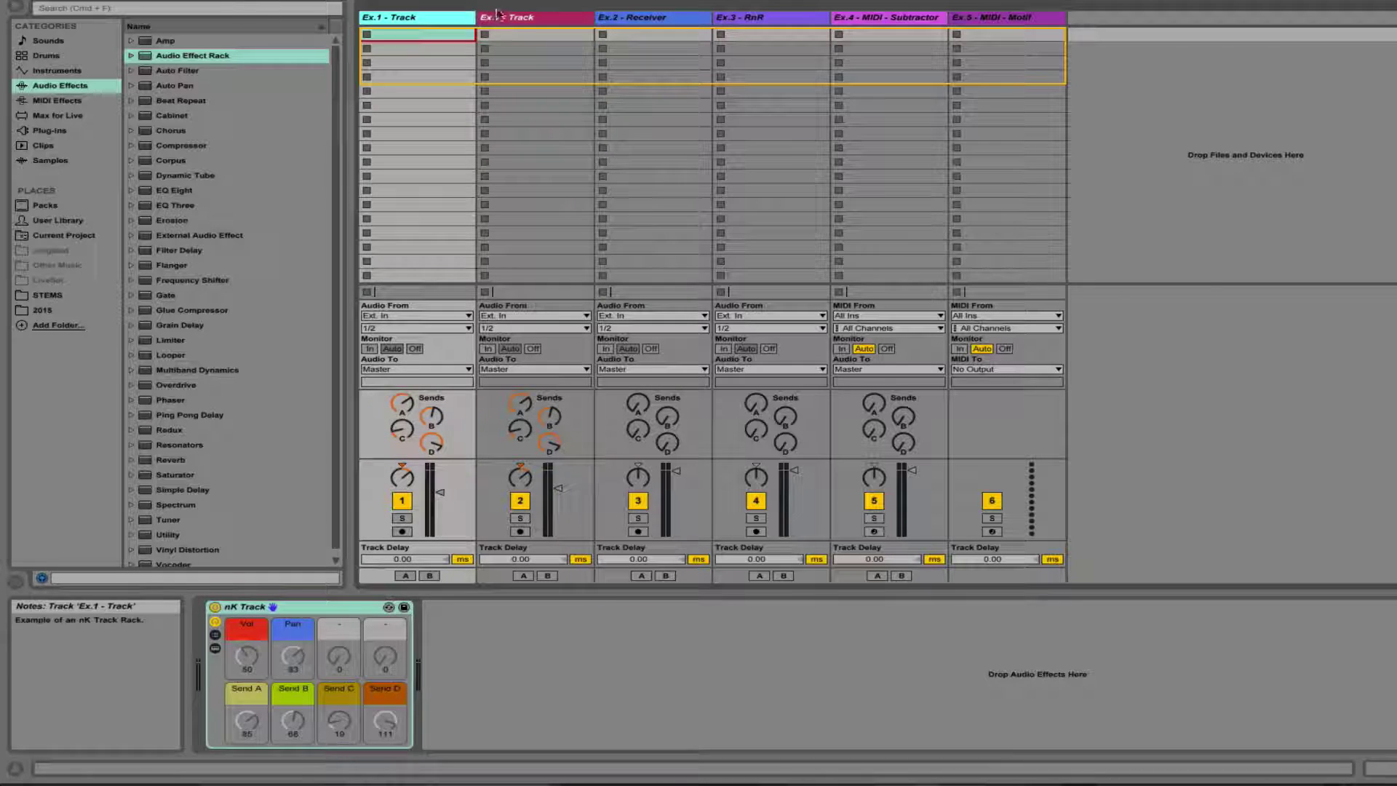
click(512, 33)
click(512, 20)
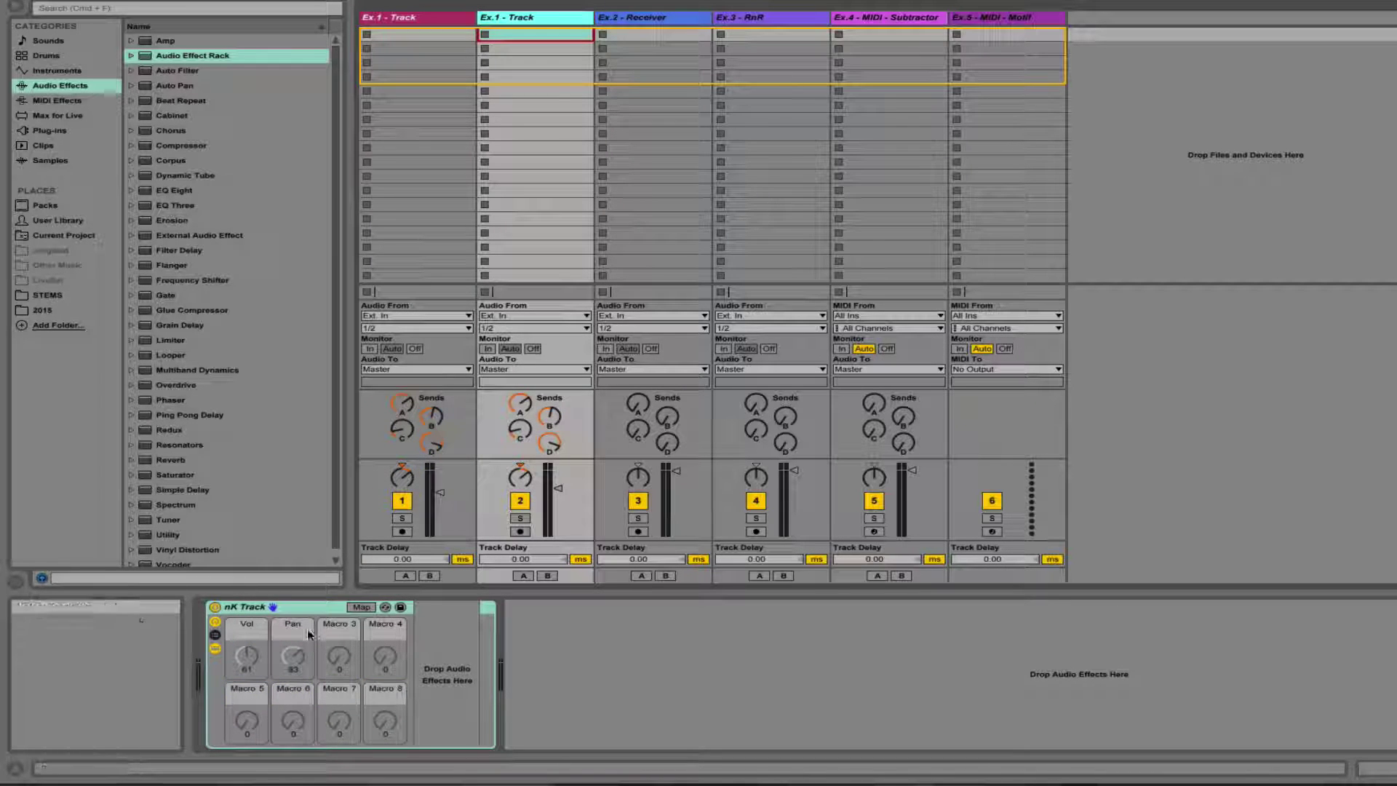
mouse_move(293, 657)
mouse_down()
mouse_move(293, 608)
mouse_move(293, 645)
mouse_up()
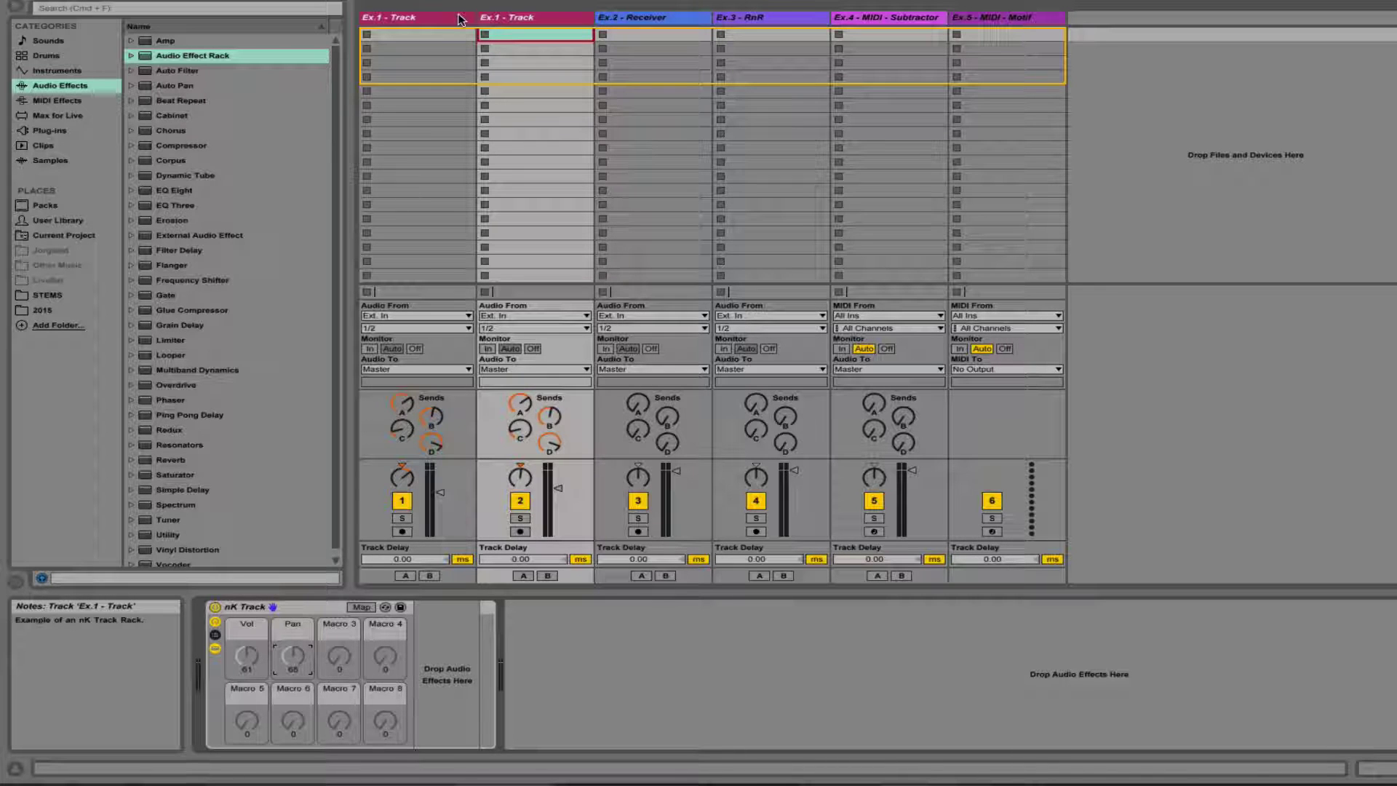
View the new rack's mappable macros in MIDI mapping mode, and return to the normal view
click(250, 608)
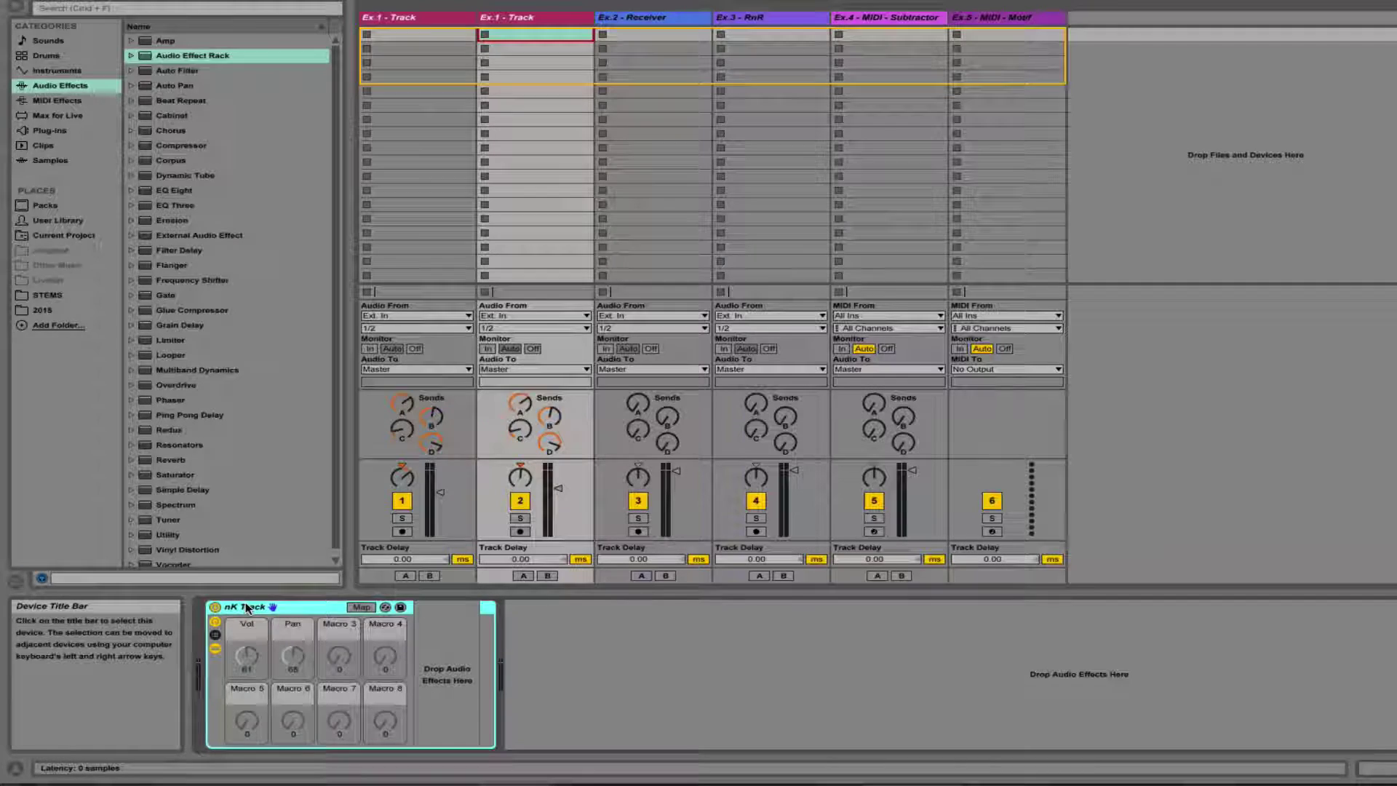
key(super+m)
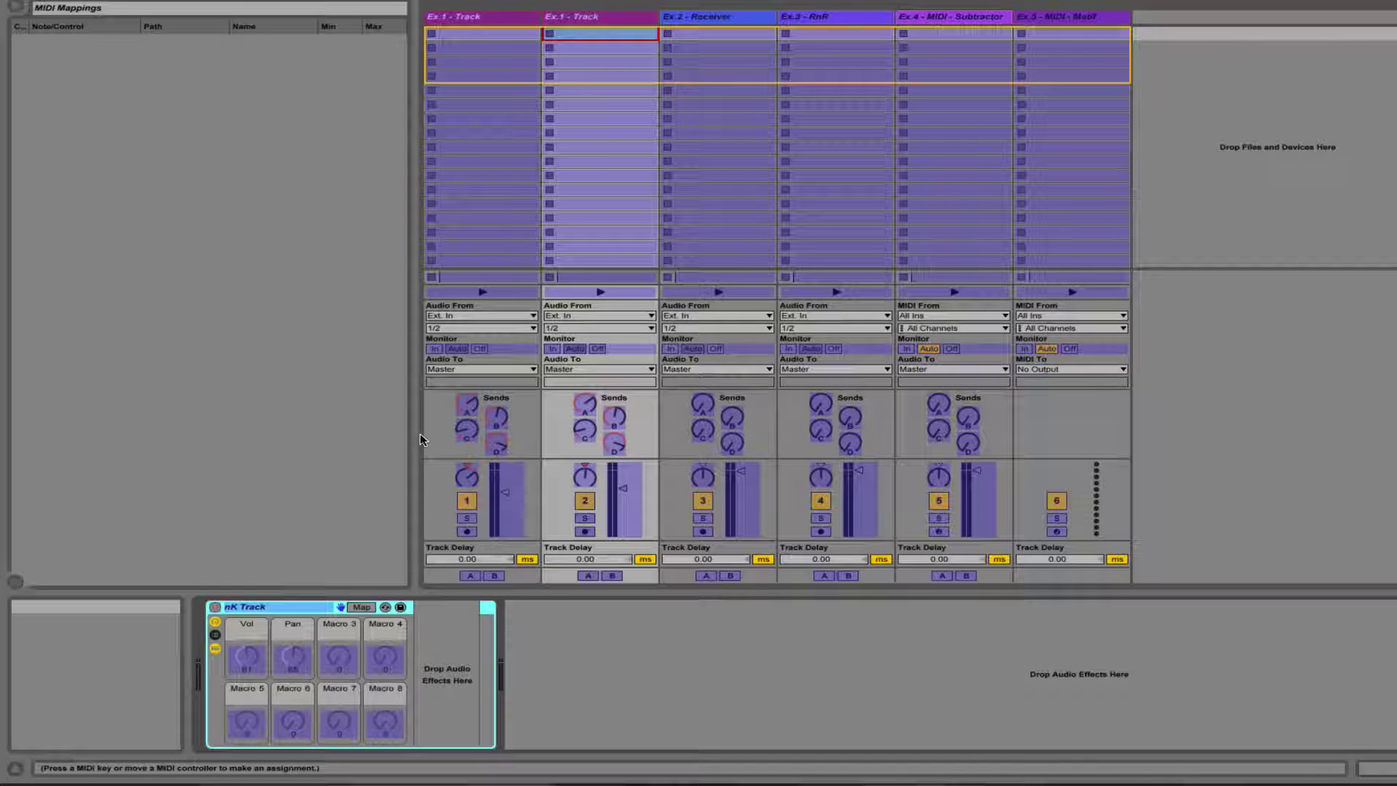
key(super+m)
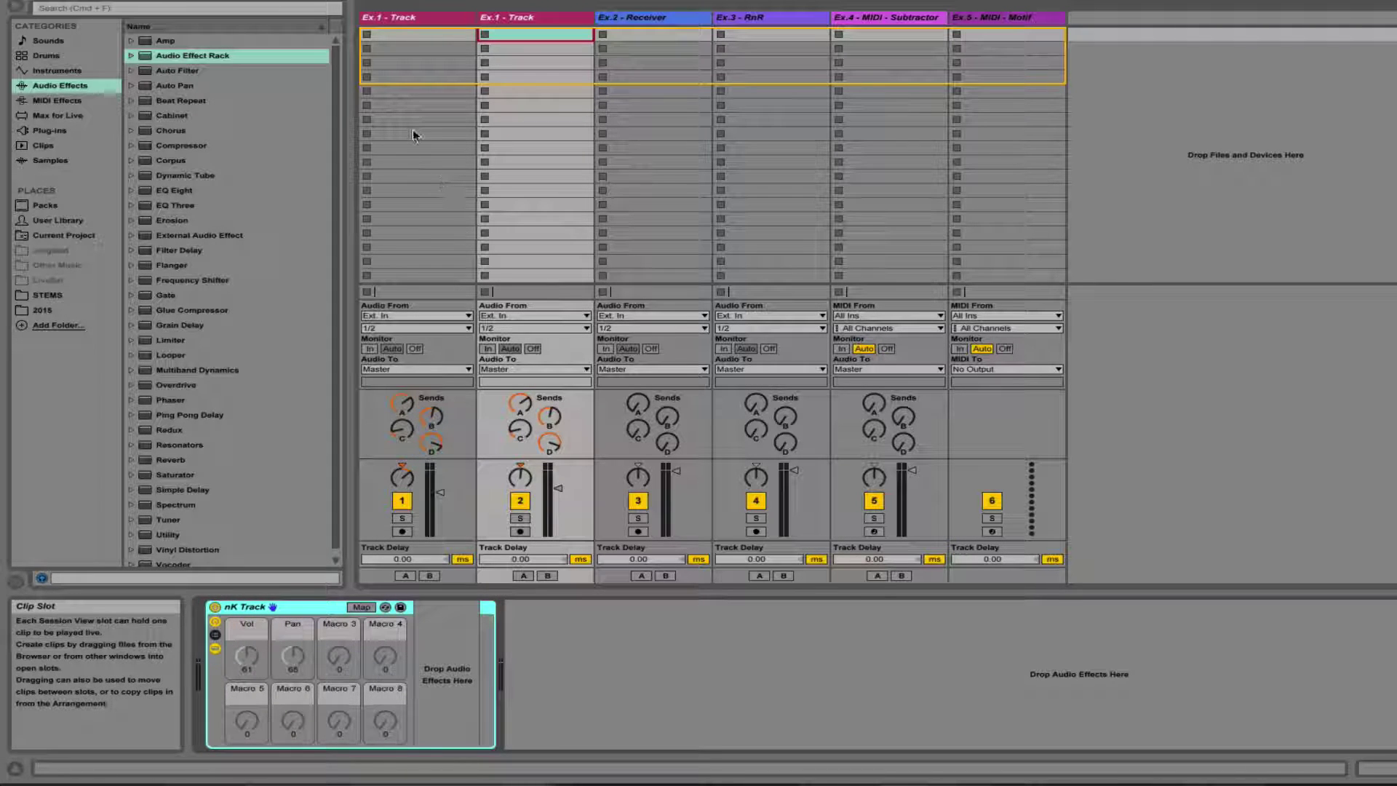
Delete the duplicated Ex.1 - Track track
click(535, 19)
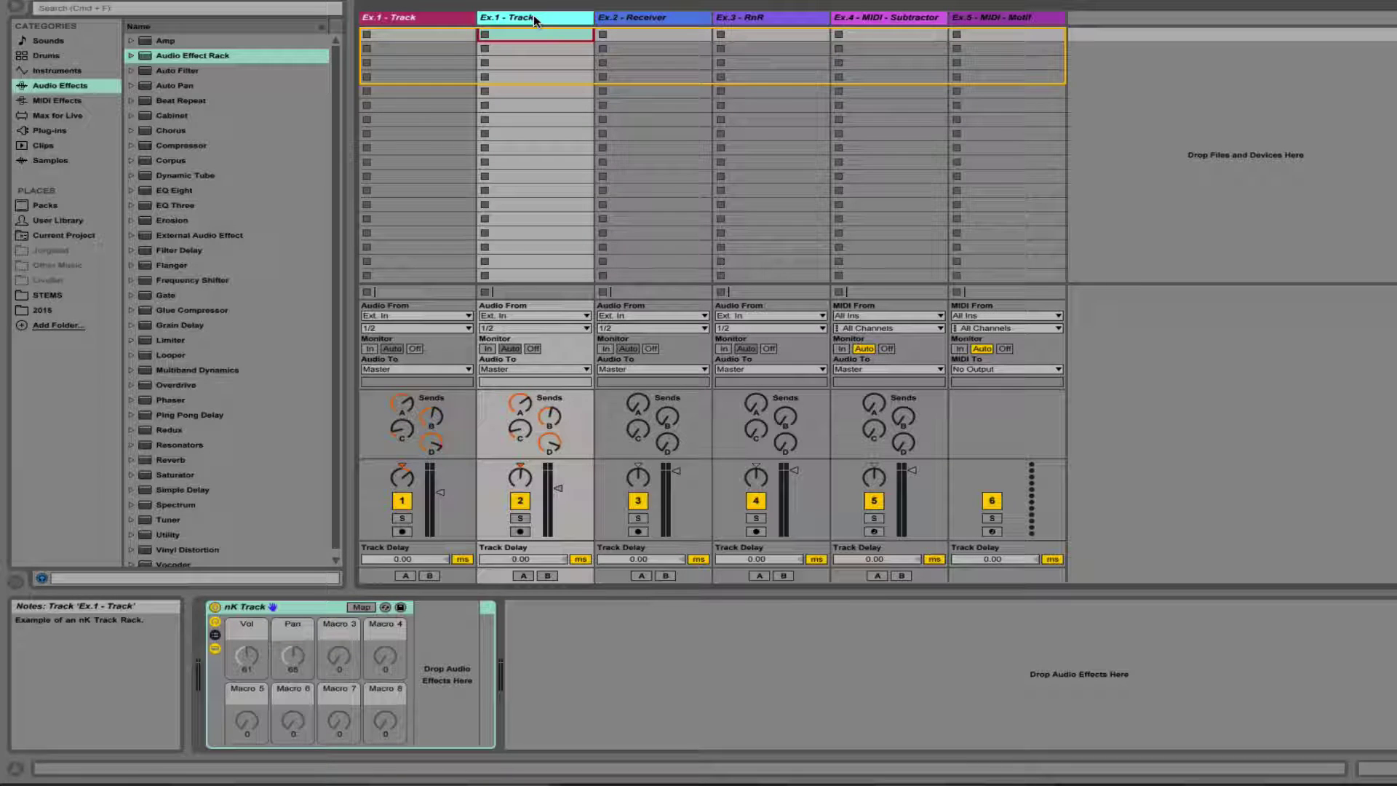
key(Delete)
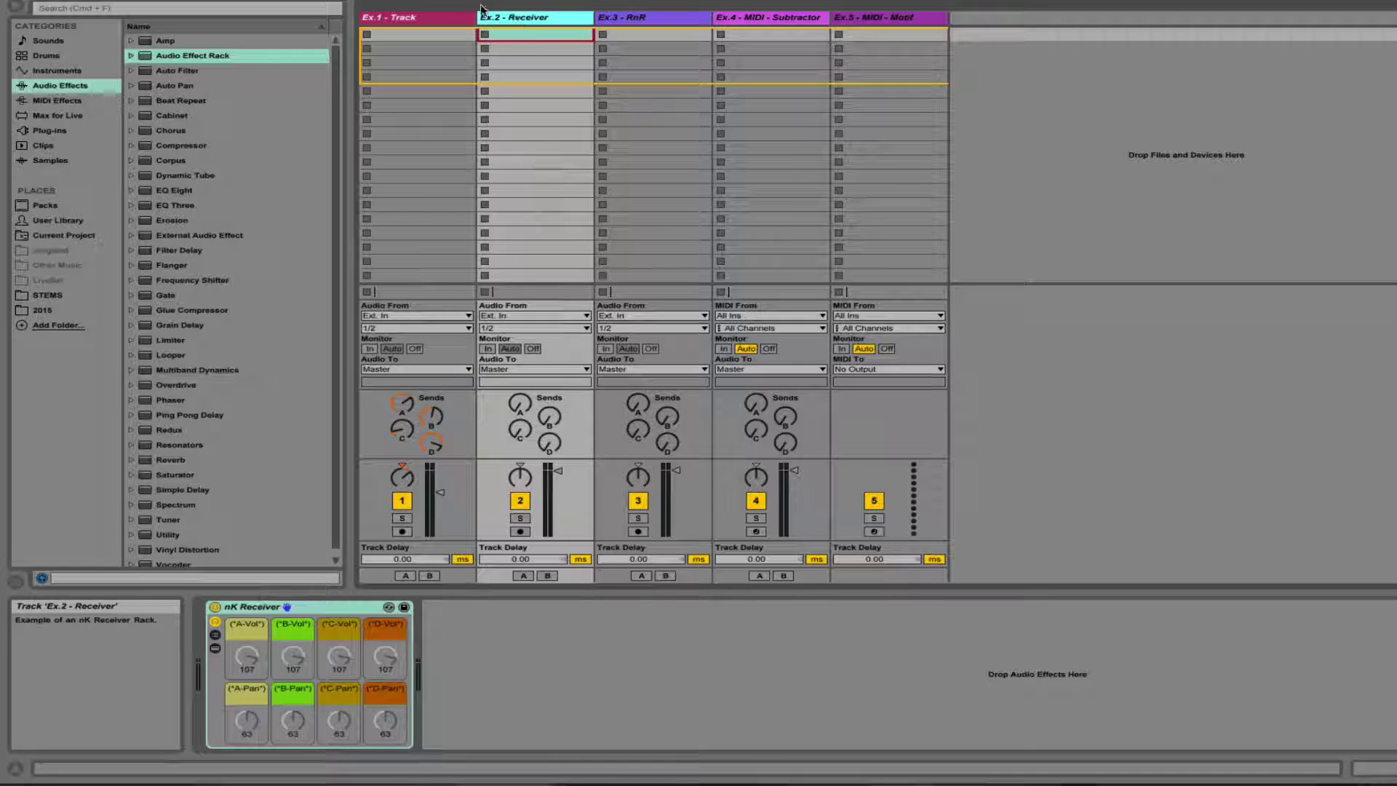
Set the Vol macro of the original Ex.1 track's nK Track rack to 52
click(451, 17)
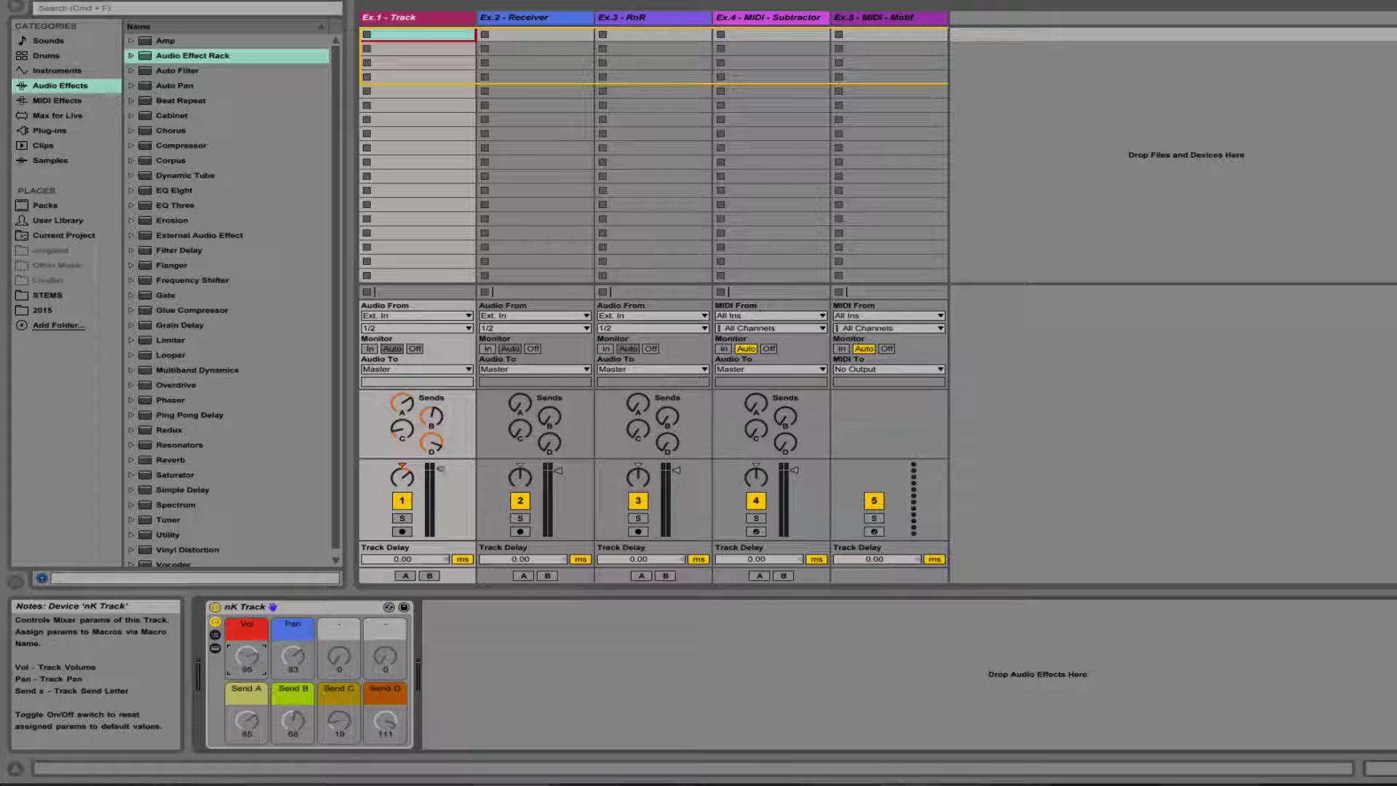
mouse_move(247, 656)
mouse_down()
mouse_move(246, 674)
mouse_move(247, 656)
mouse_up()
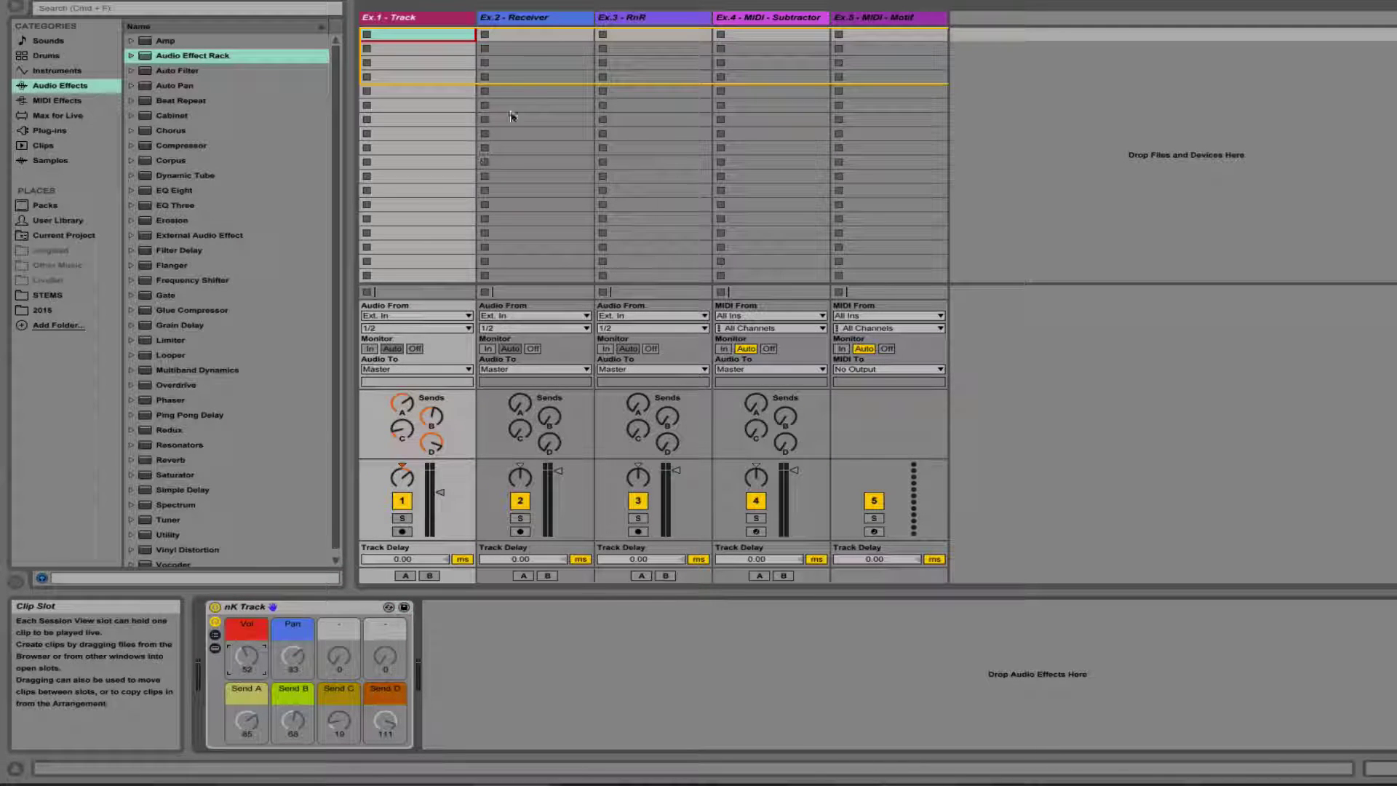
Set the (*A-Vol*) macro of the Ex.2 nK Receiver rack to 80 and check the Vol macro on return track A nK
click(548, 20)
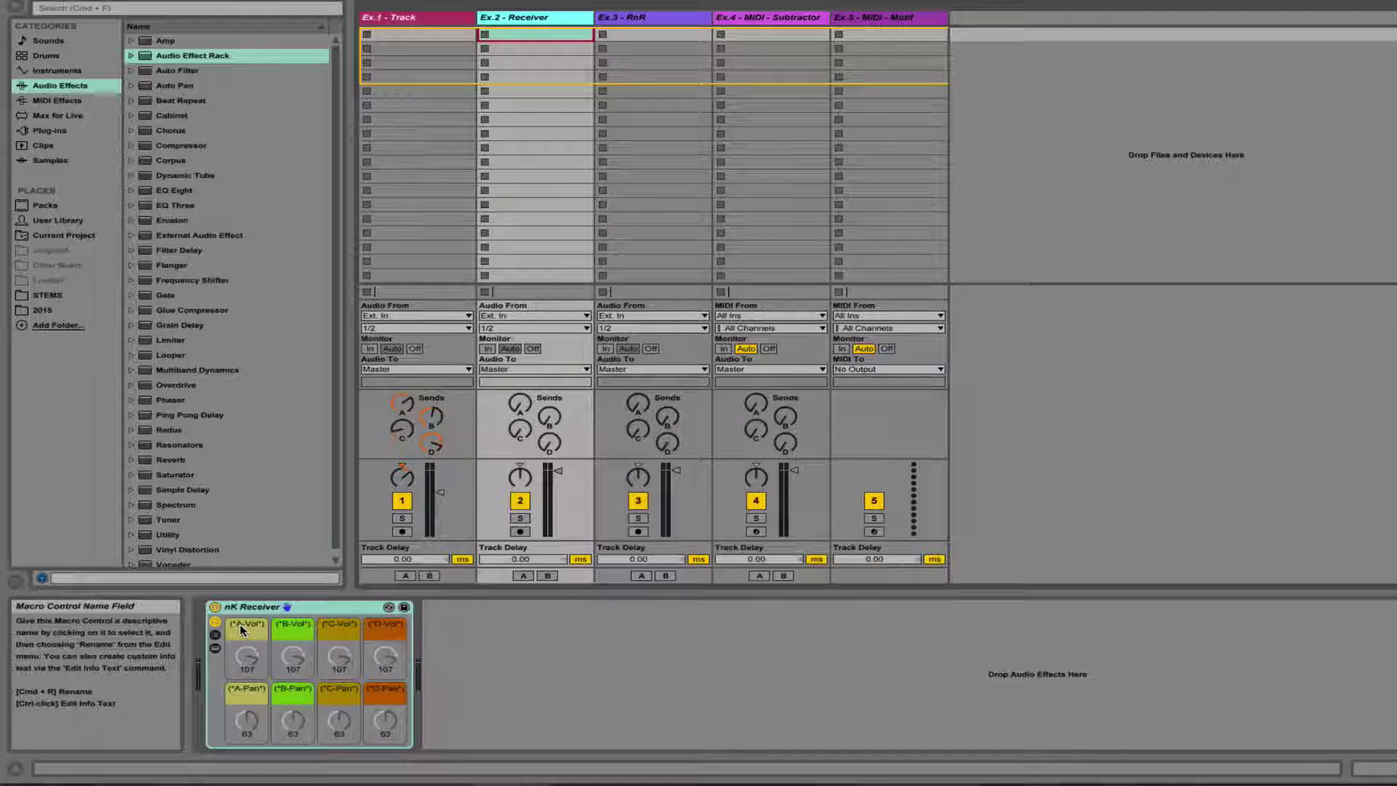
drag(246, 658, 246, 691)
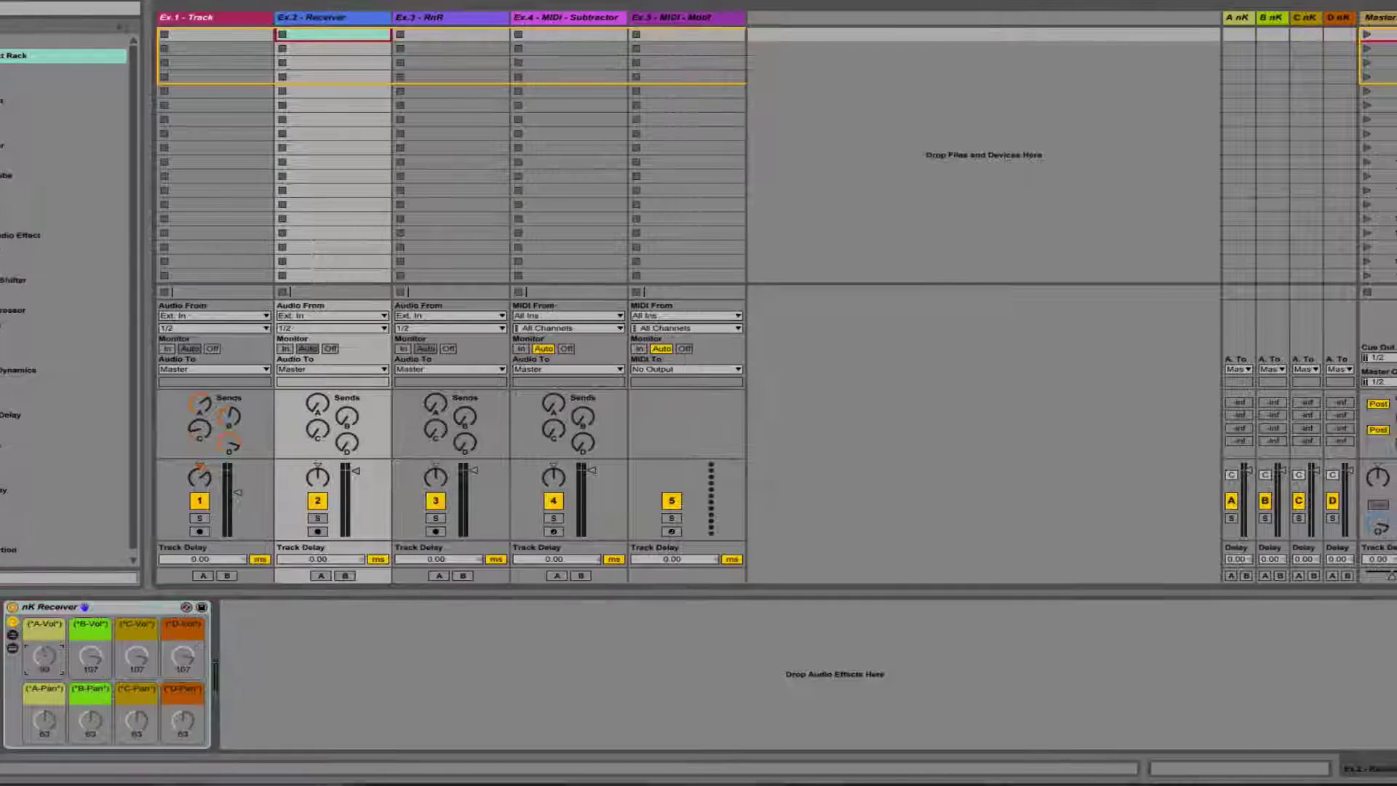
mouse_move(44, 657)
mouse_down()
mouse_move(44, 702)
mouse_move(45, 662)
mouse_up()
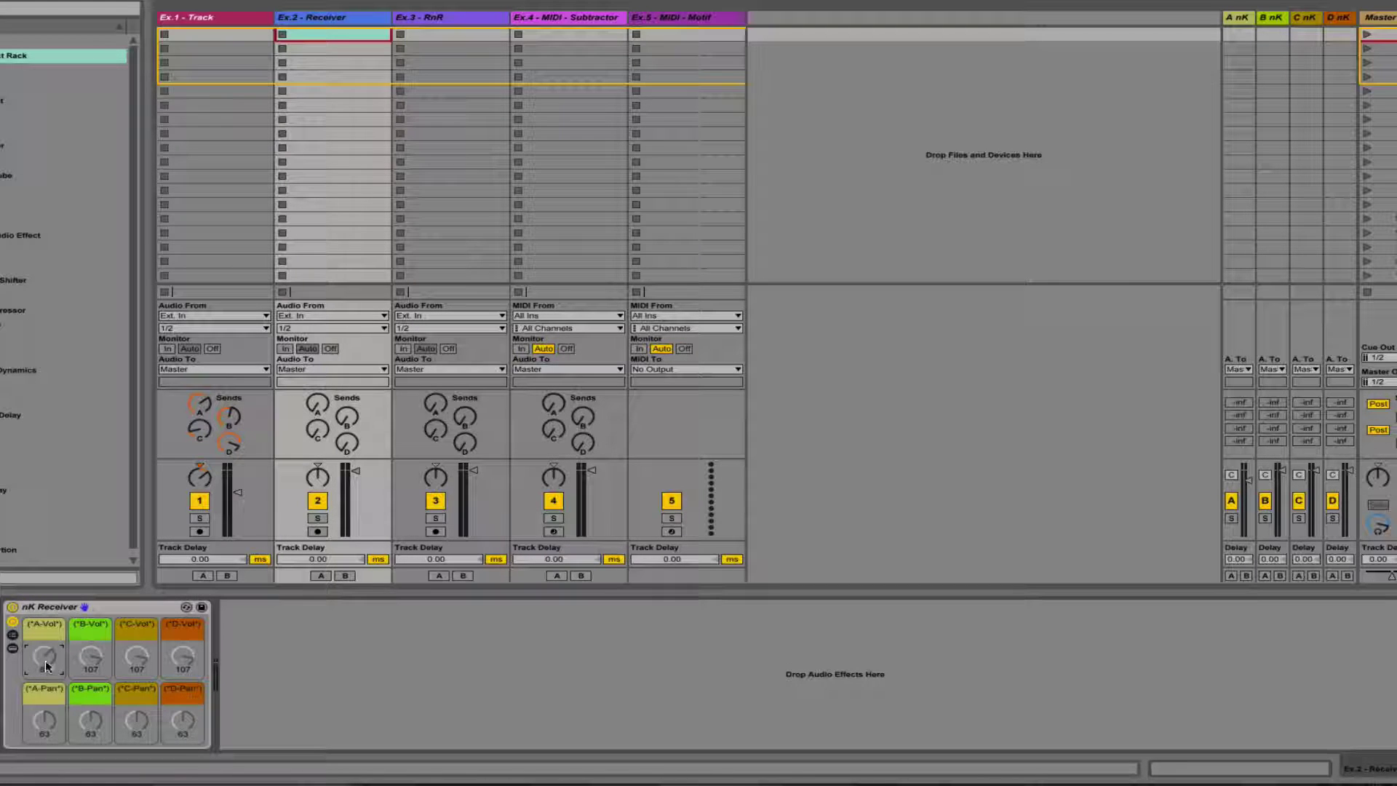
click(1249, 17)
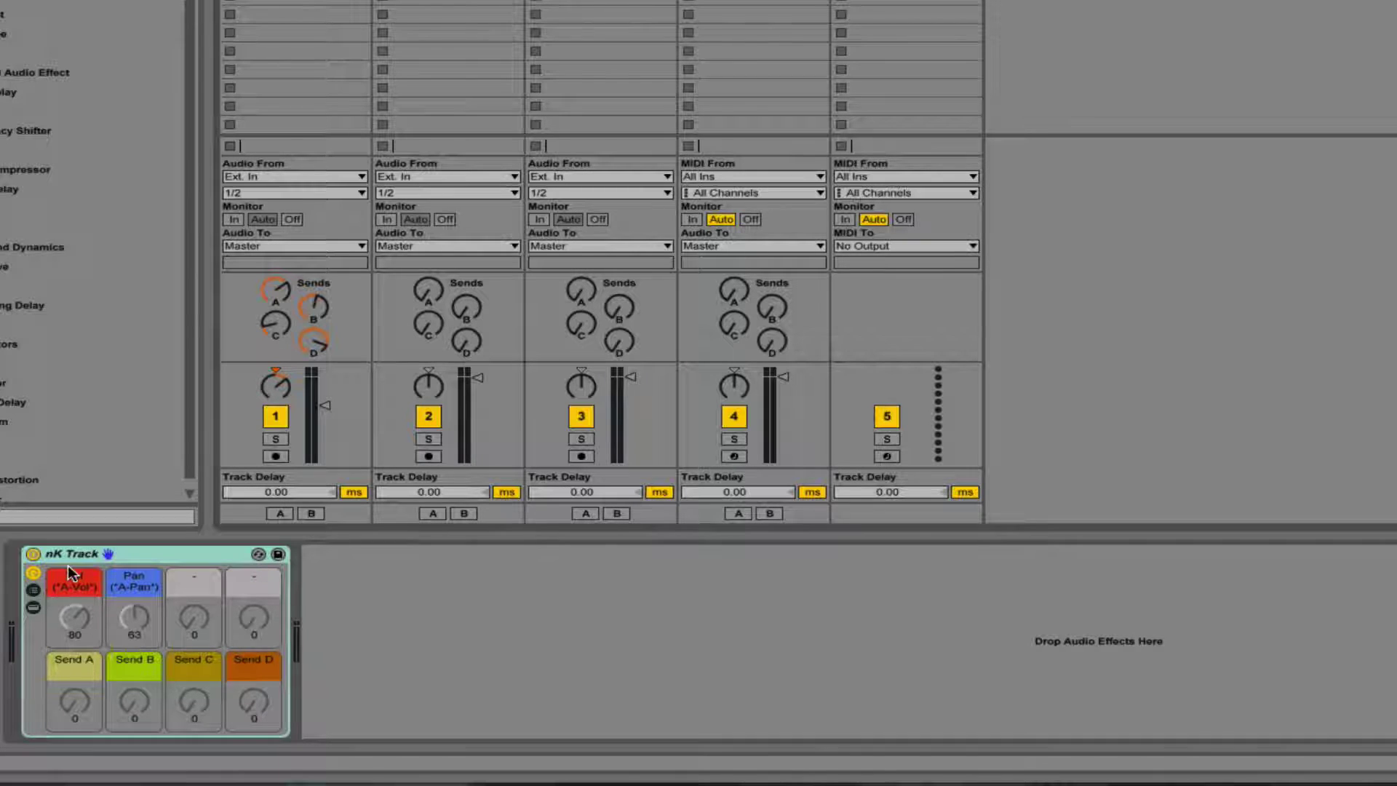
click(83, 593)
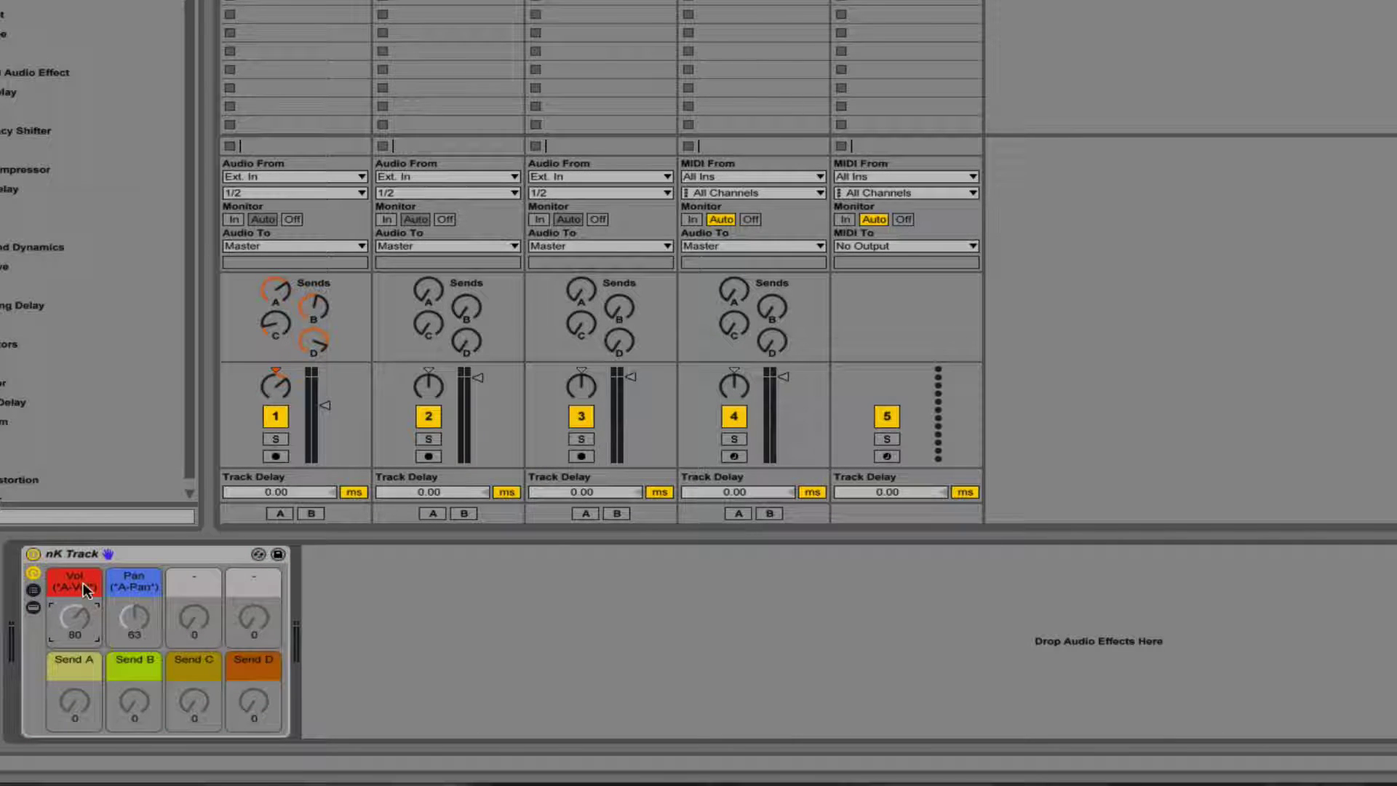
Lower the (*A-Vol*) macro of the Ex.2 track's nK Receiver rack to 31
click(447, 3)
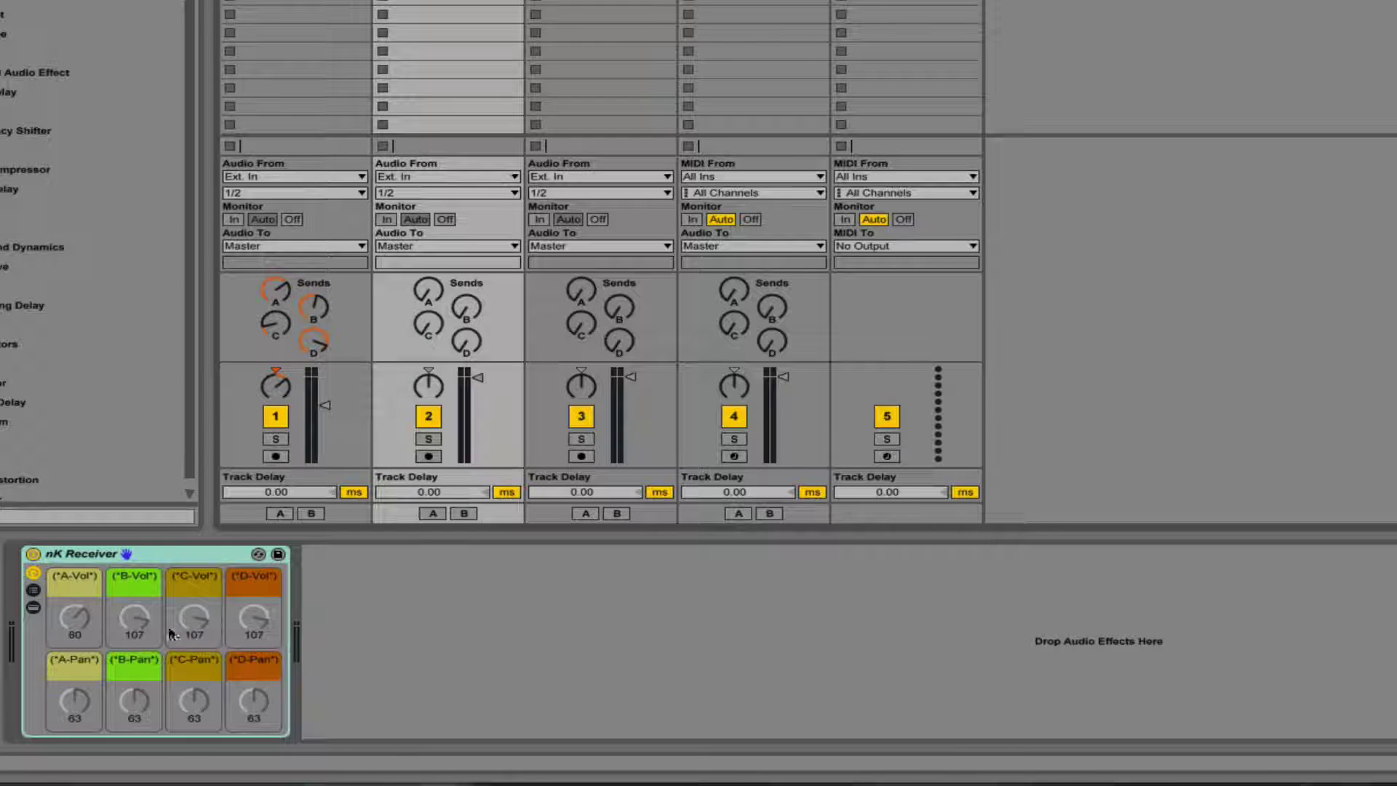
mouse_move(85, 632)
mouse_down()
mouse_move(84, 653)
mouse_move(75, 636)
mouse_up()
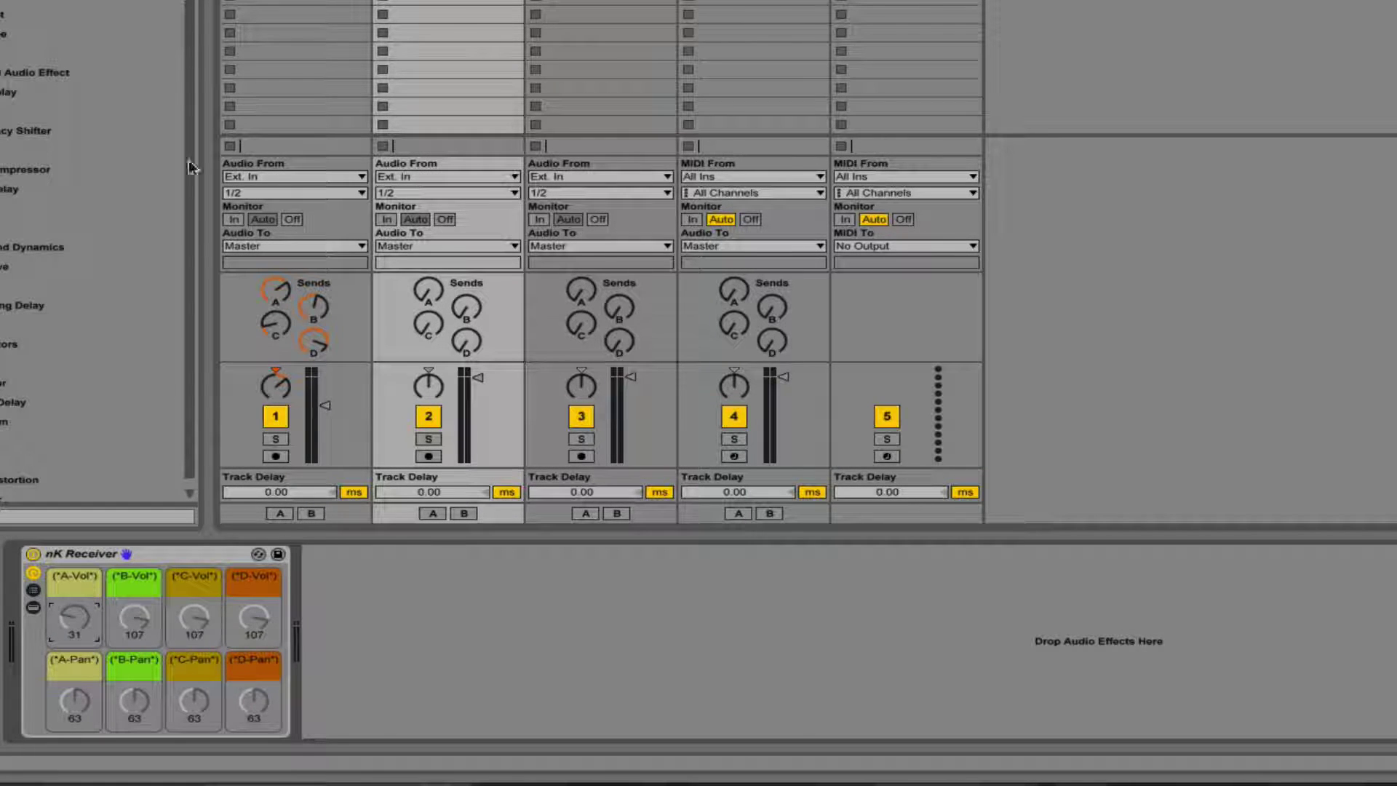
Lower the (*B-Vol*) macro of the Ex.2 track's nK Receiver rack to 32 and select the Ex.3 - RnR track
drag(135, 618, 135, 679)
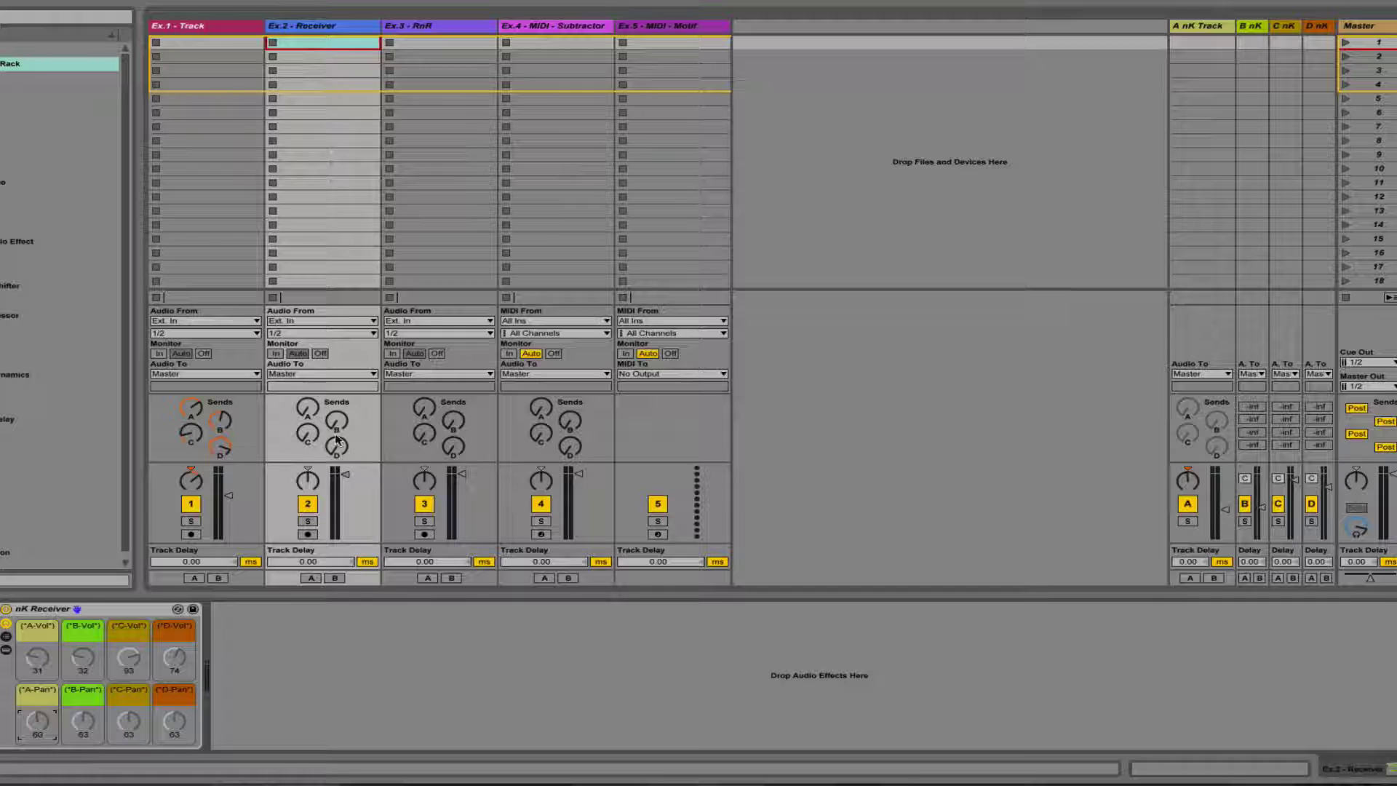
click(450, 28)
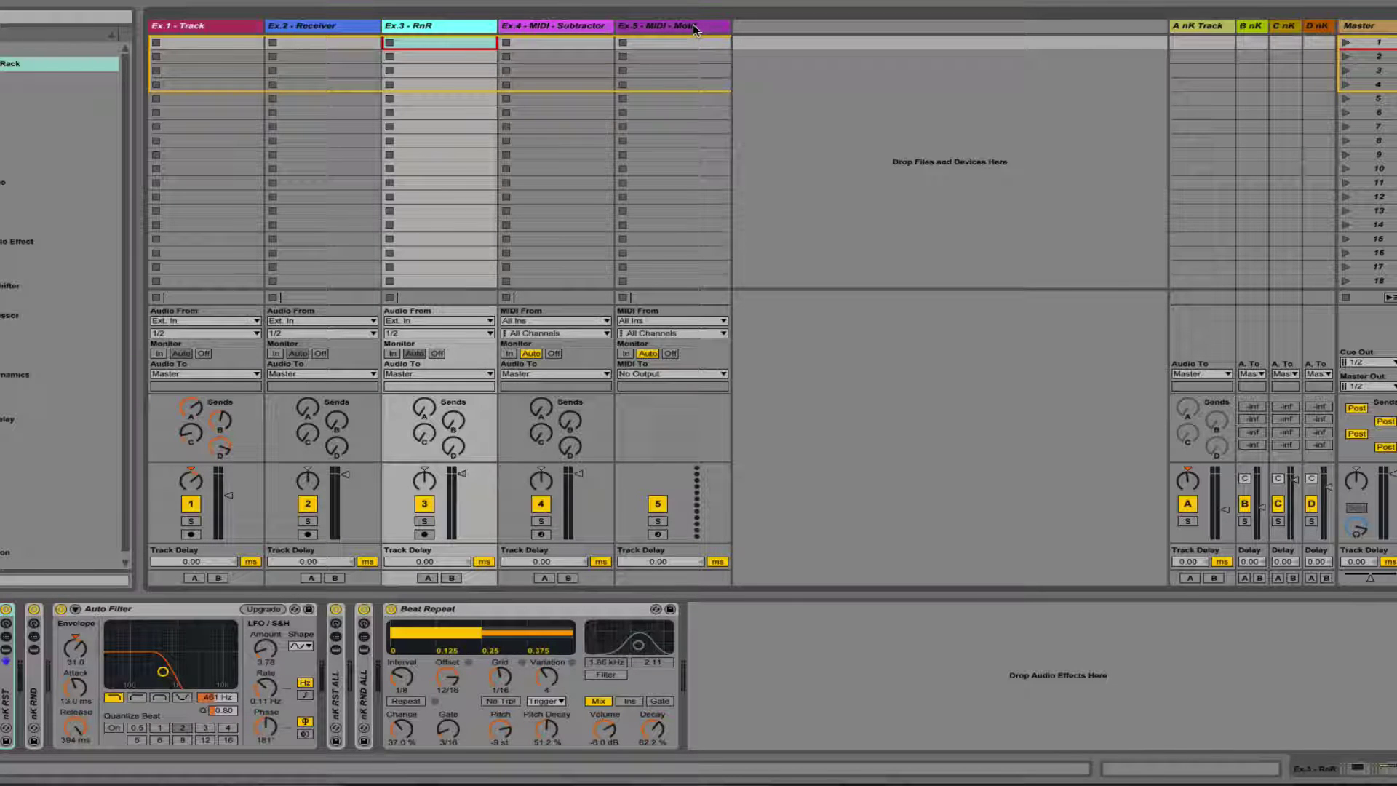
Open the Macrobat Manual PDF from the ClyphX v2.5.4 3 folder in Downloads and reduce its zoom
mouse_move(1321, 778)
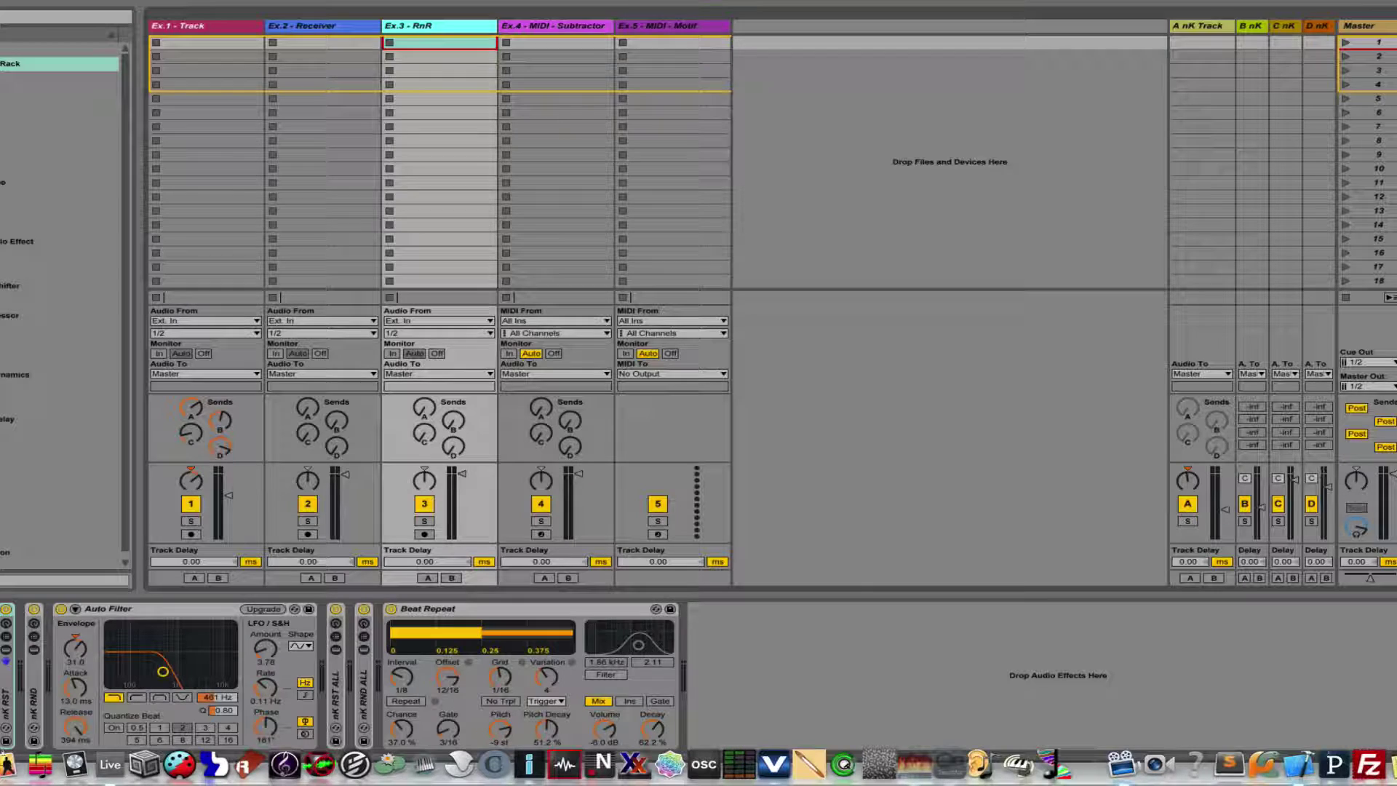
click(1393, 765)
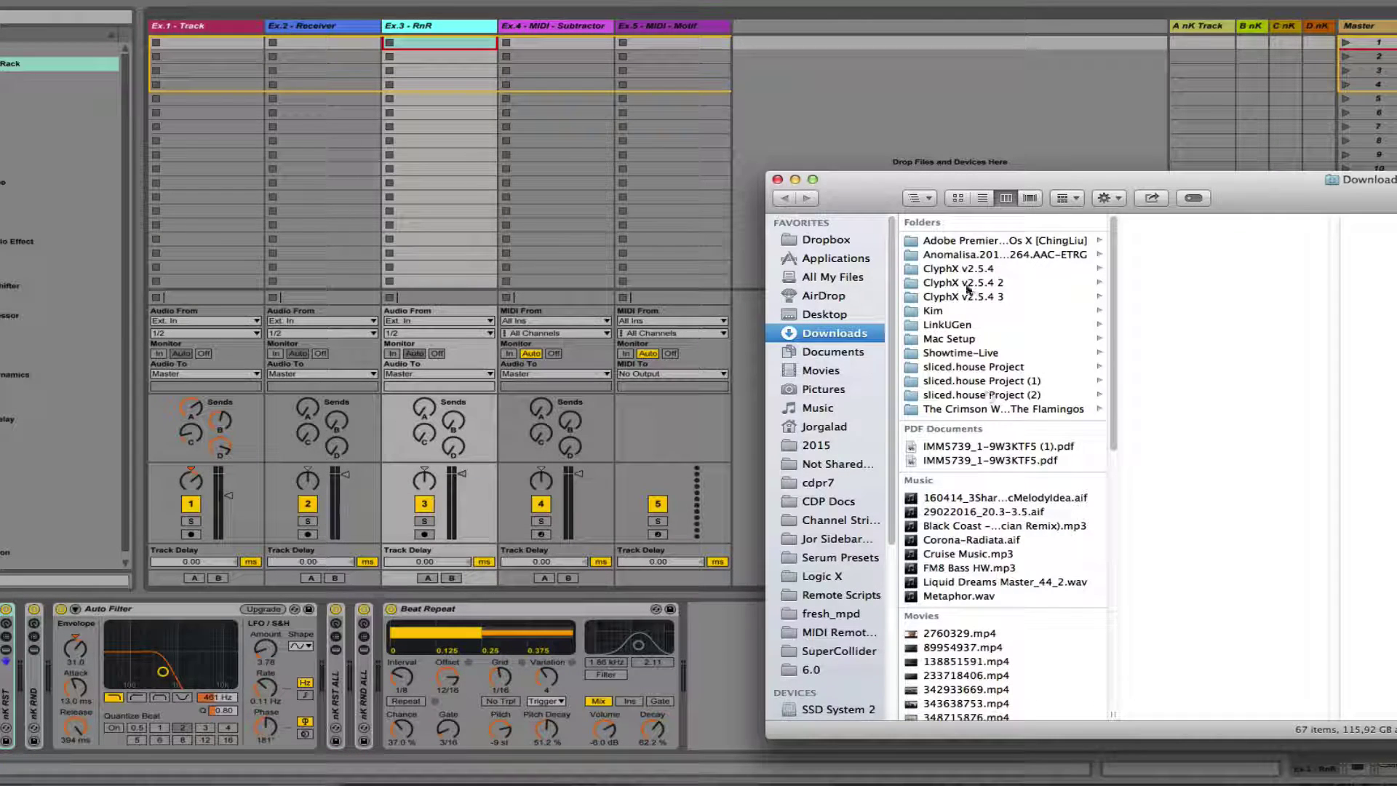
click(970, 295)
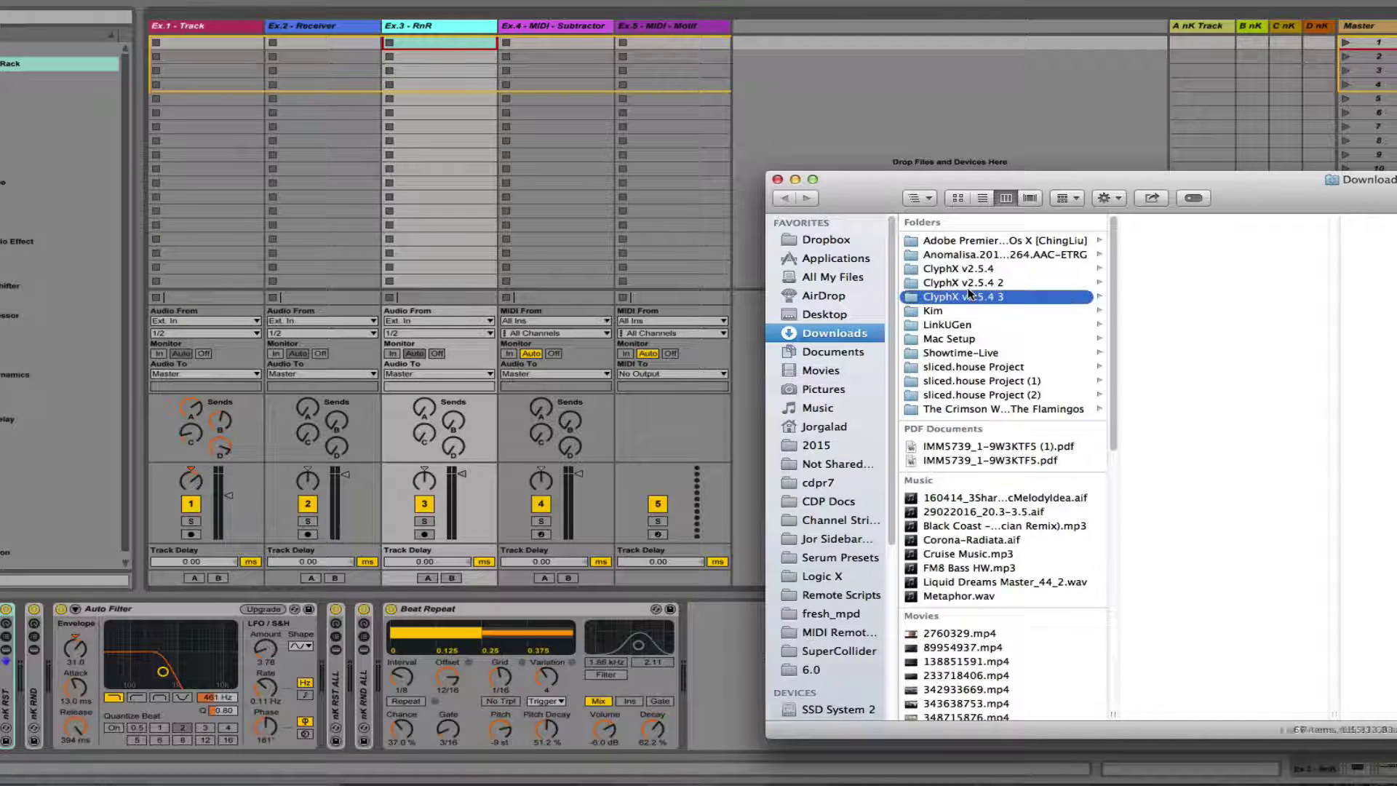
double_click(1235, 269)
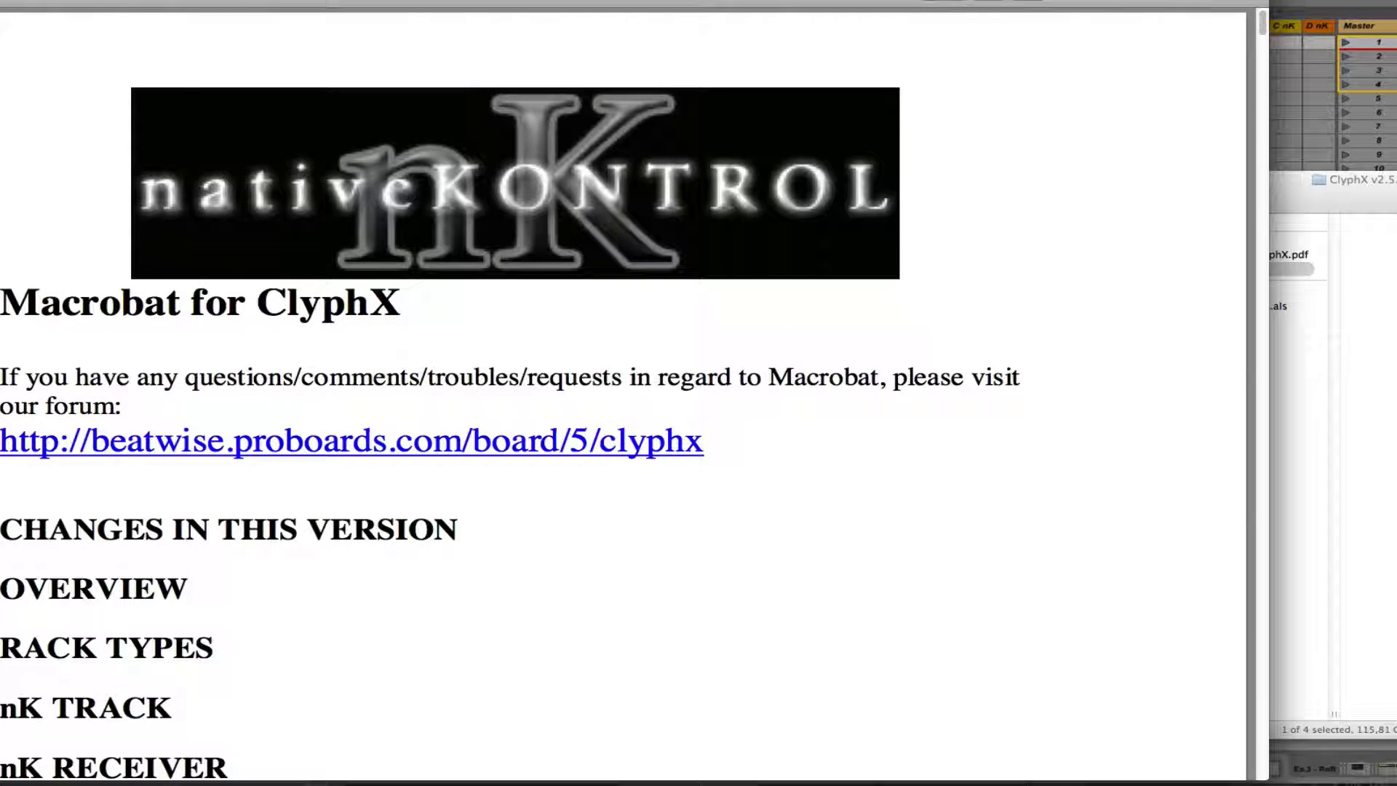
key(super+minus)
drag(283, 5, 391, 1)
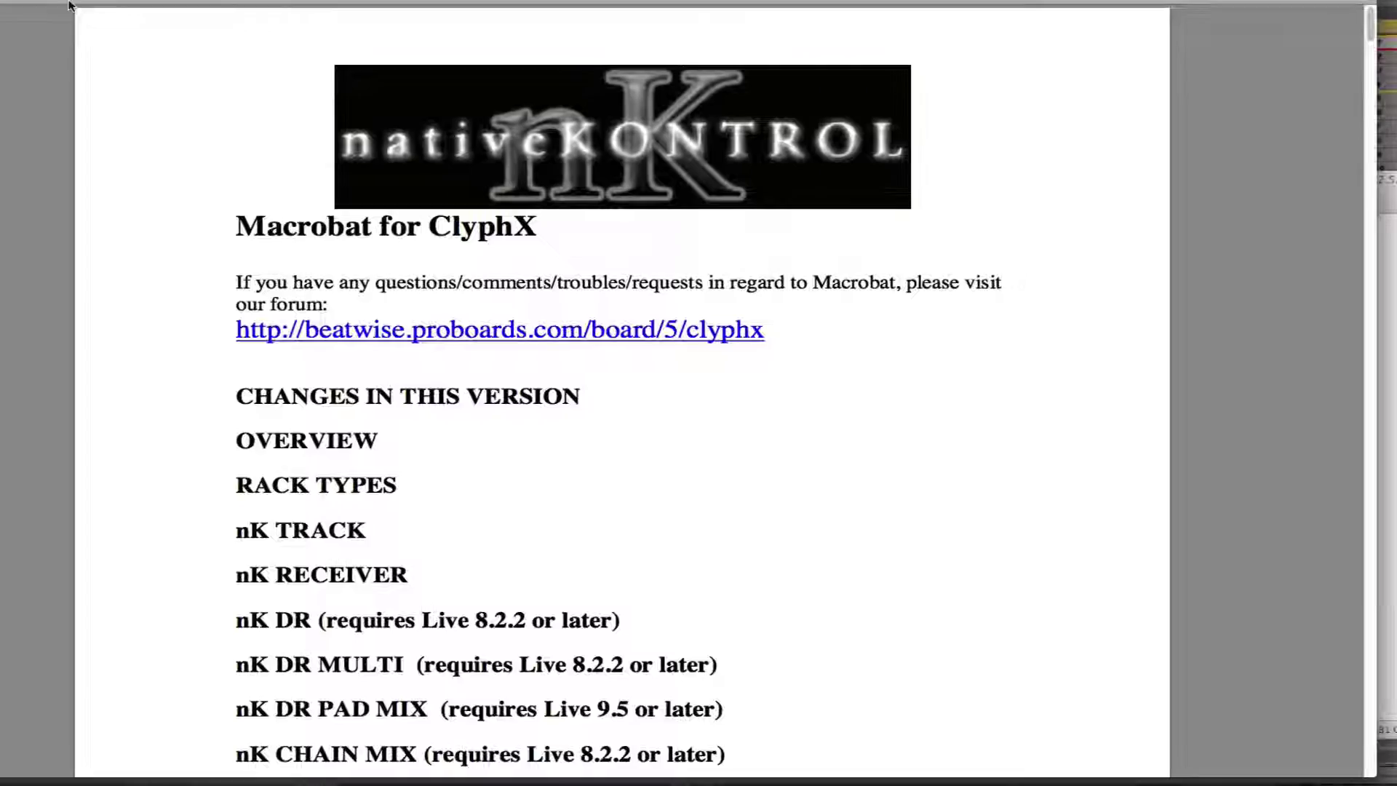
Read the manual's version changes and its list of Macrobat rack types, down to the SCL Rack
scroll(247, 308, down, 15)
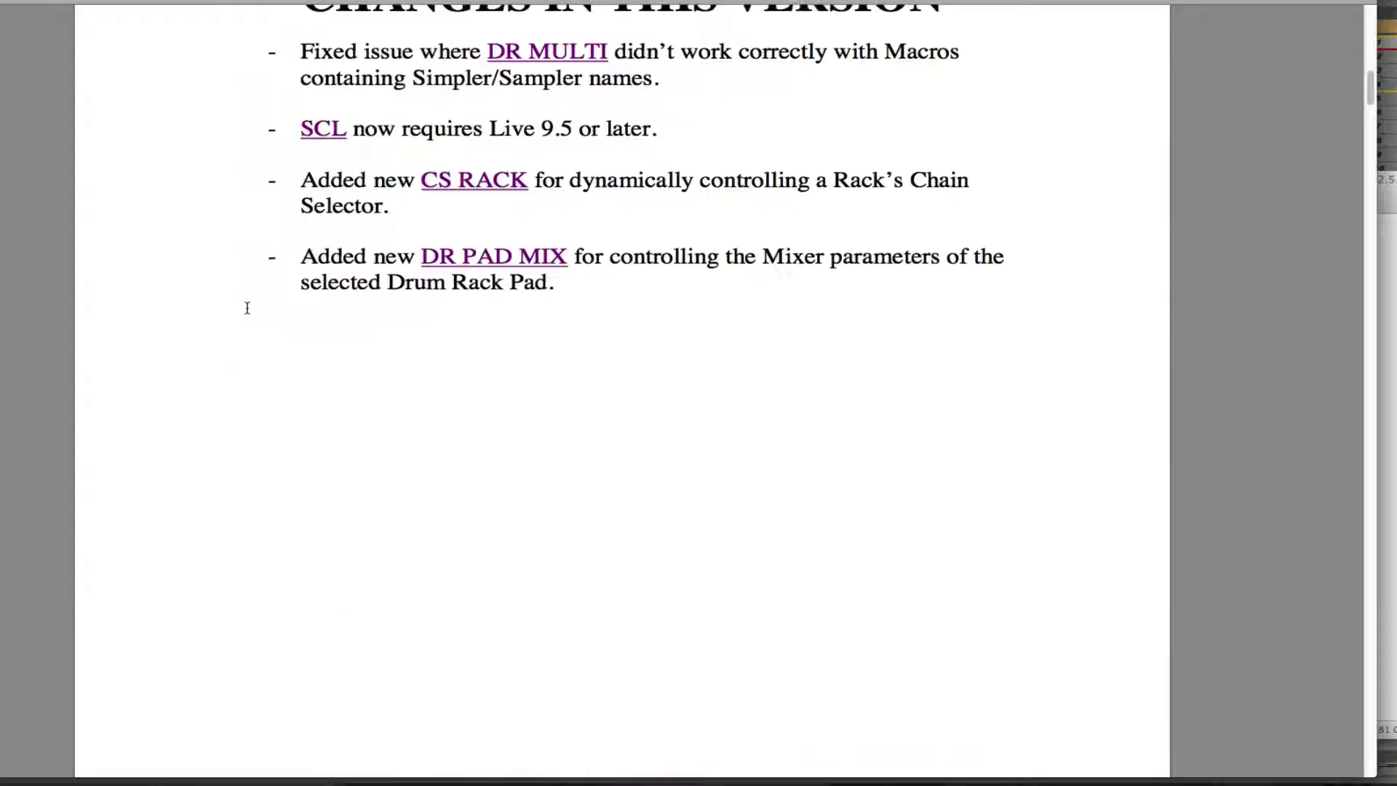
scroll(248, 308, down, 15)
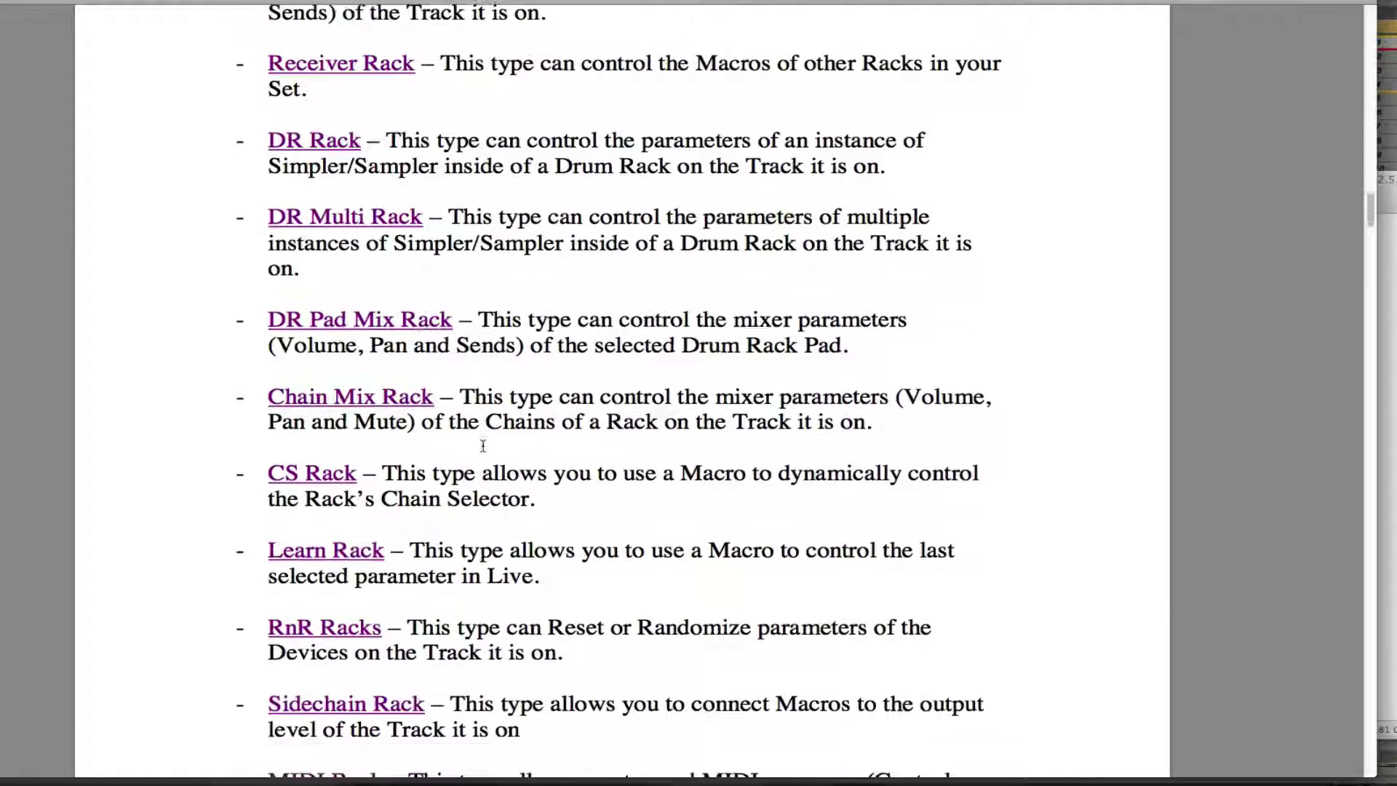
scroll(492, 459, down, 3)
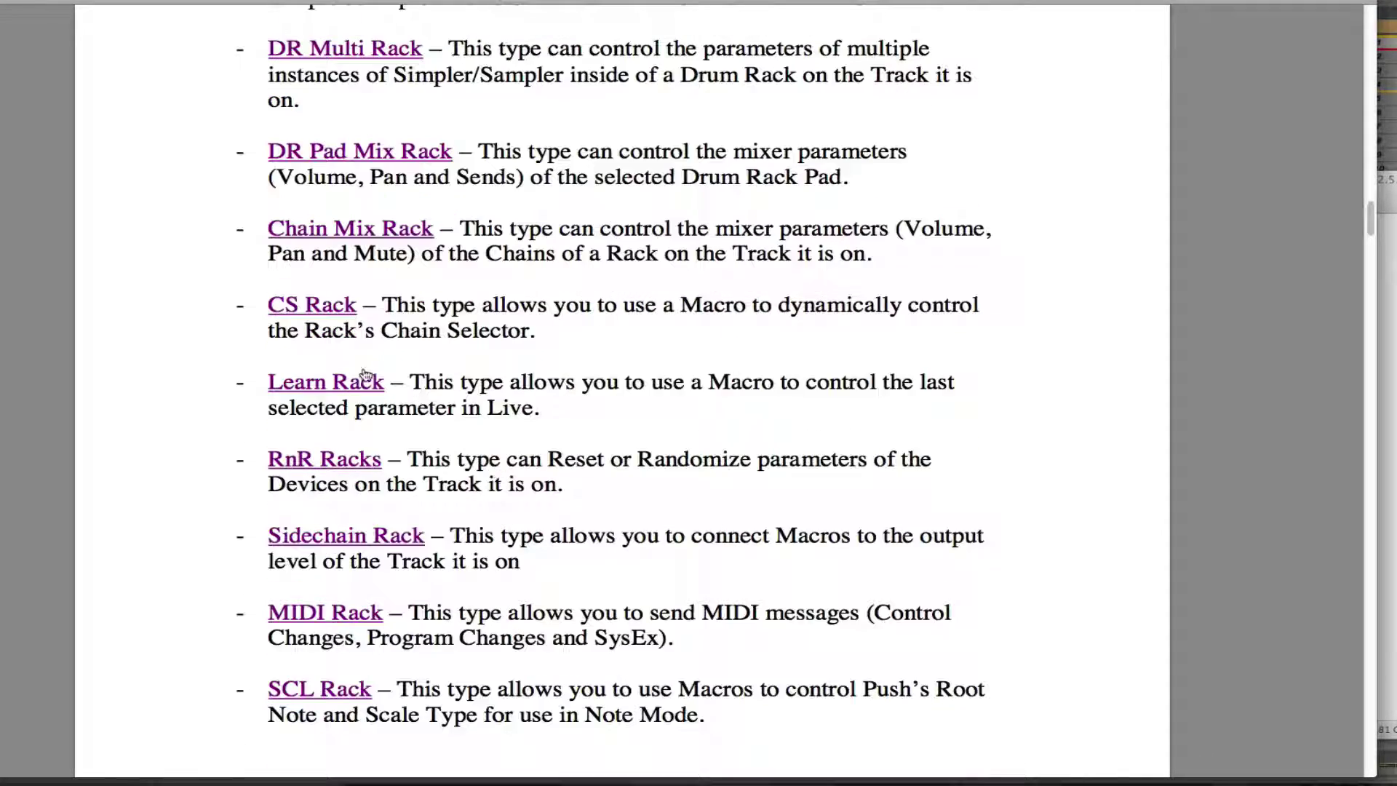
scroll(507, 492, down, 1)
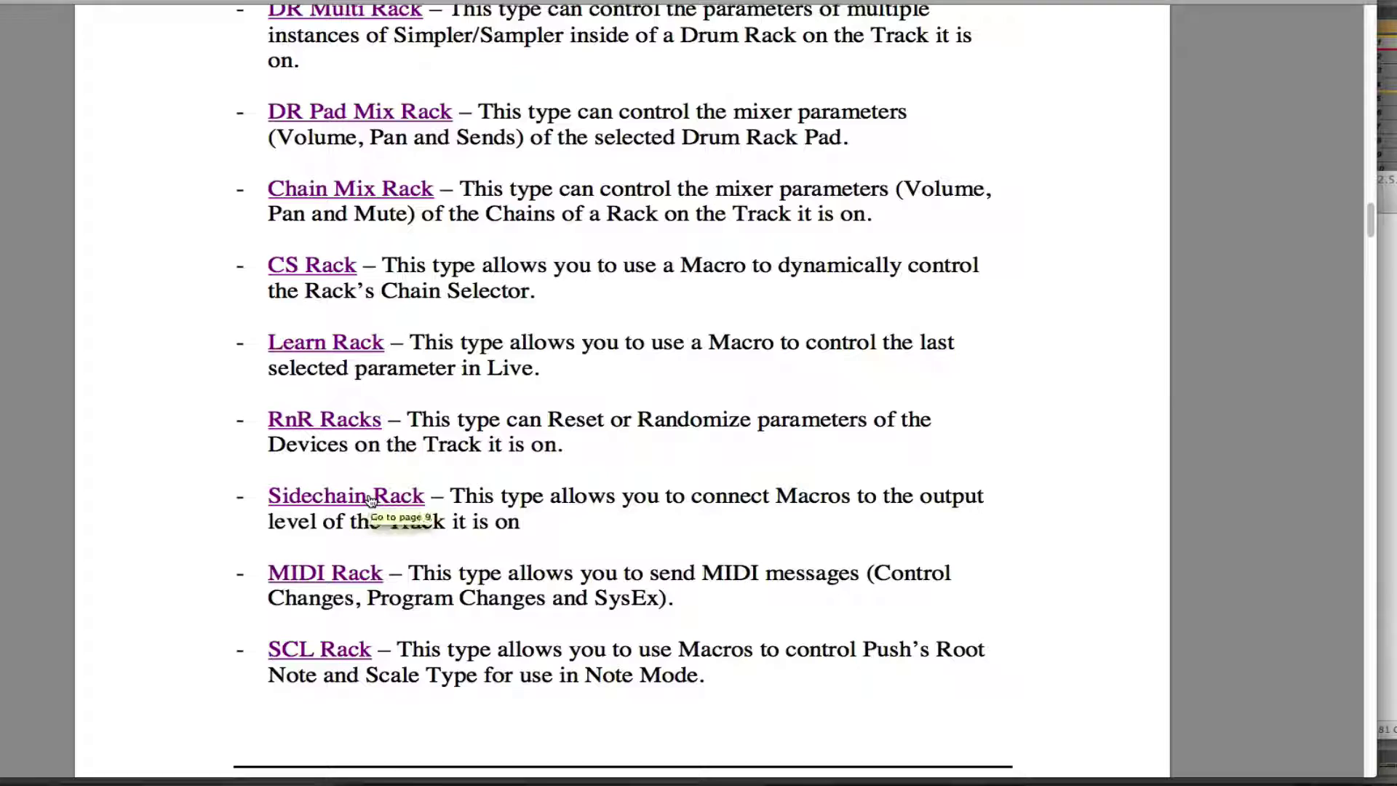
scroll(350, 498, down, 1)
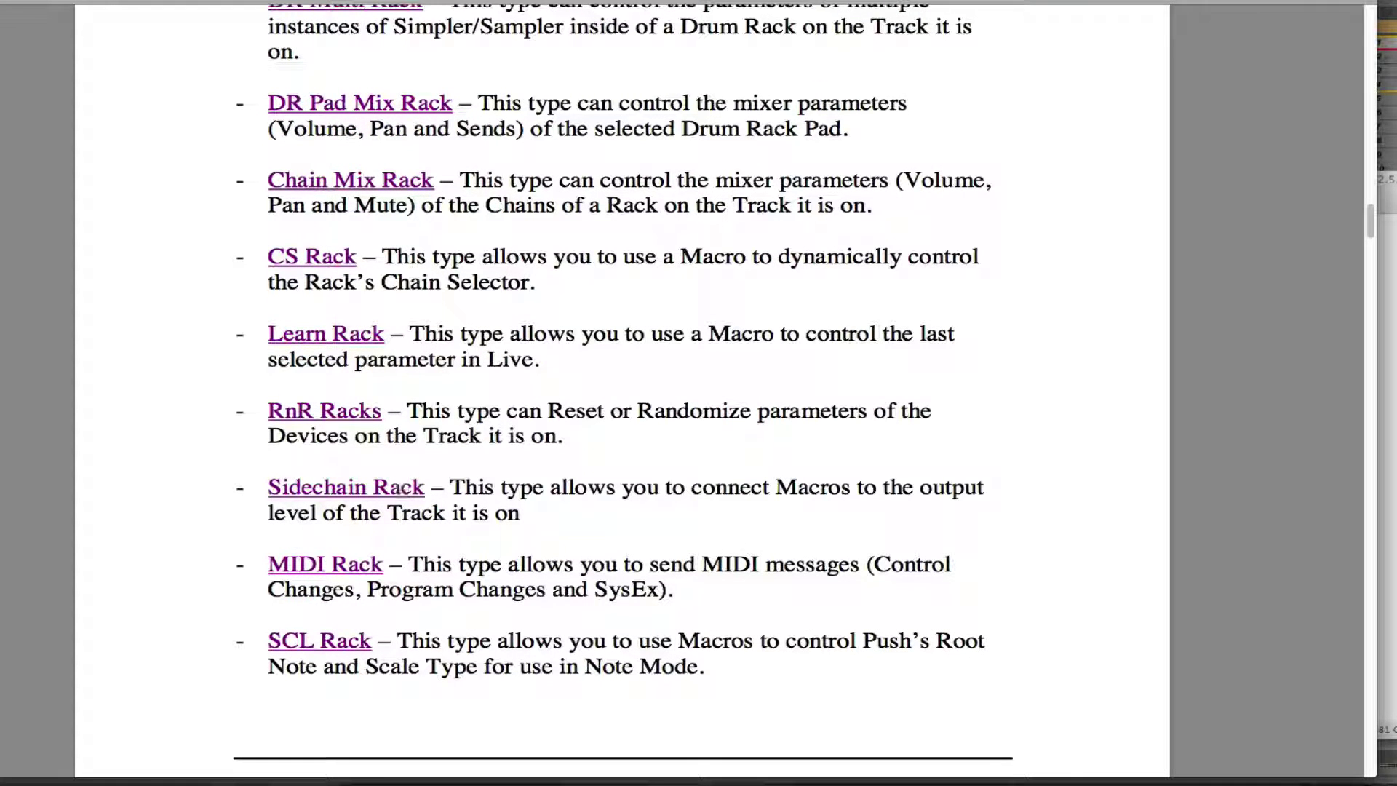
scroll(377, 559, down, 1)
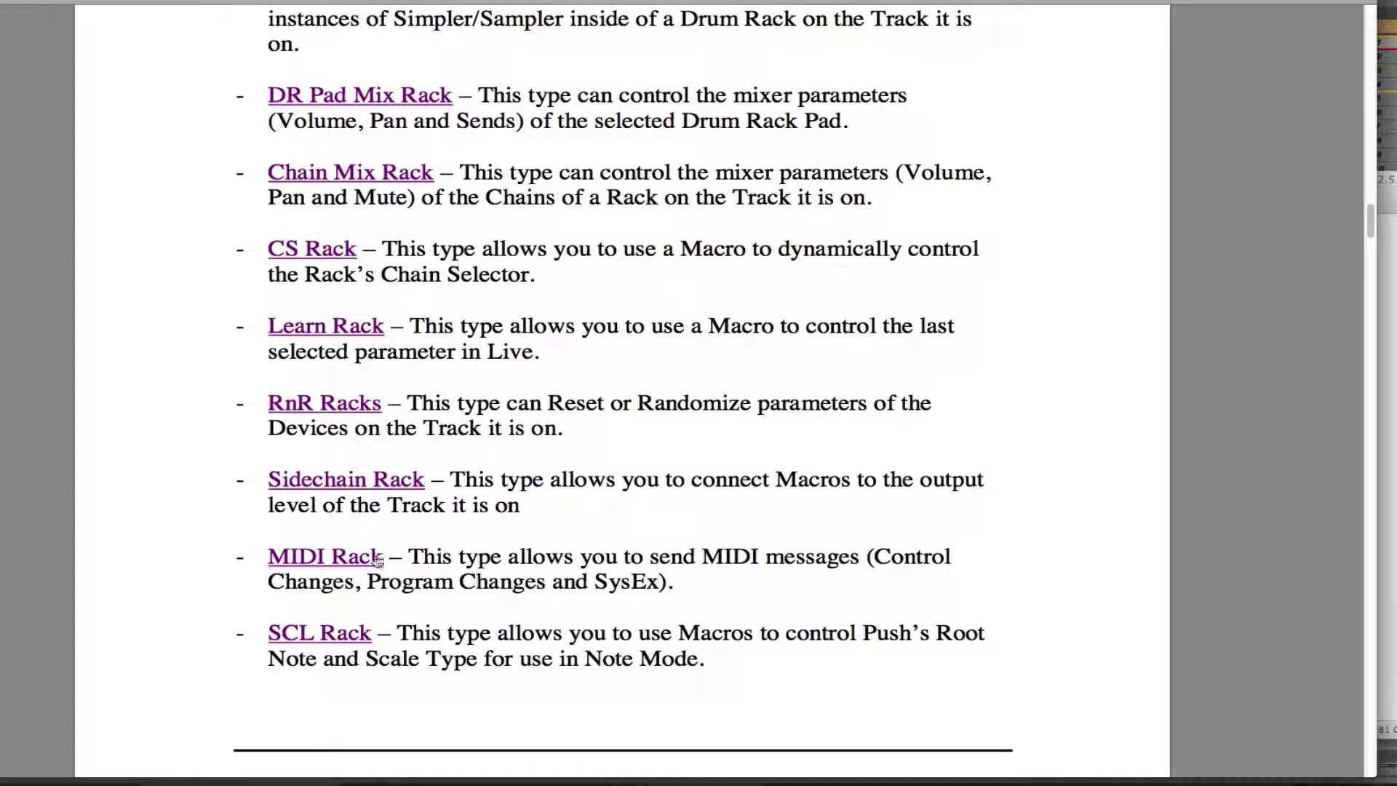
Go to the manual's nK MIDI section and read its rack name, macro names and SysEx instructions
click(342, 562)
scroll(690, 509, down, 5)
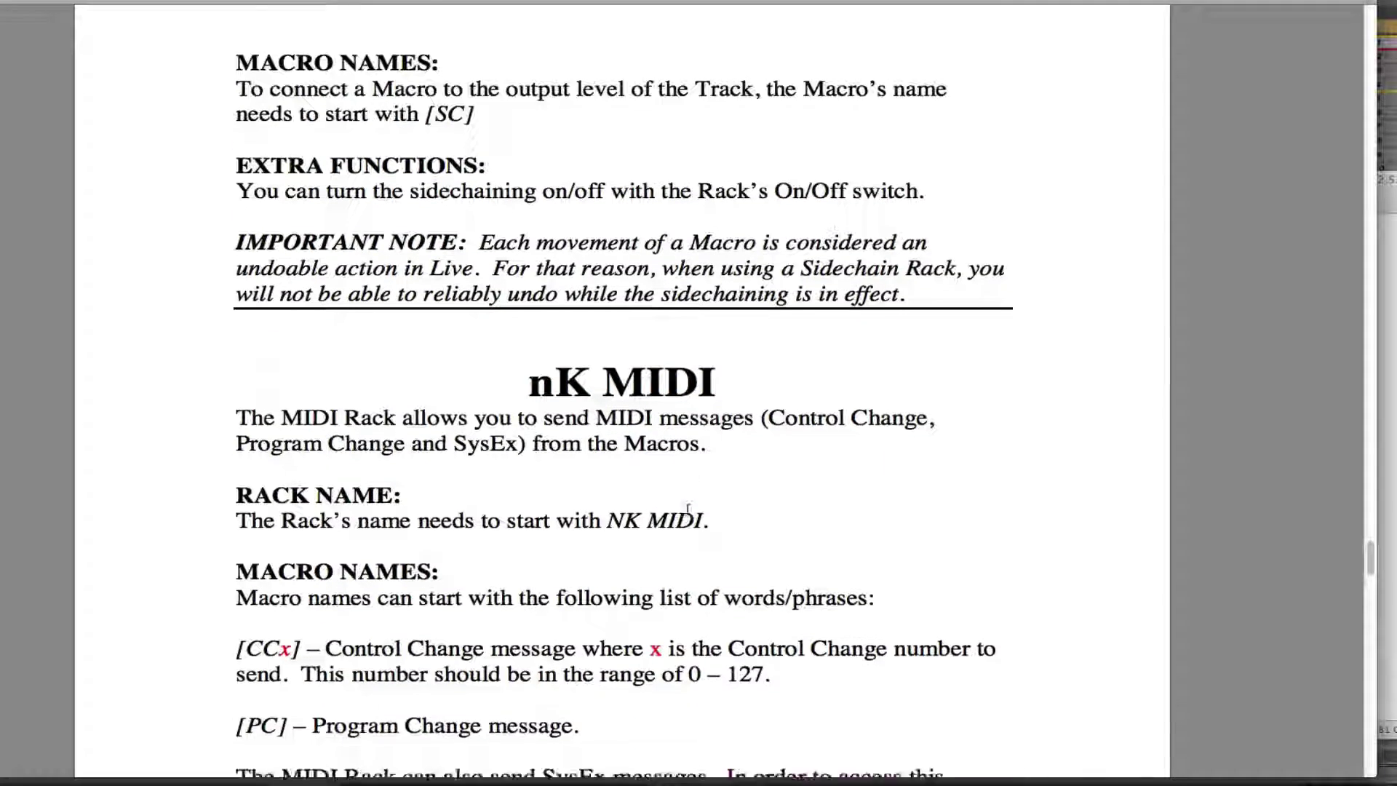
scroll(690, 509, down, 4)
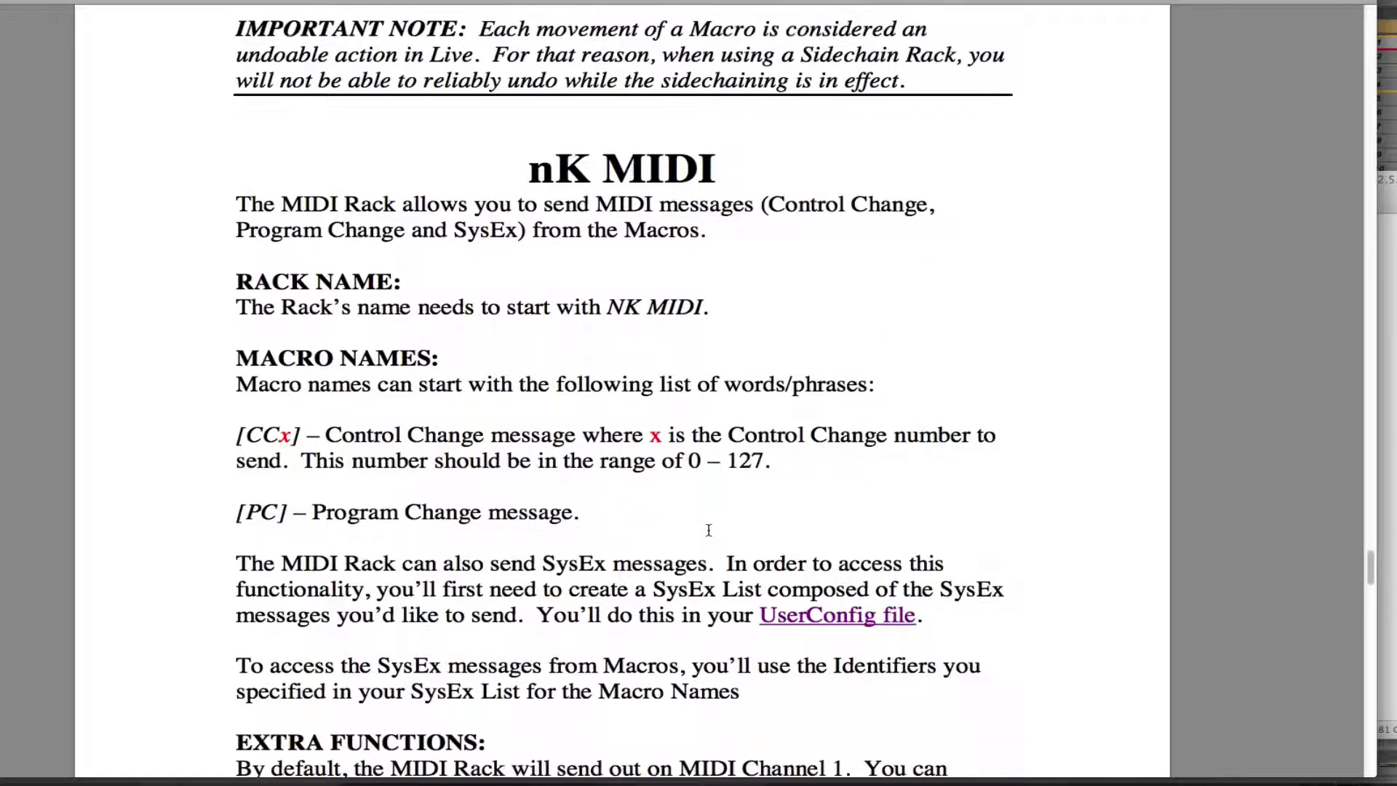
scroll(714, 530, down, 2)
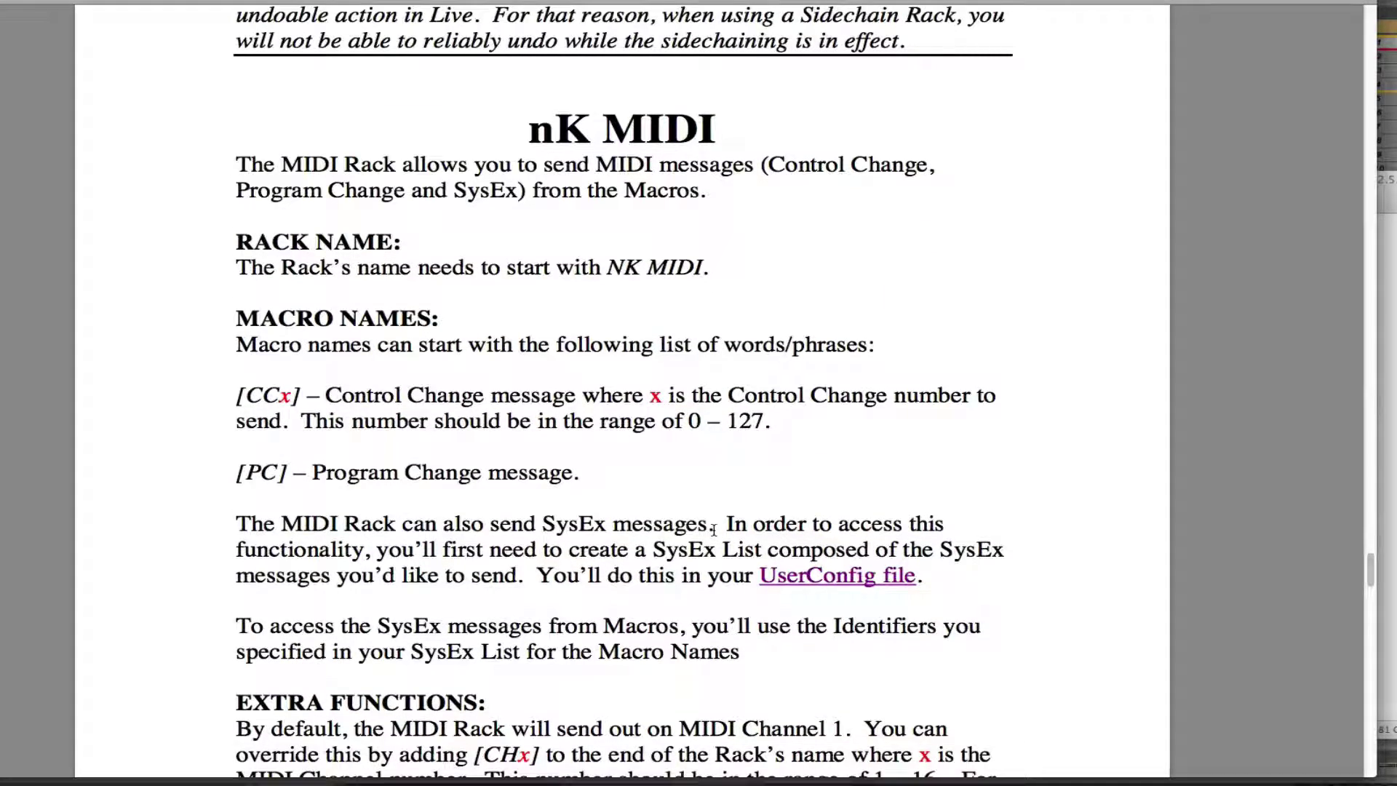
scroll(714, 529, down, 4)
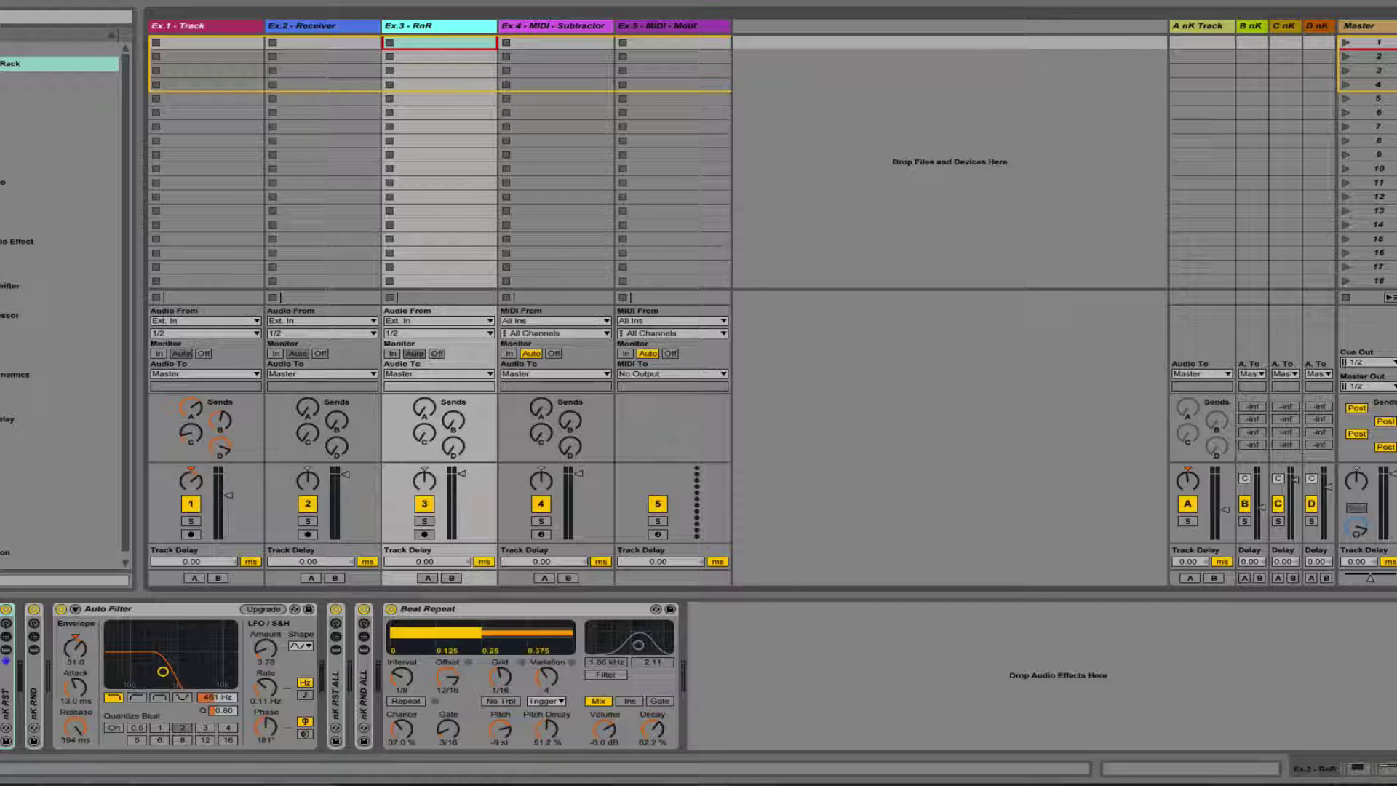
Switch back to Live, open its MIDI preferences and examine the input ports offered for the ClyphX control surface
key(super+comma)
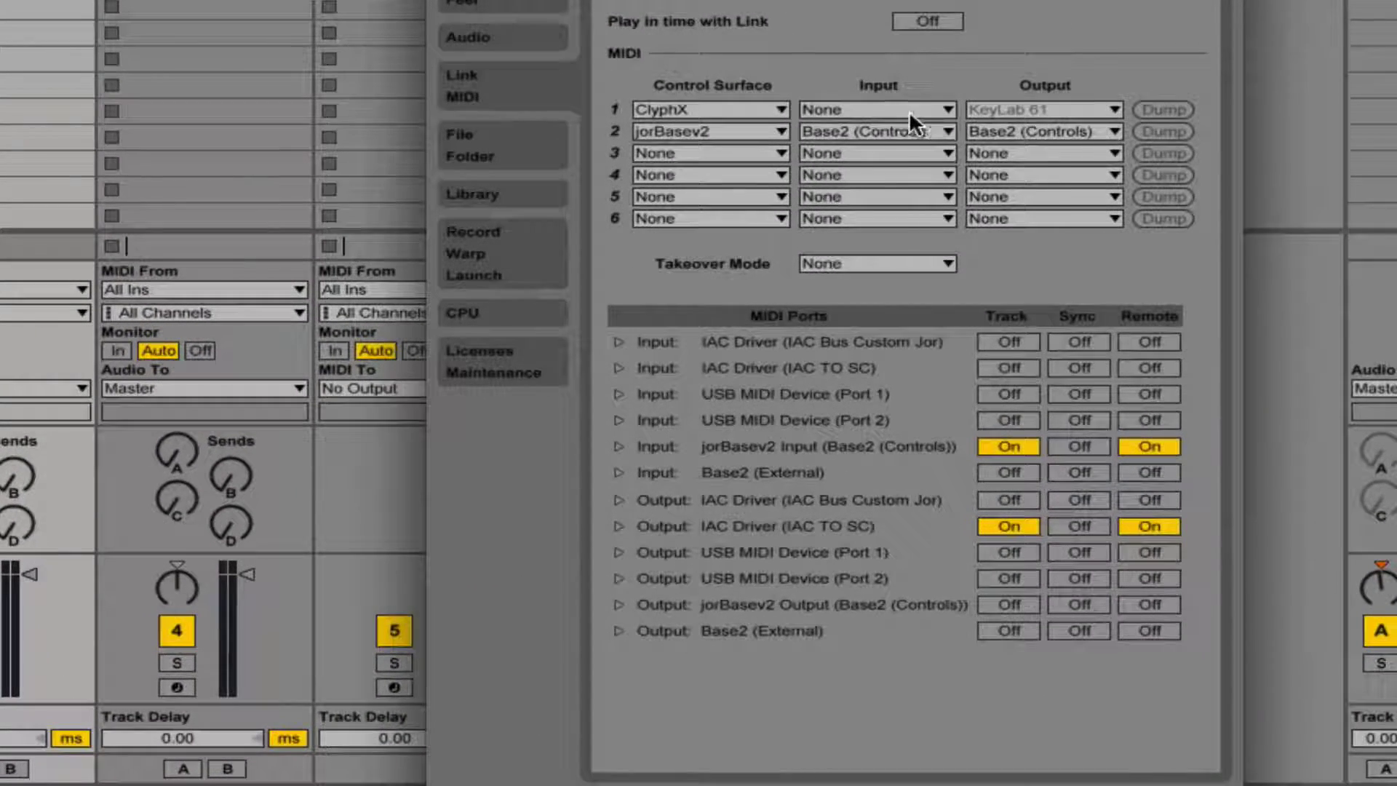
click(896, 212)
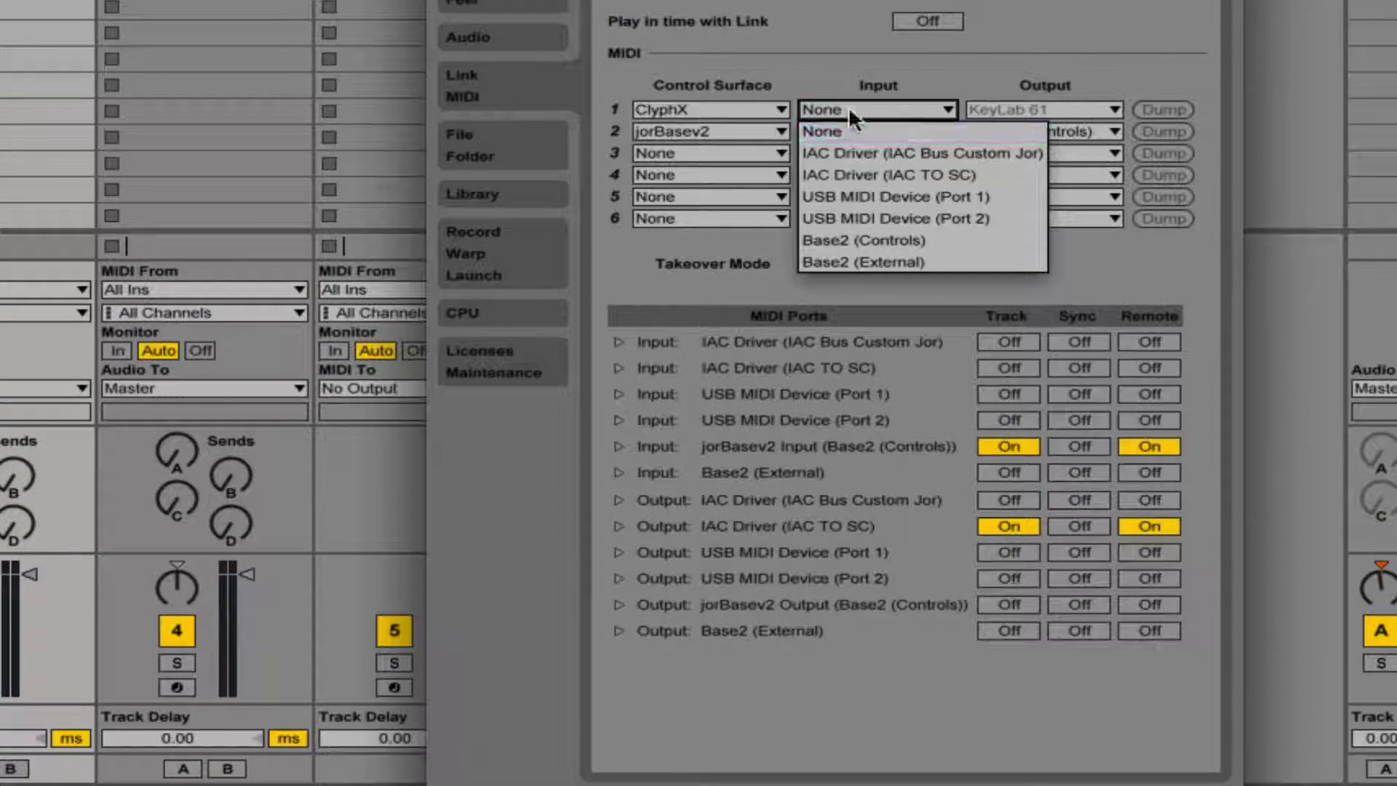
click(749, 294)
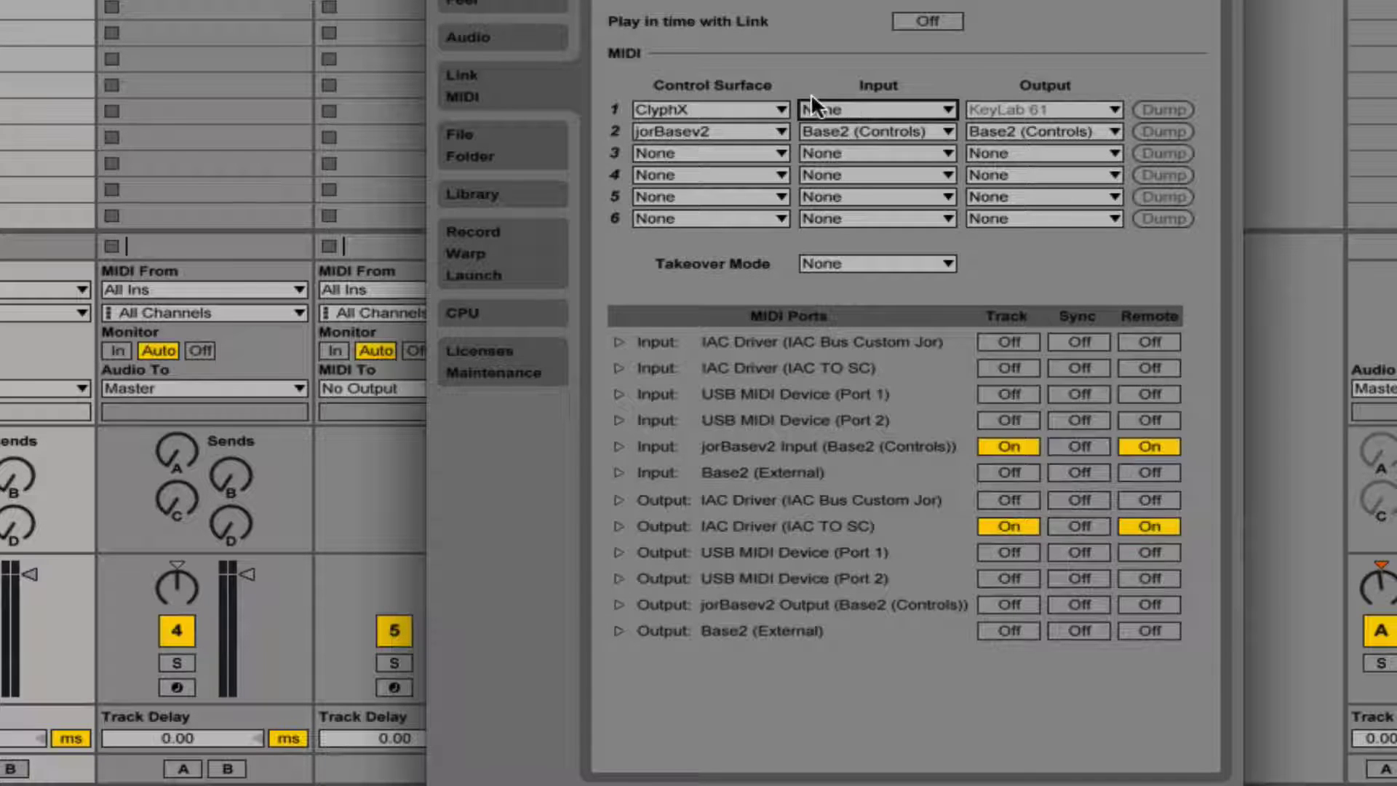
Set both the input and the output of the ClyphX control surface to Base2 (Controls)
click(923, 107)
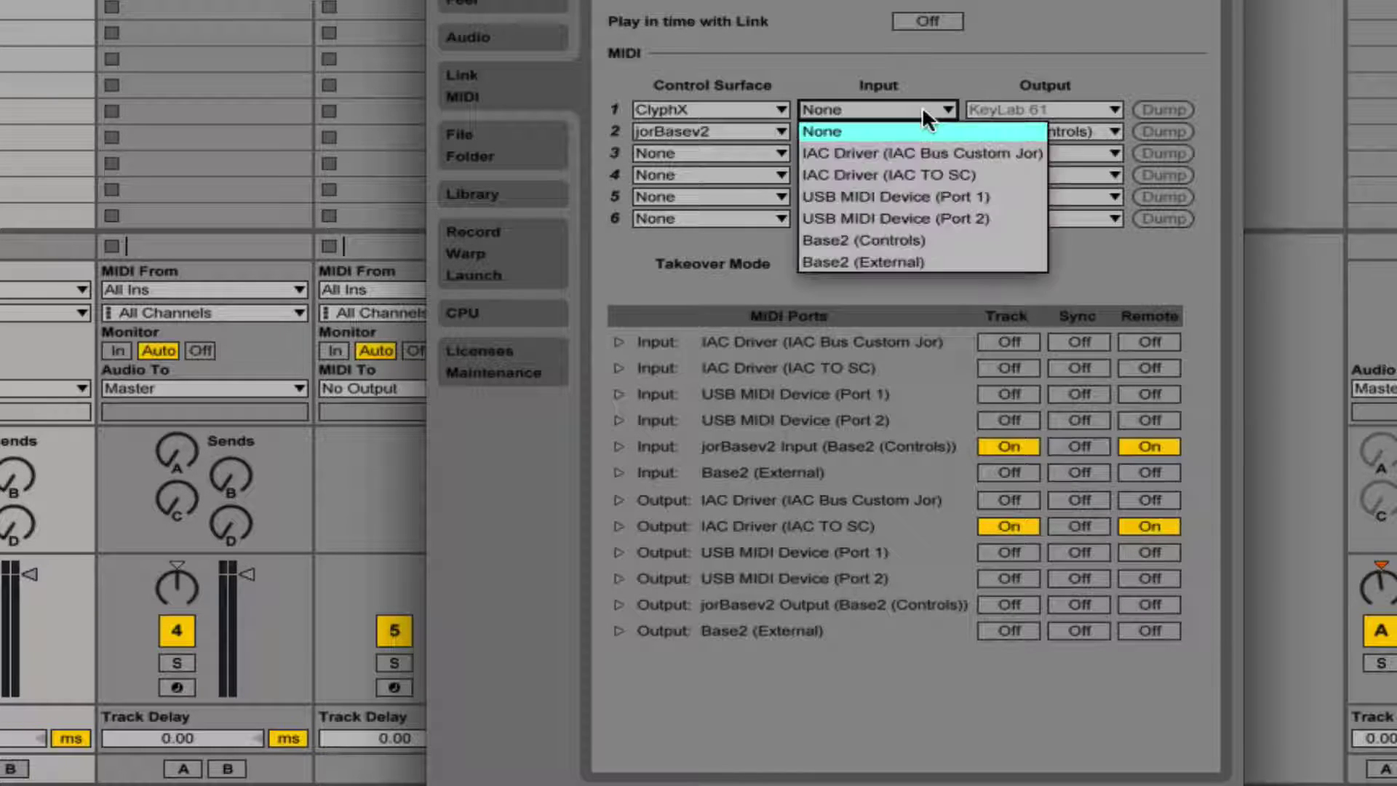
click(935, 241)
click(1035, 111)
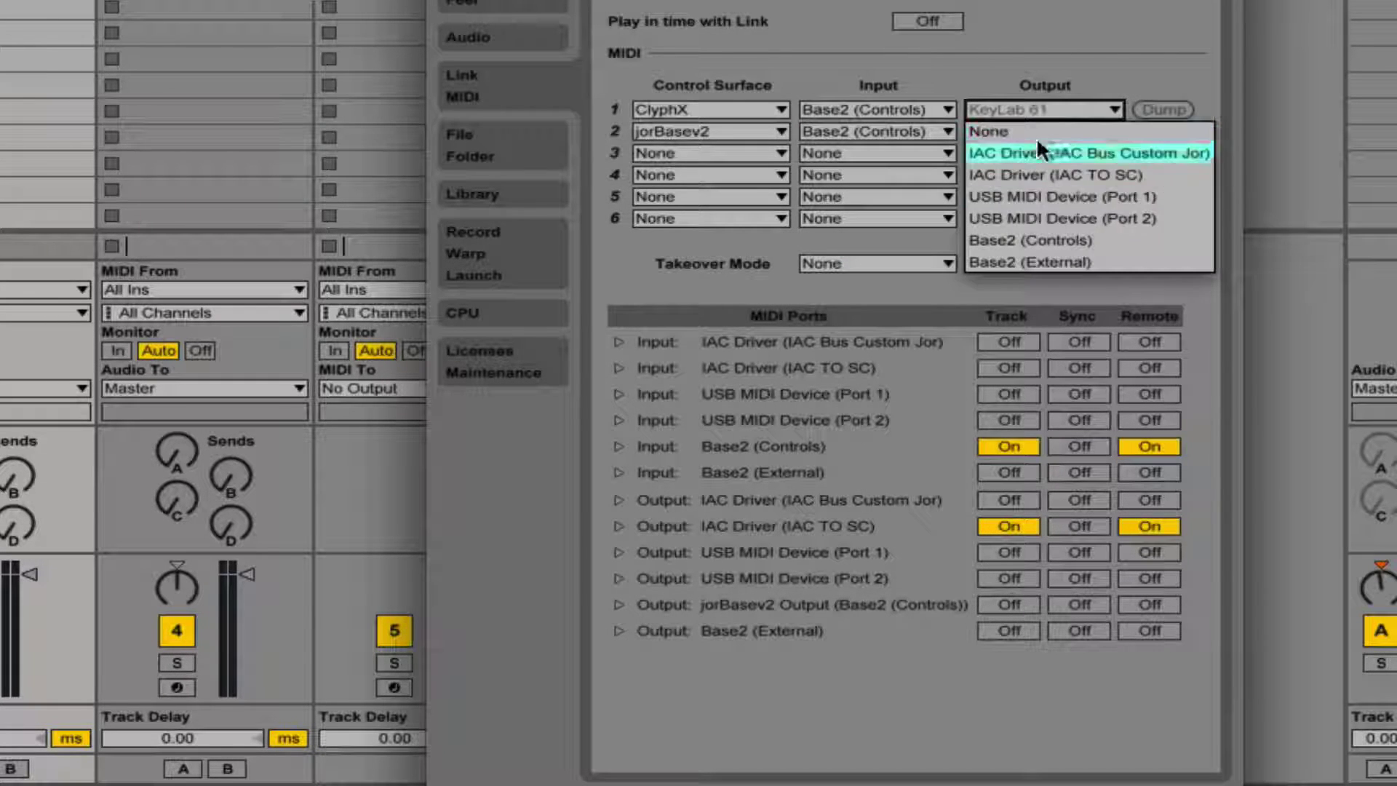
click(1080, 241)
Set the ClyphX control surface's input and output to None and close the preferences
click(909, 111)
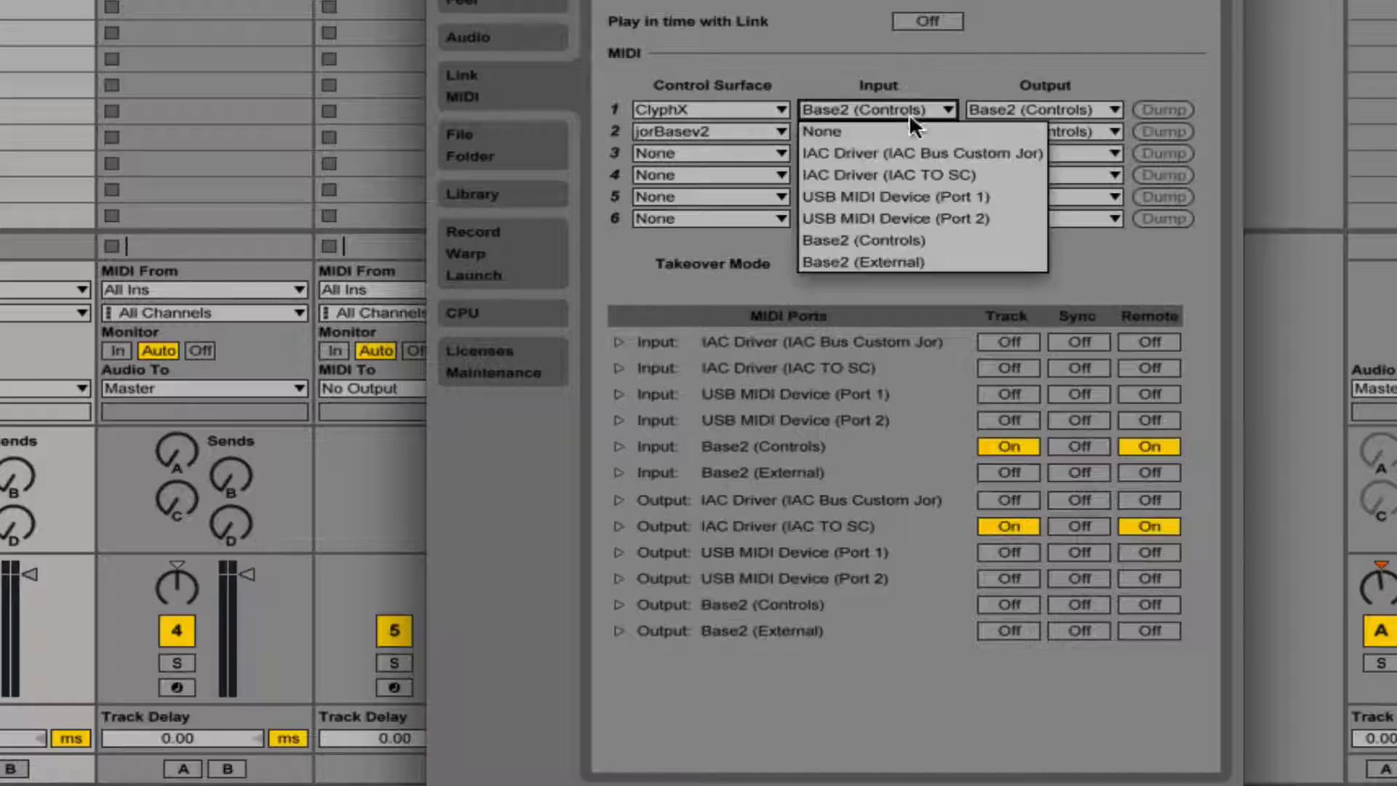
click(873, 129)
click(1051, 111)
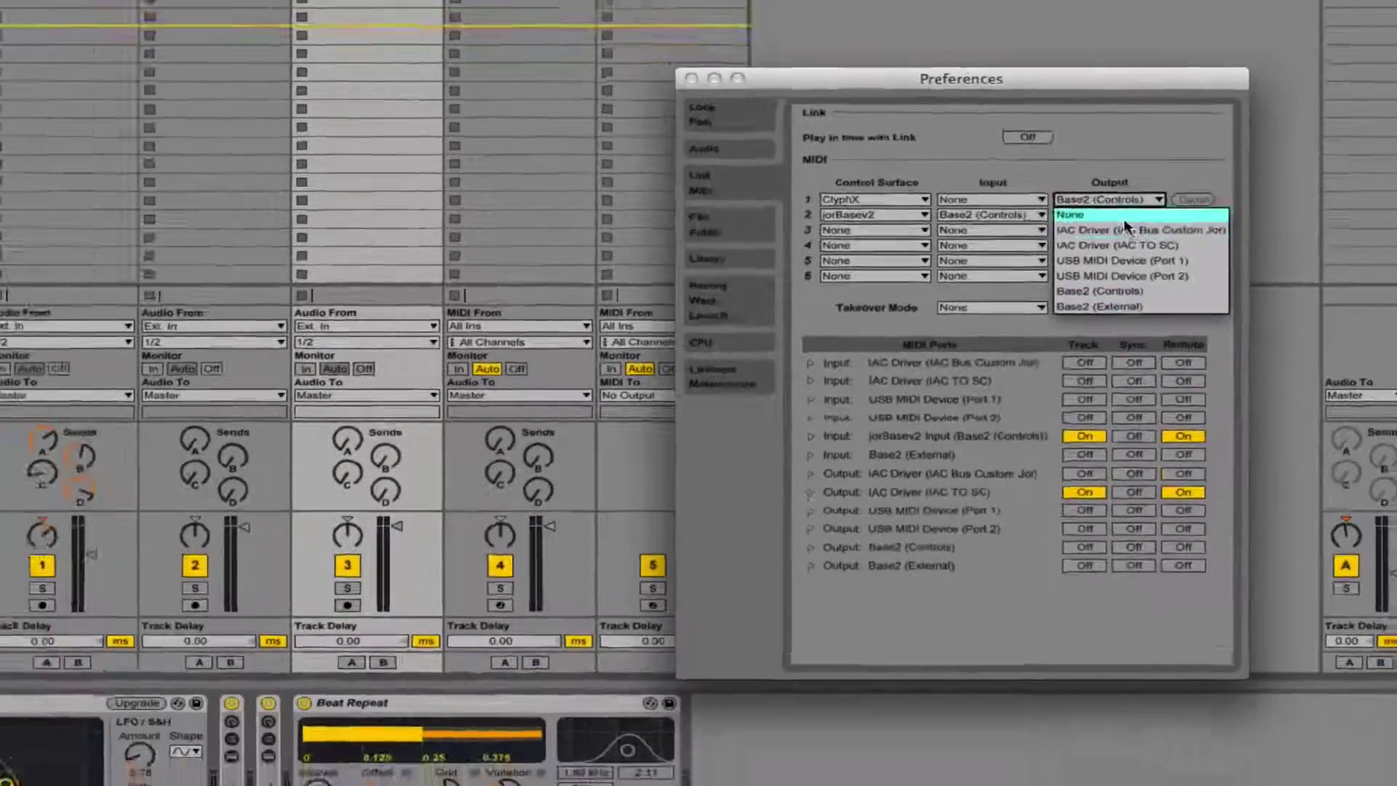
click(1125, 217)
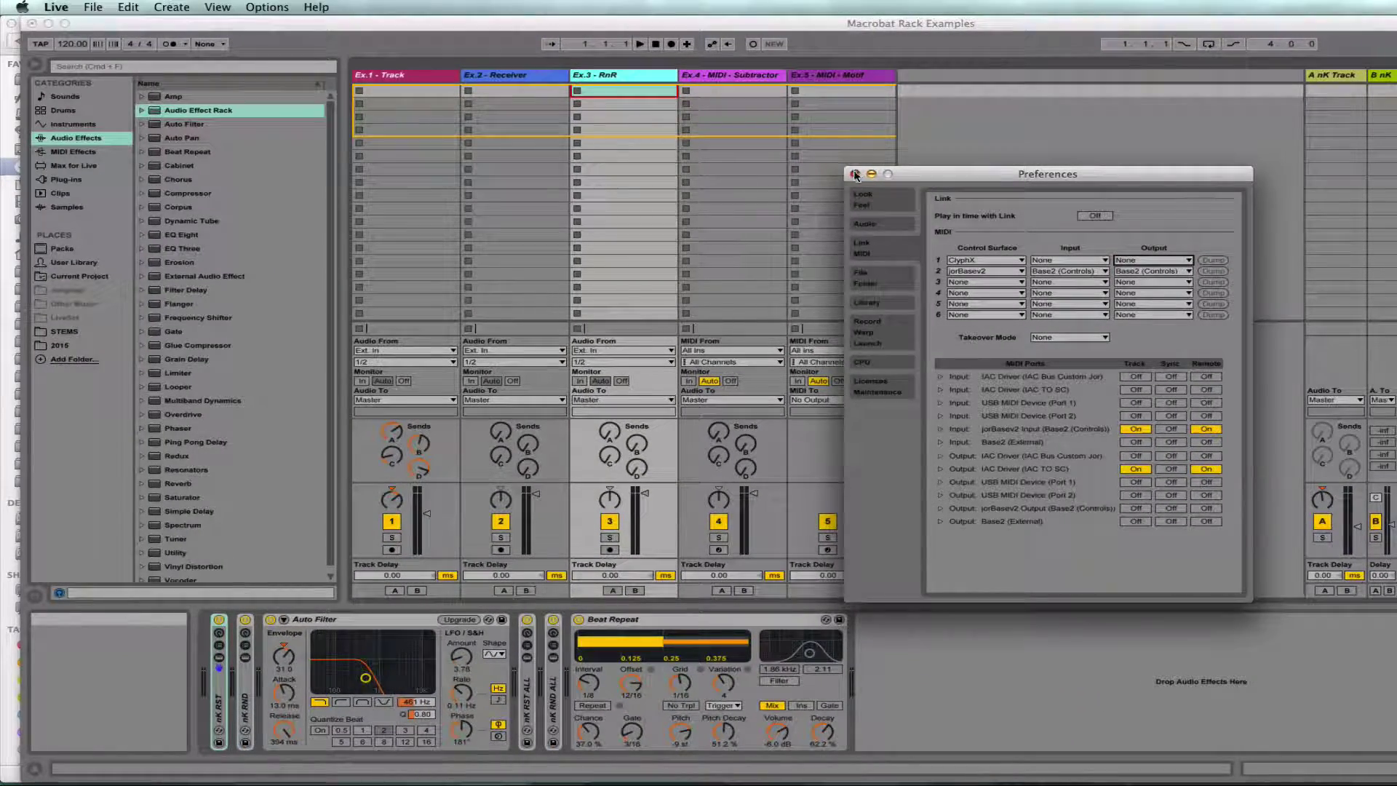
click(856, 175)
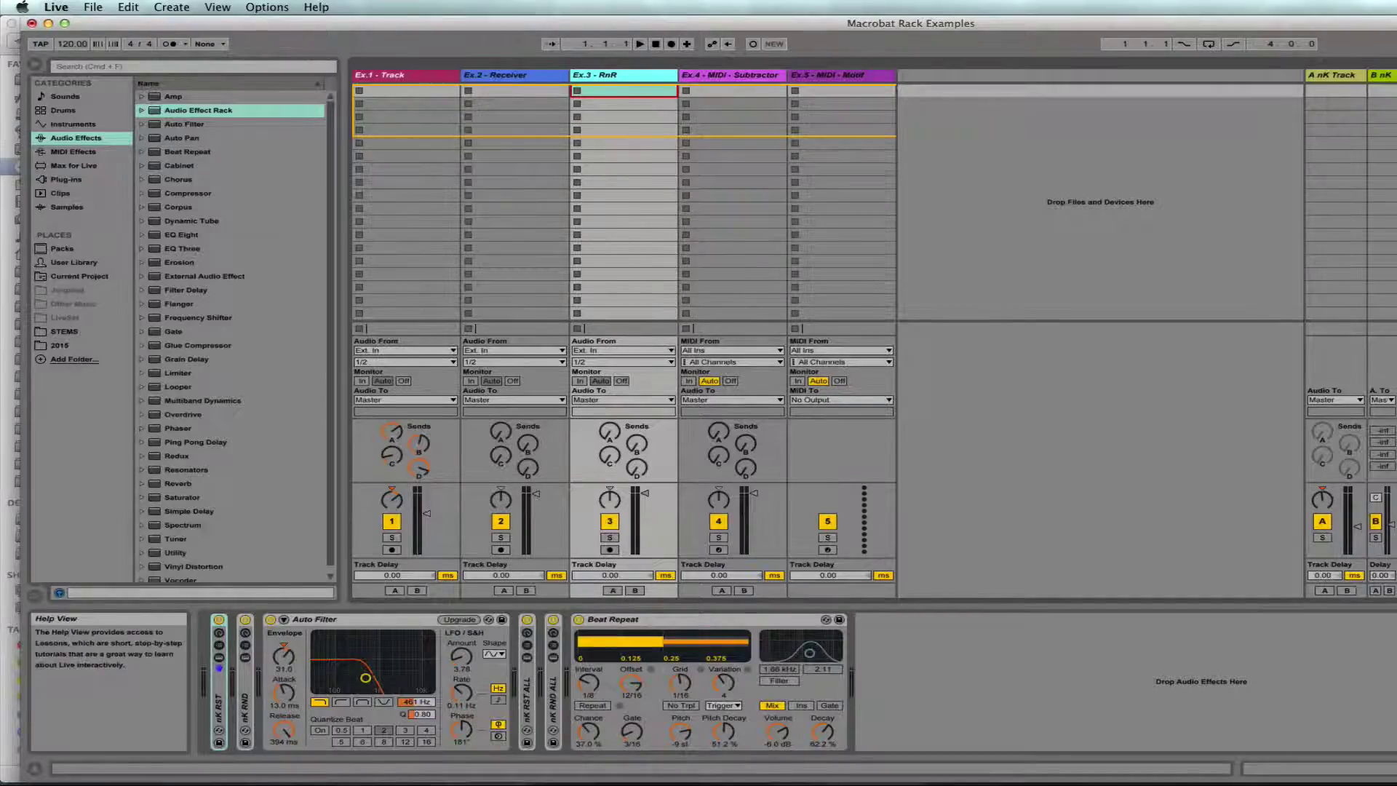
Switch back to the Macrobat Manual in Preview and highlight the nK MIDI sentence about sending SysEx messages, particularly the word SysEx
key(ctrl+Up)
click(402, 292)
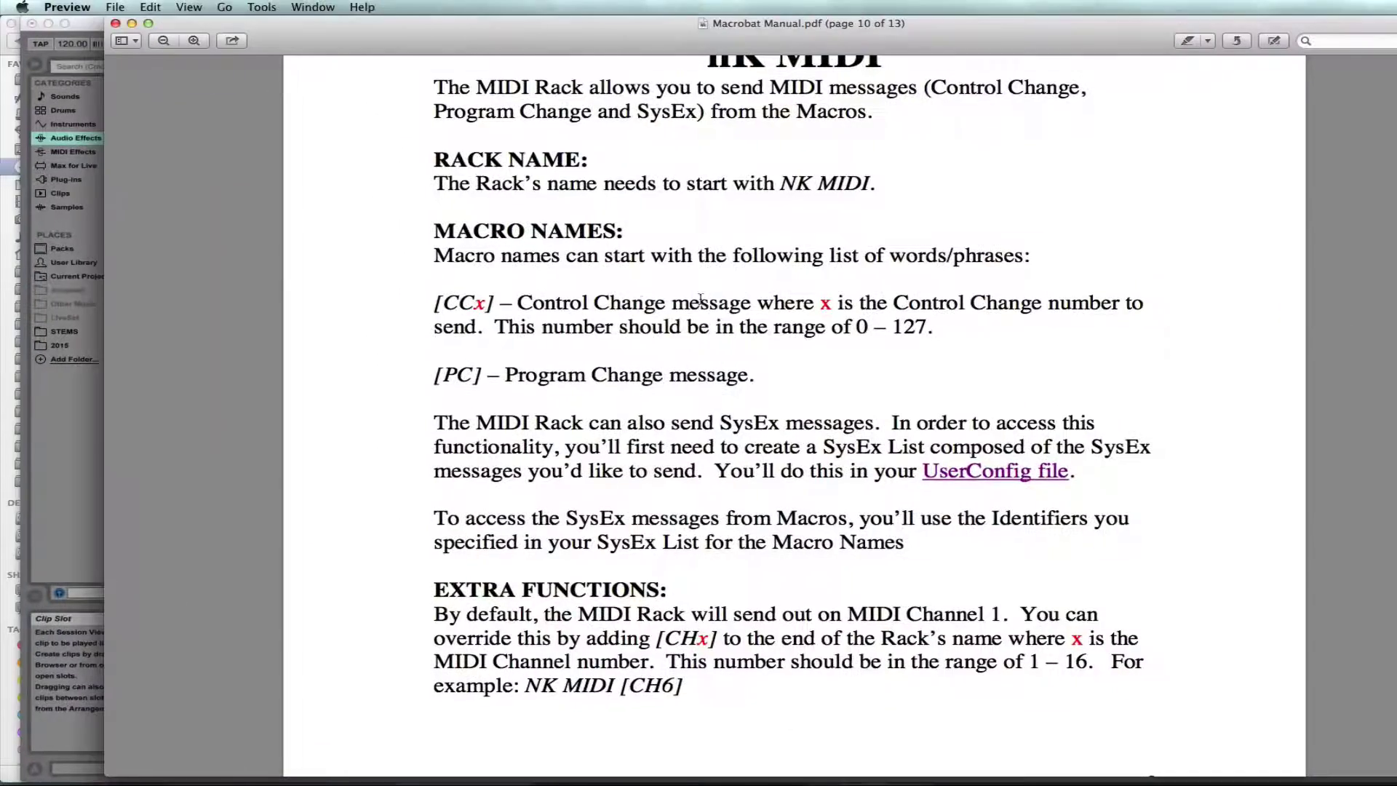
scroll(834, 222, down, 3)
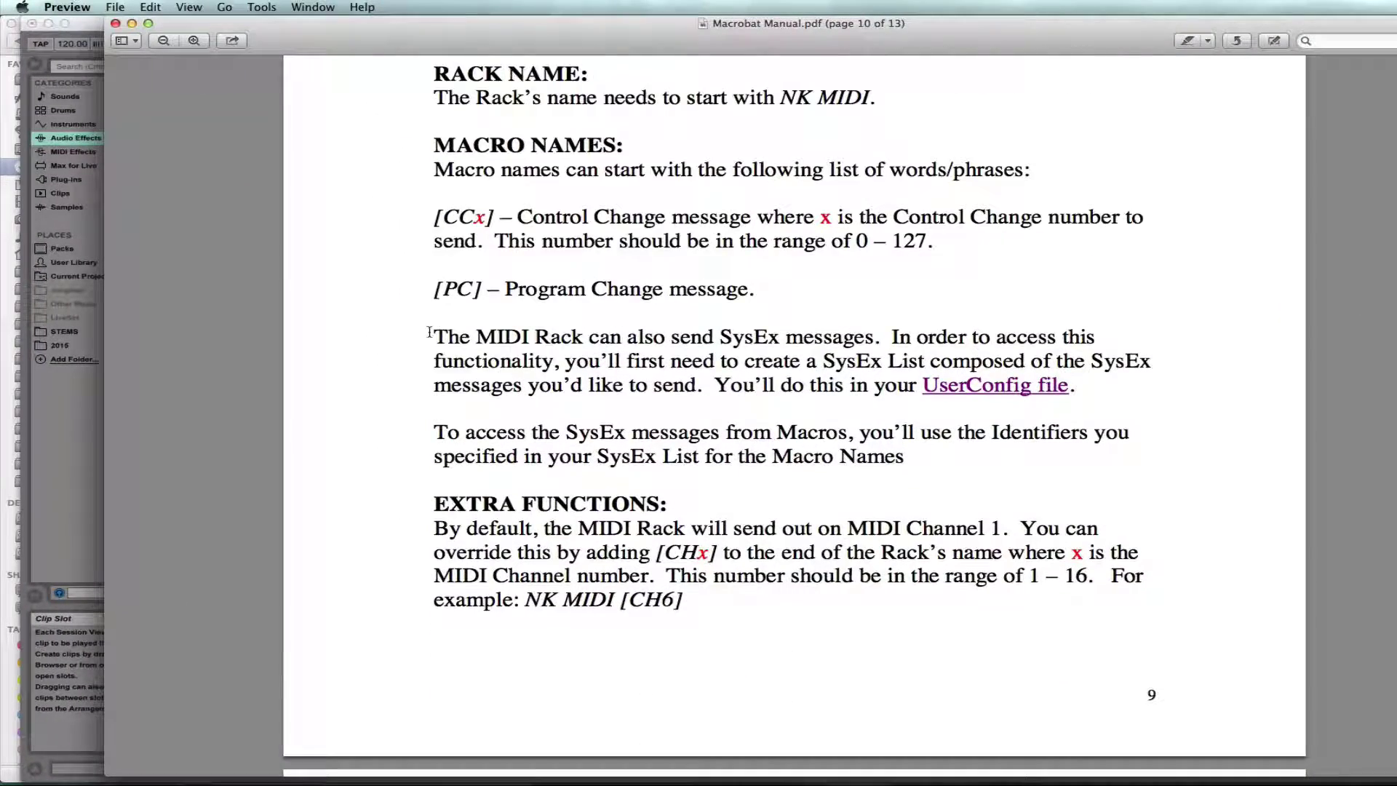
drag(432, 337, 876, 337)
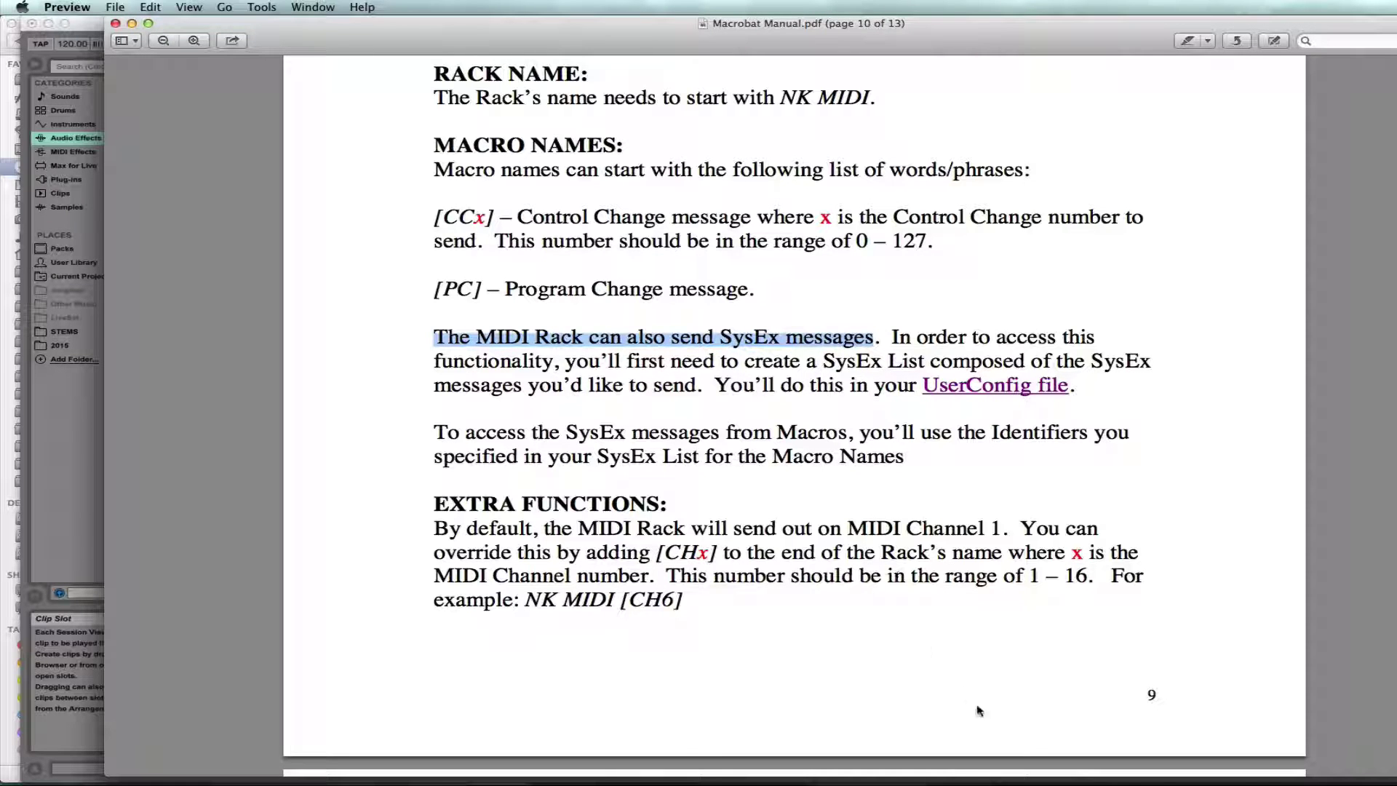
double_click(749, 337)
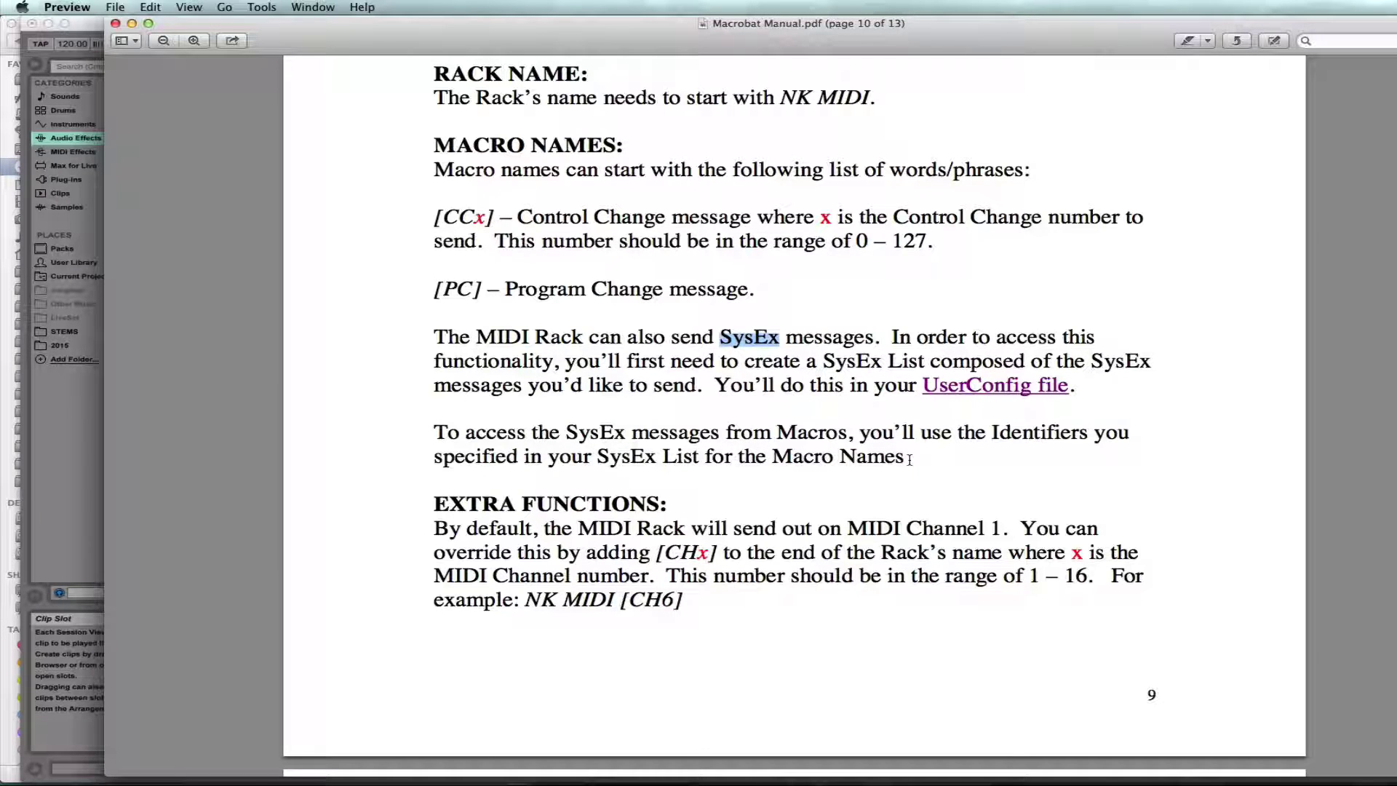
Switch to Firefox and search the web for "base II livid"
mouse_move(935, 785)
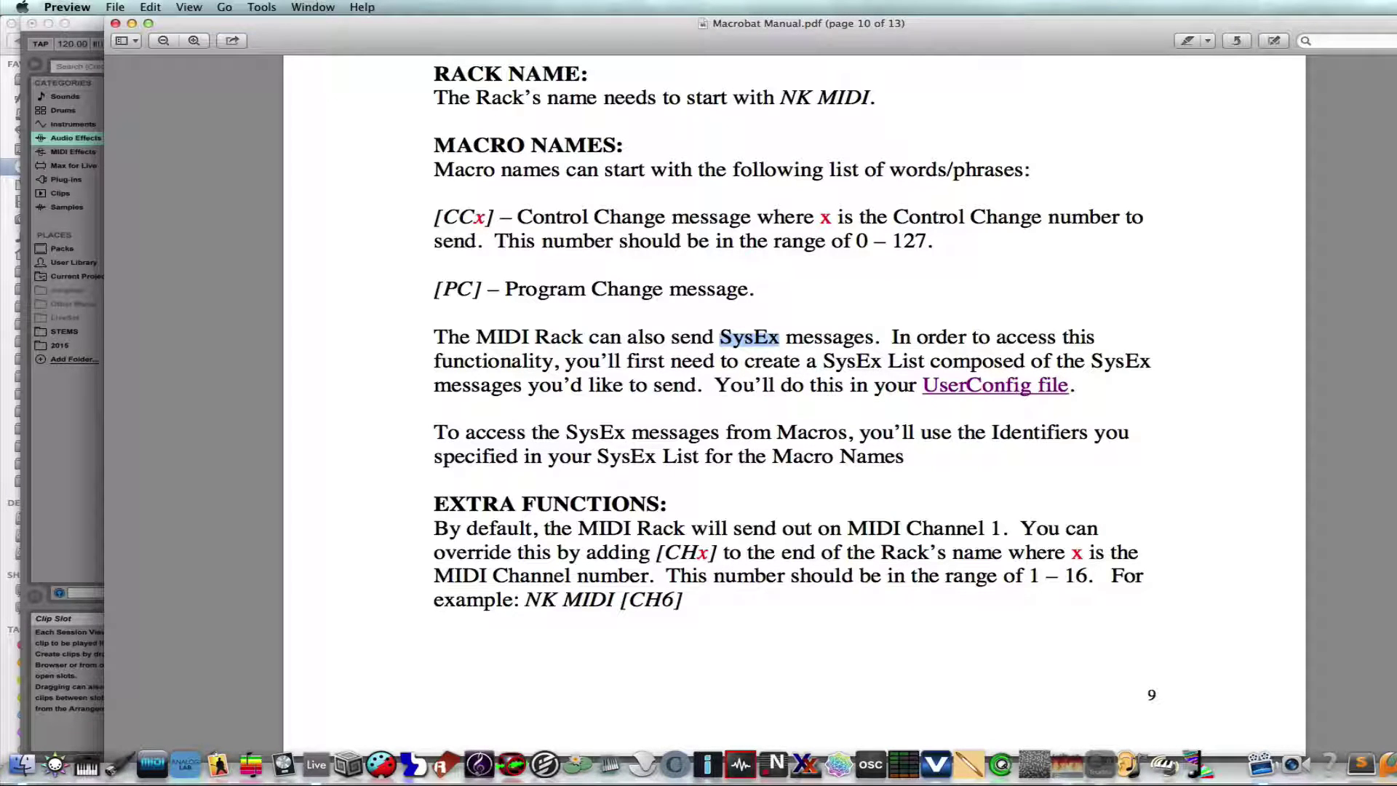
click(1389, 765)
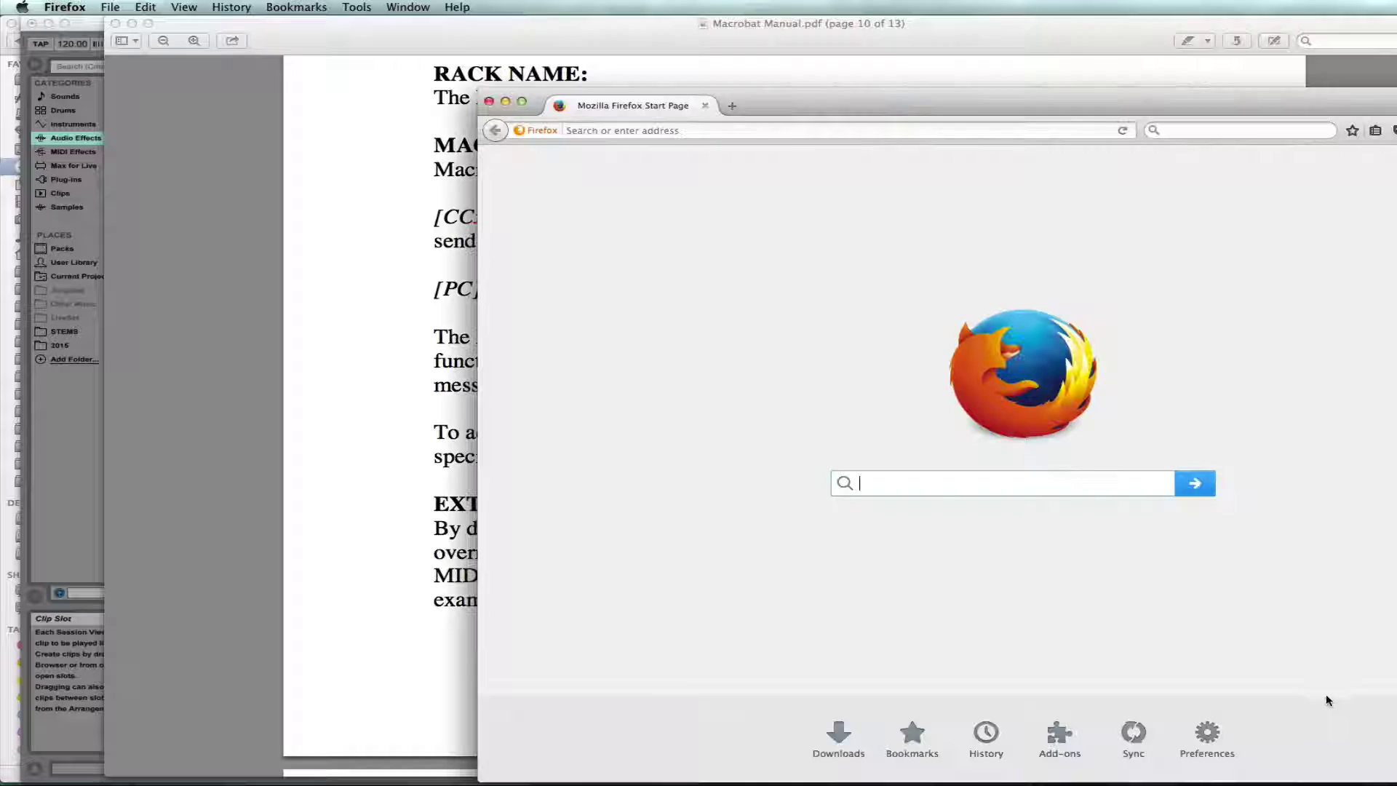
click(693, 131)
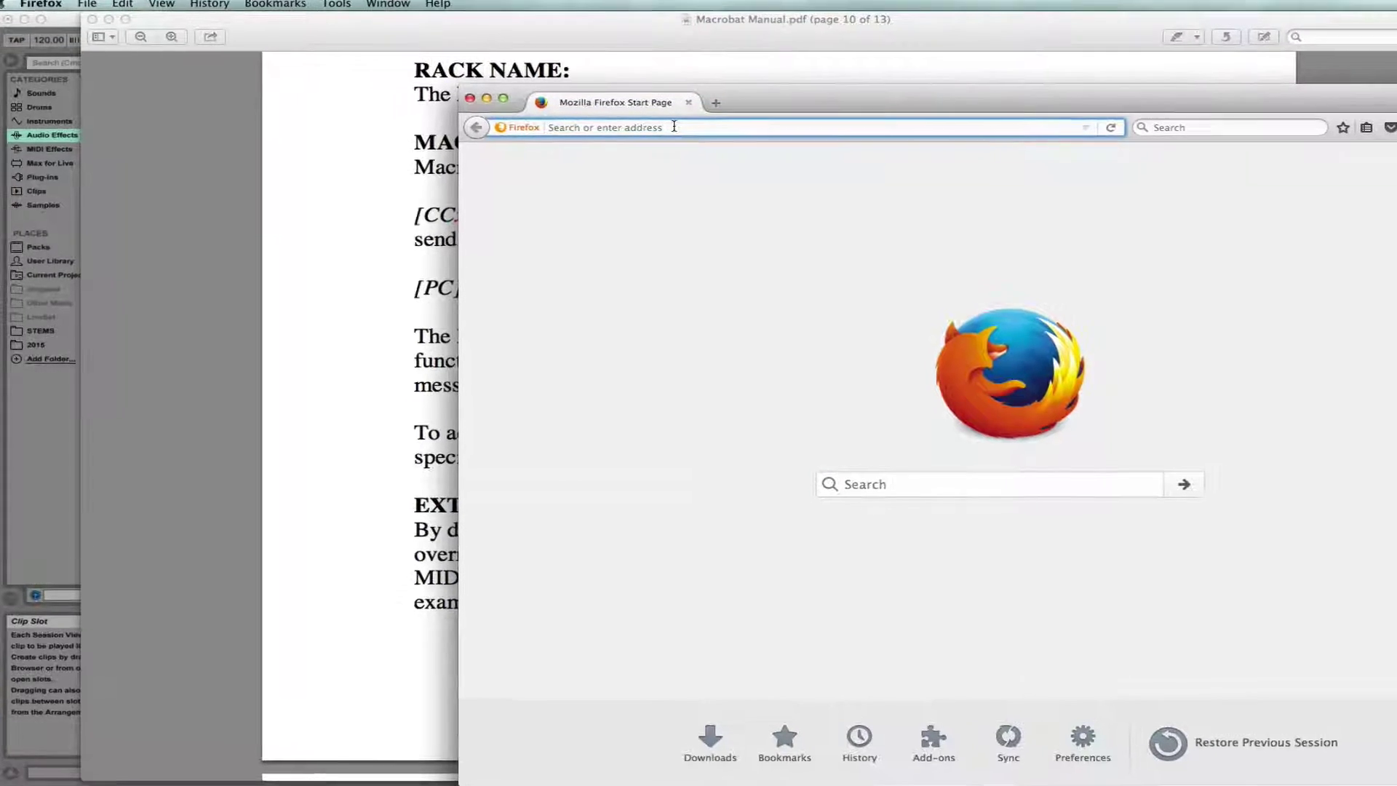
text(base )
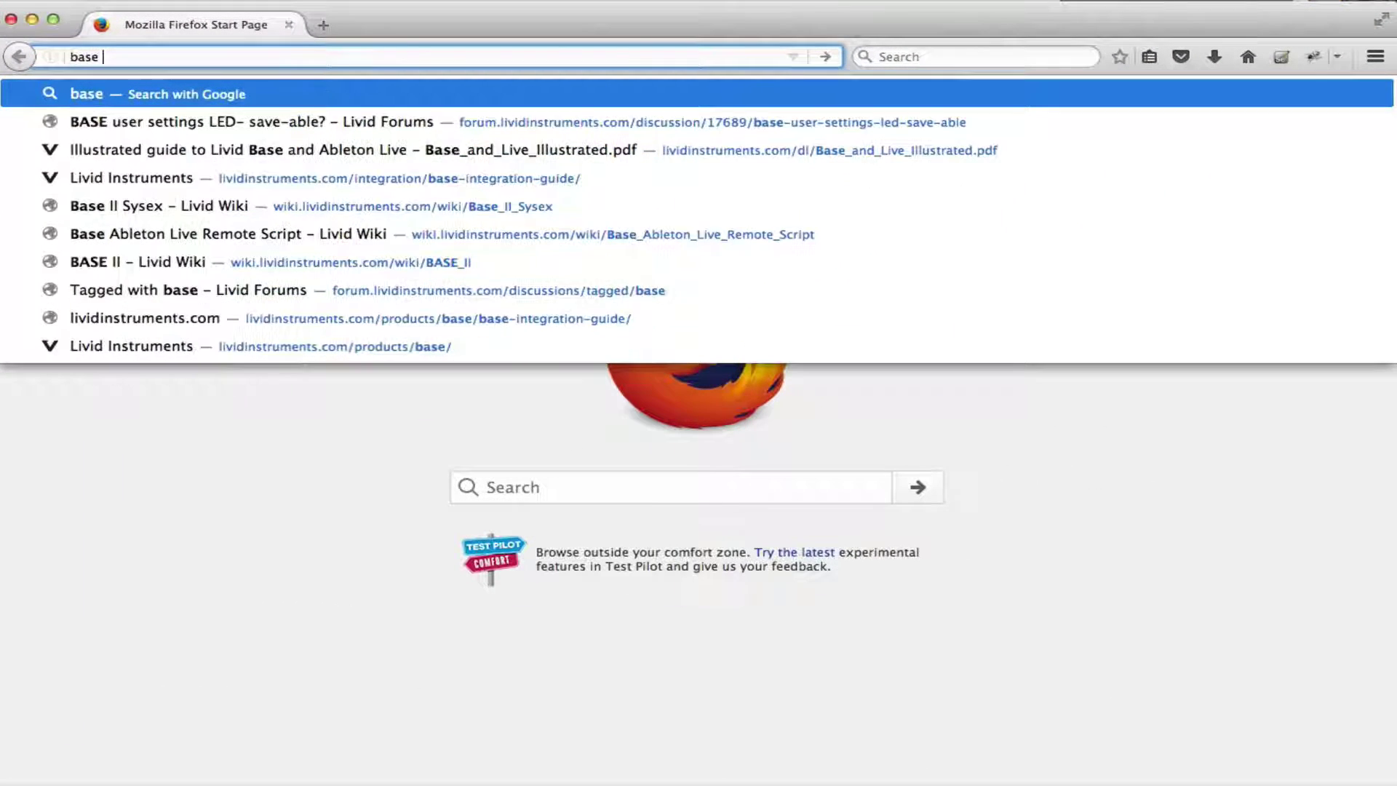
text(II livid)
key(Return)
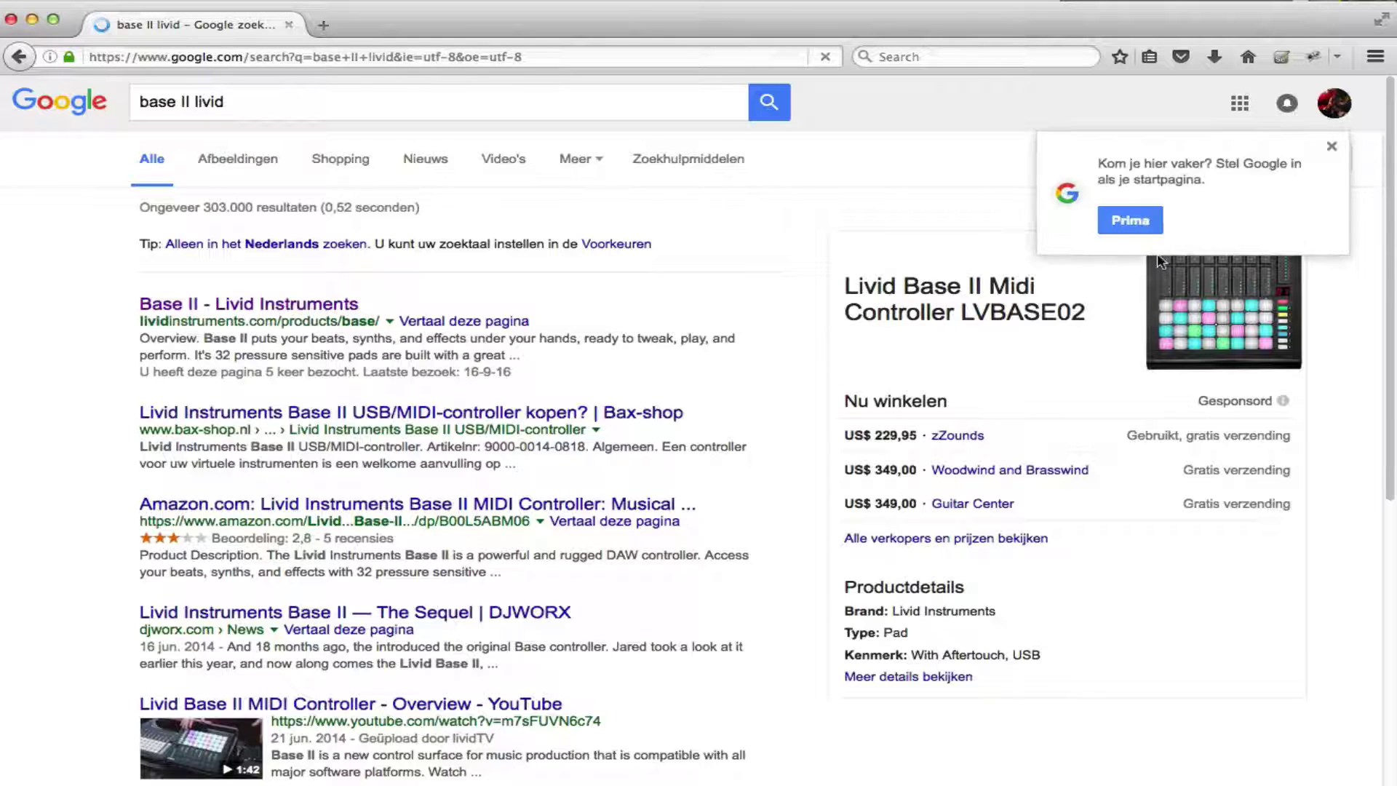
Open the Livid Editor web page (lividserver.com/editor) and choose Controls as its MIDI out port
click(349, 50)
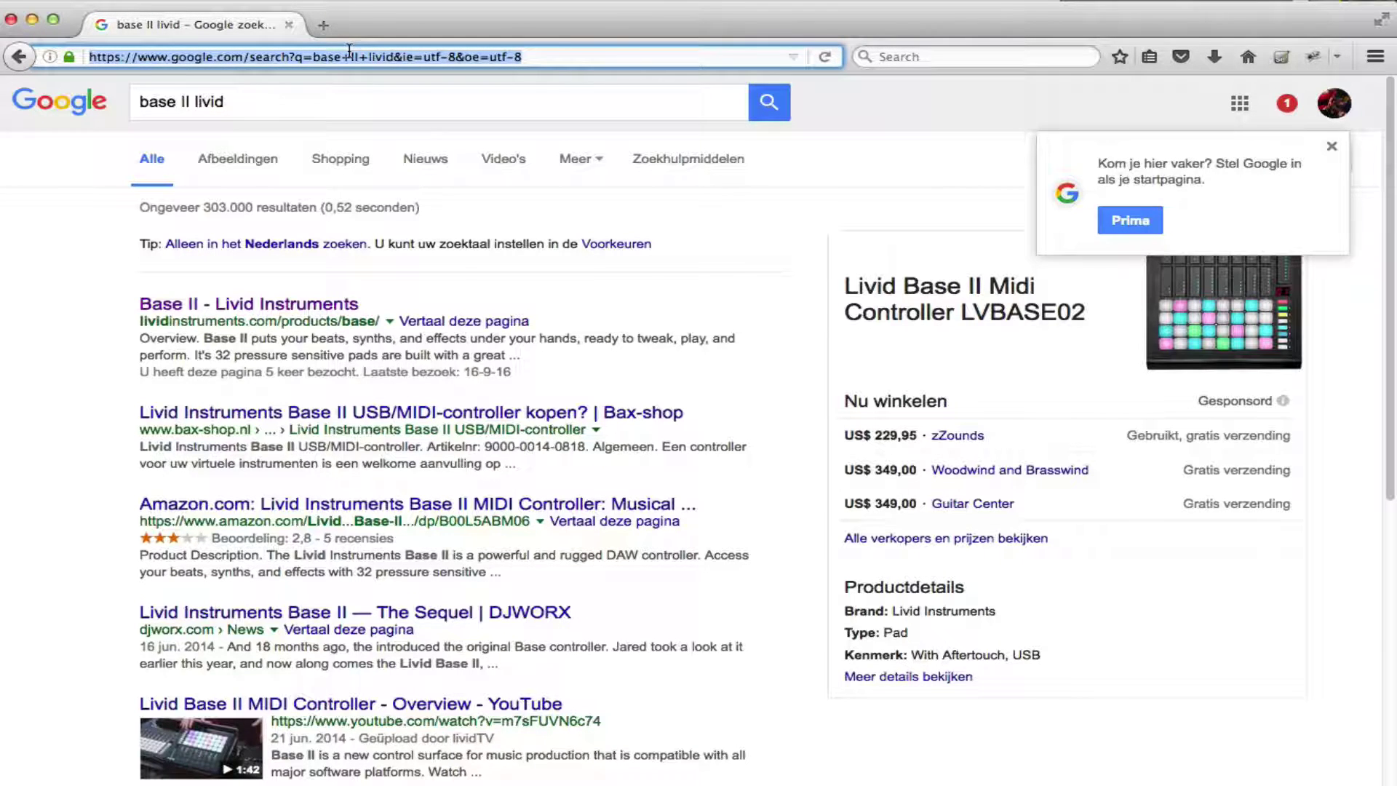
text(c)
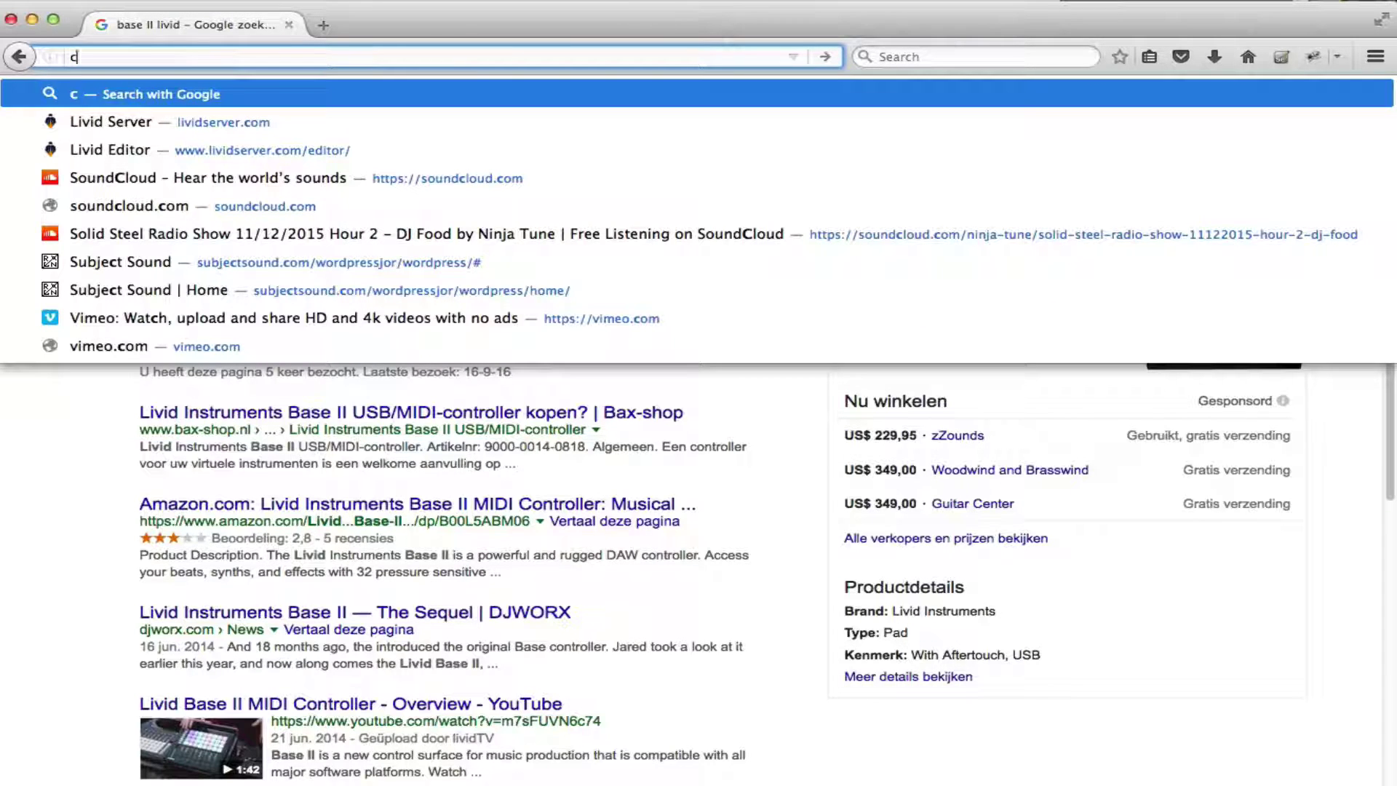
key(Down)
key(Return)
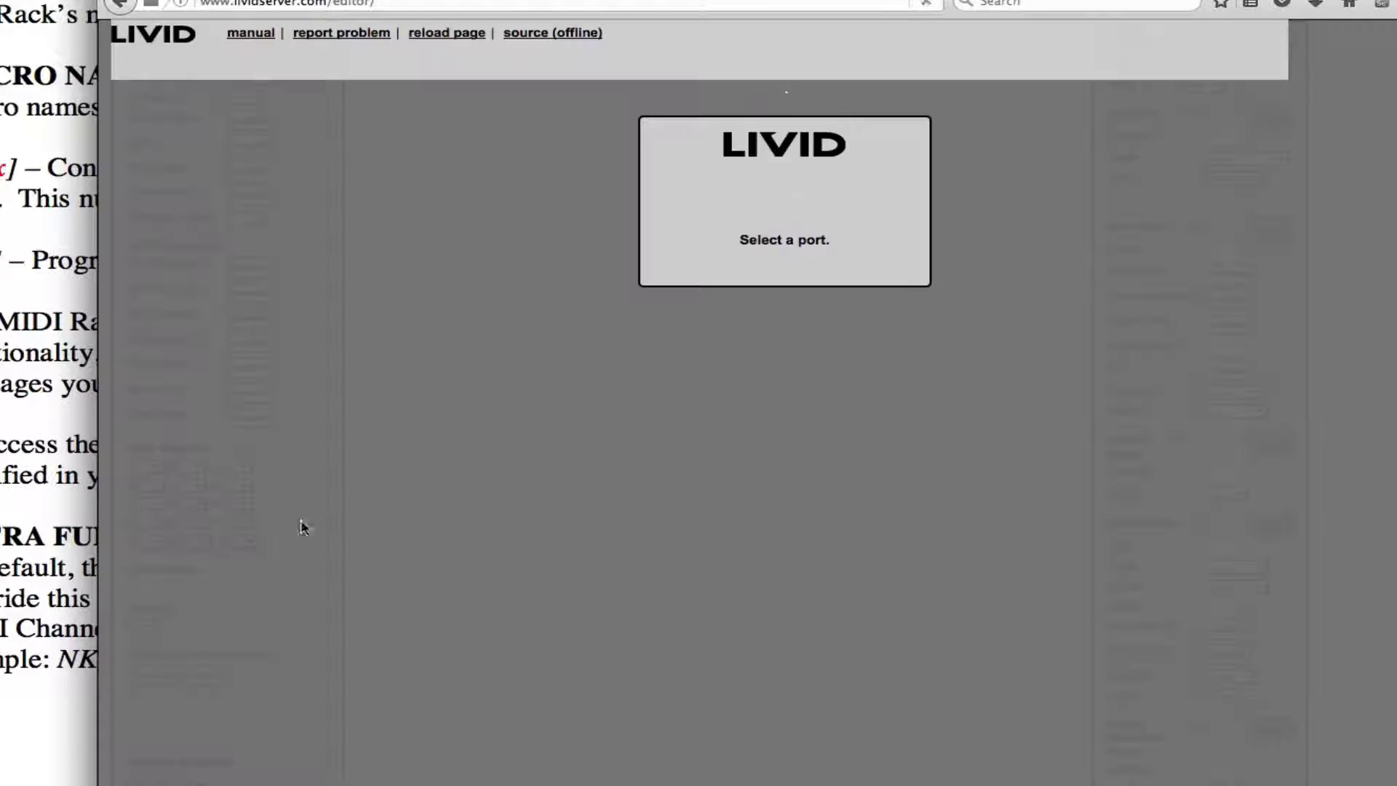
click(787, 215)
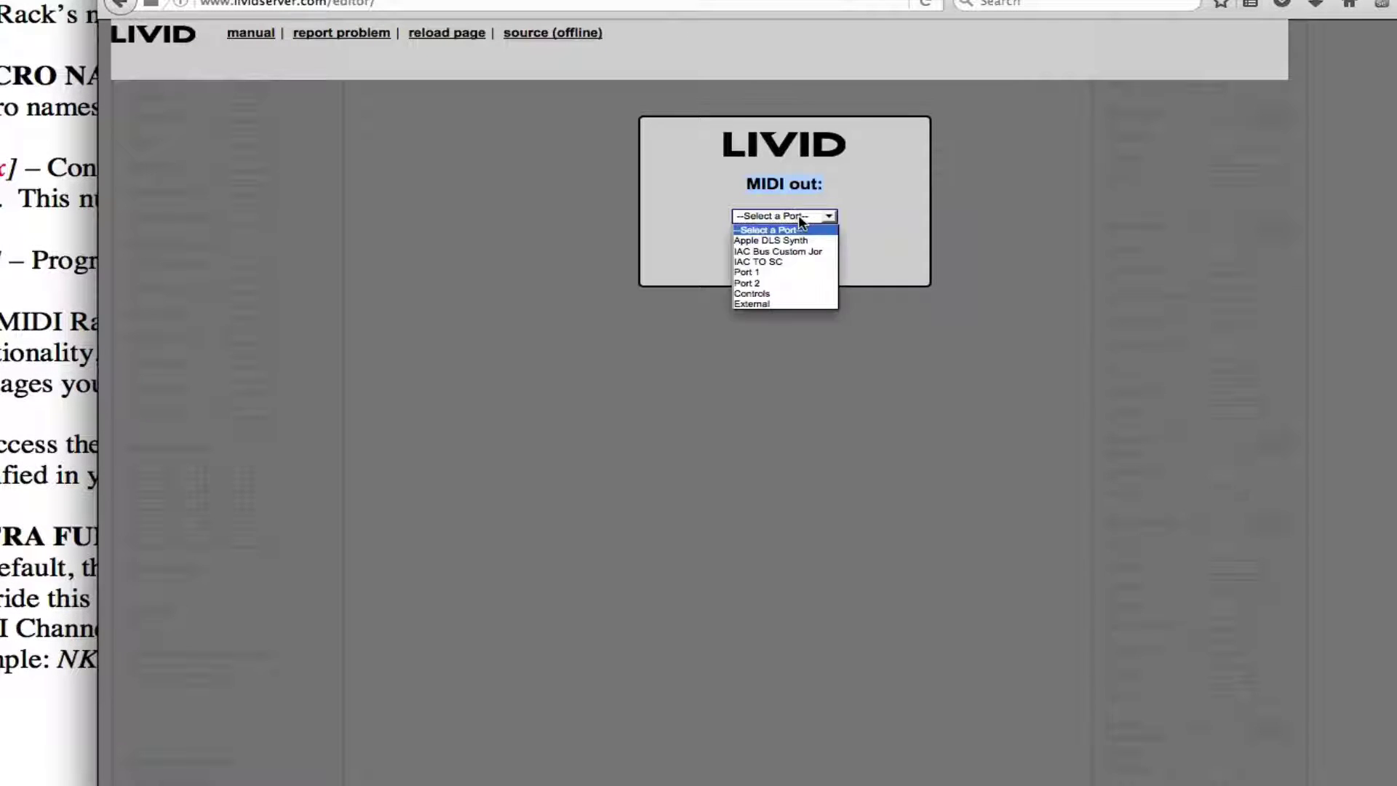
click(786, 296)
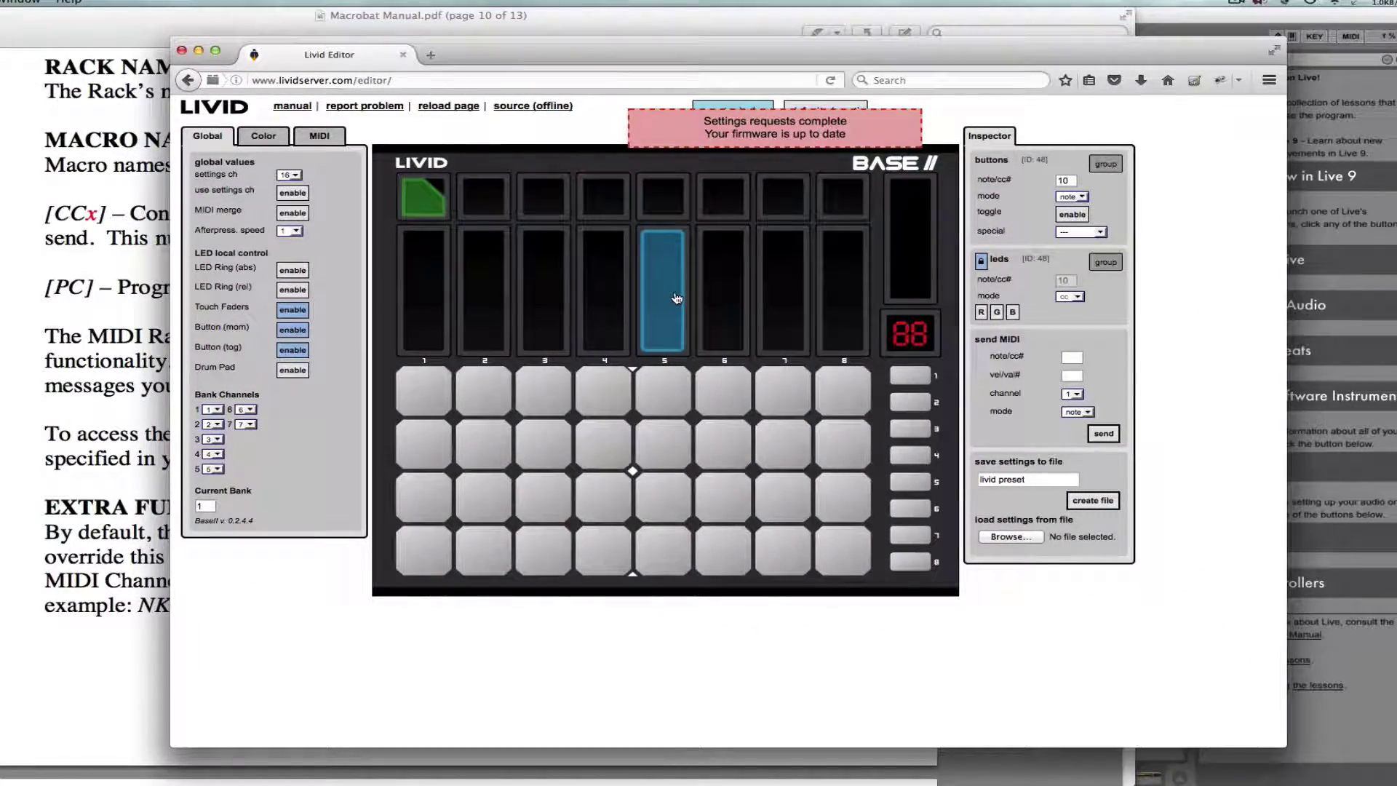
Select the sixth pad of the top row in the Livid Editor and open MIDI Monitor
click(1085, 773)
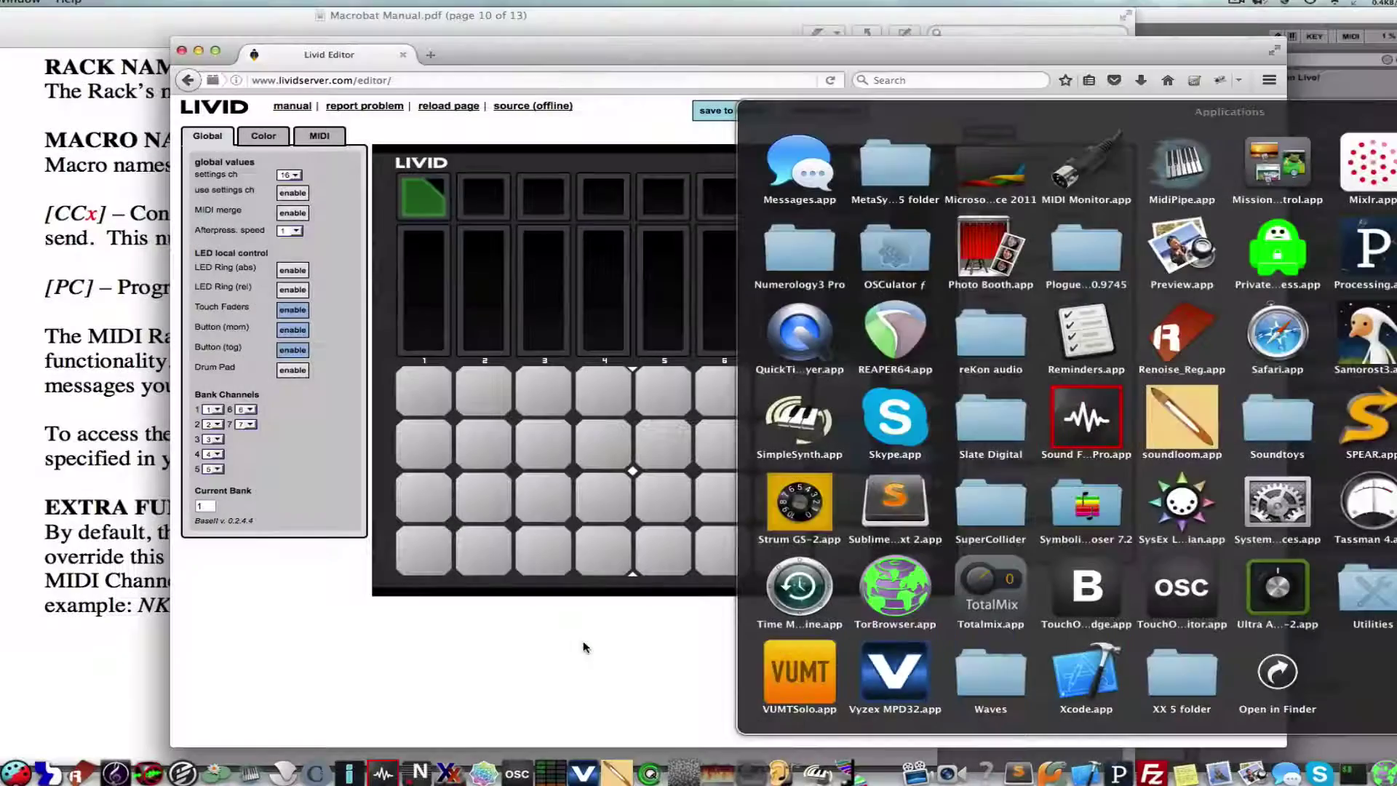
click(584, 647)
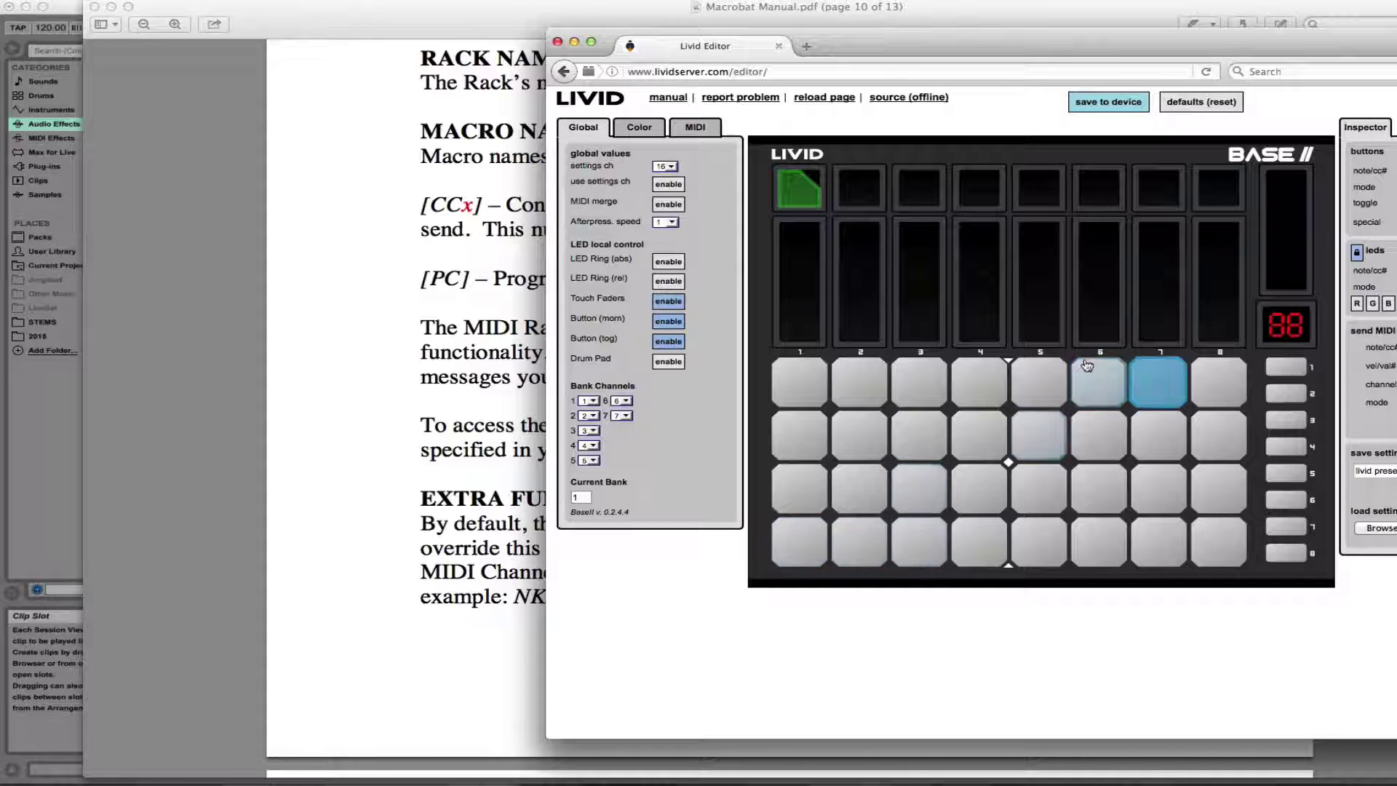
click(1100, 393)
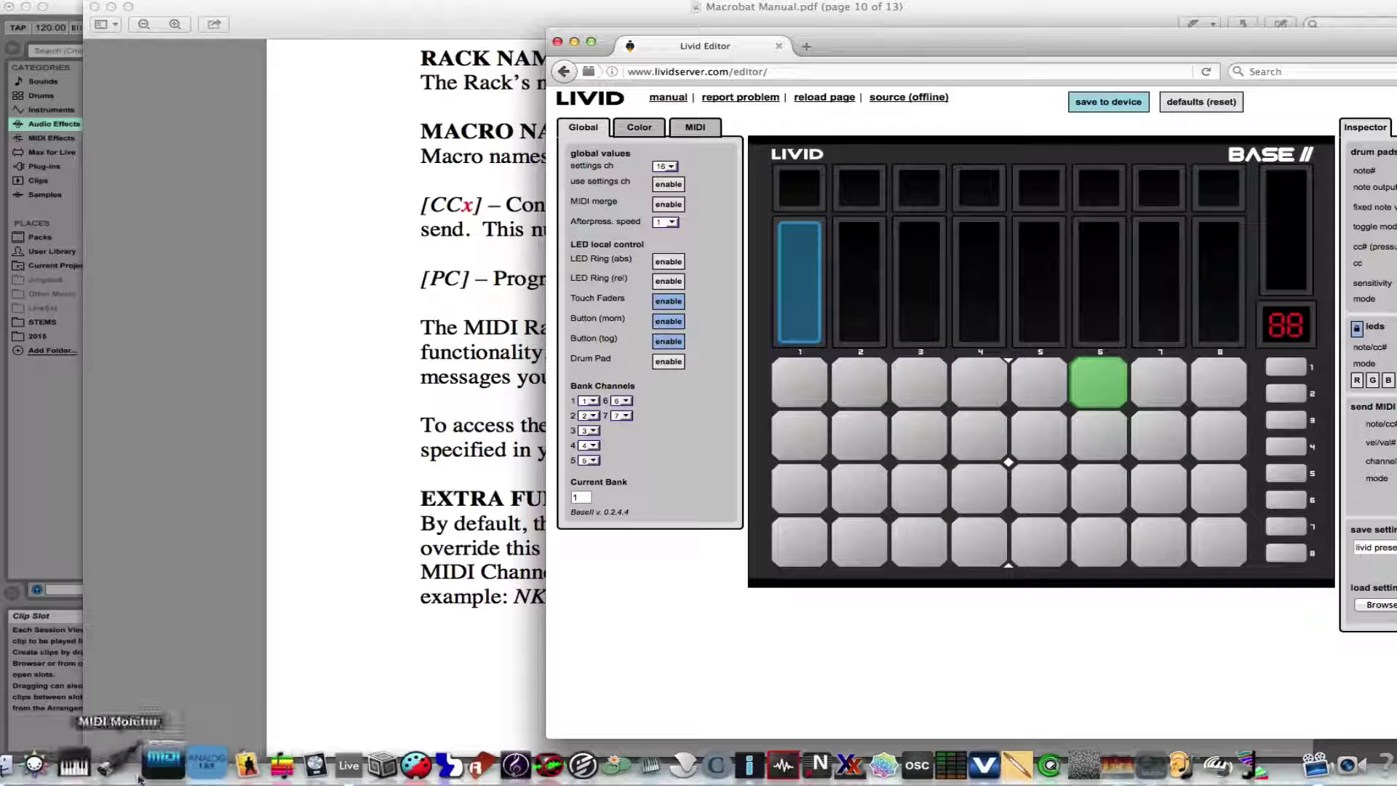
click(122, 763)
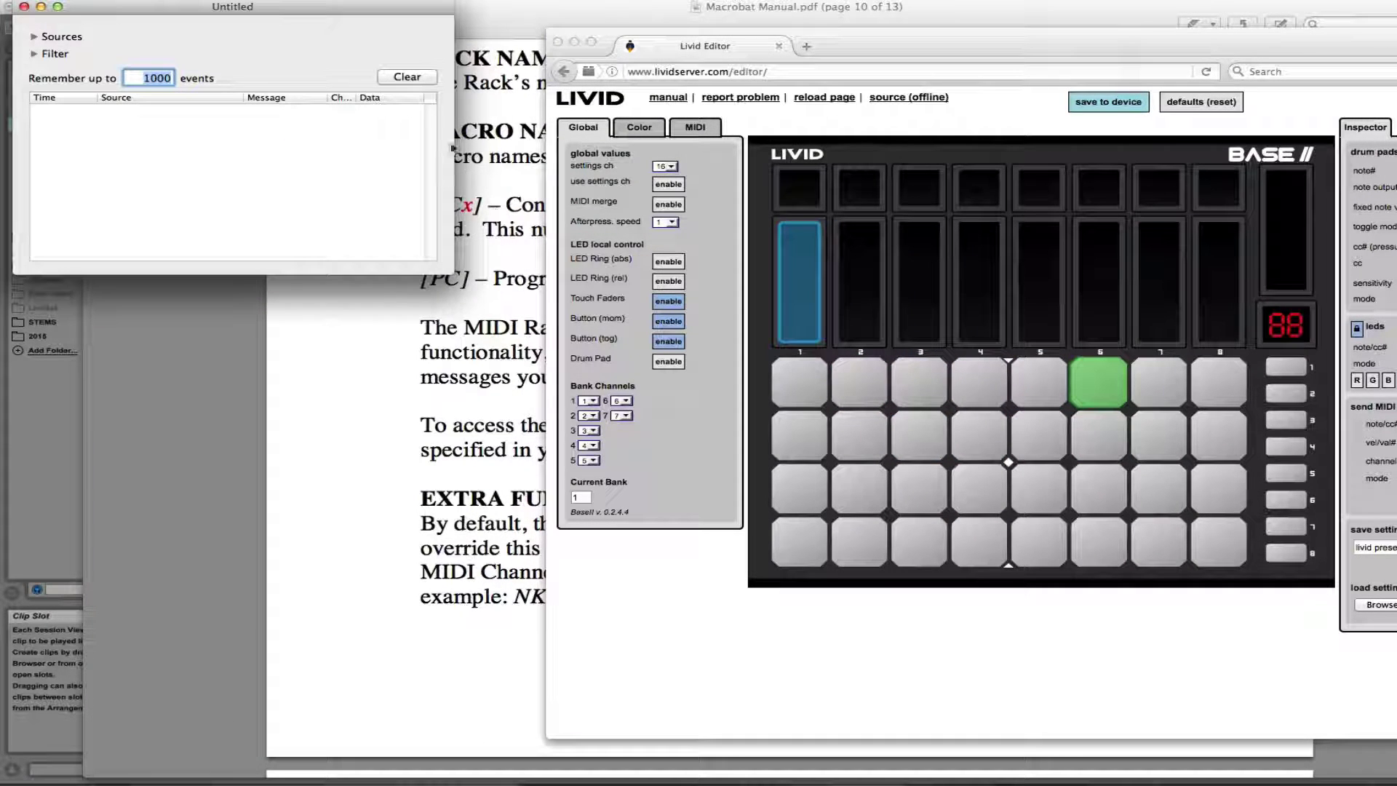
Expand MIDI Monitor's filter and sources, and limit the spying on output destinations to Controls
click(51, 54)
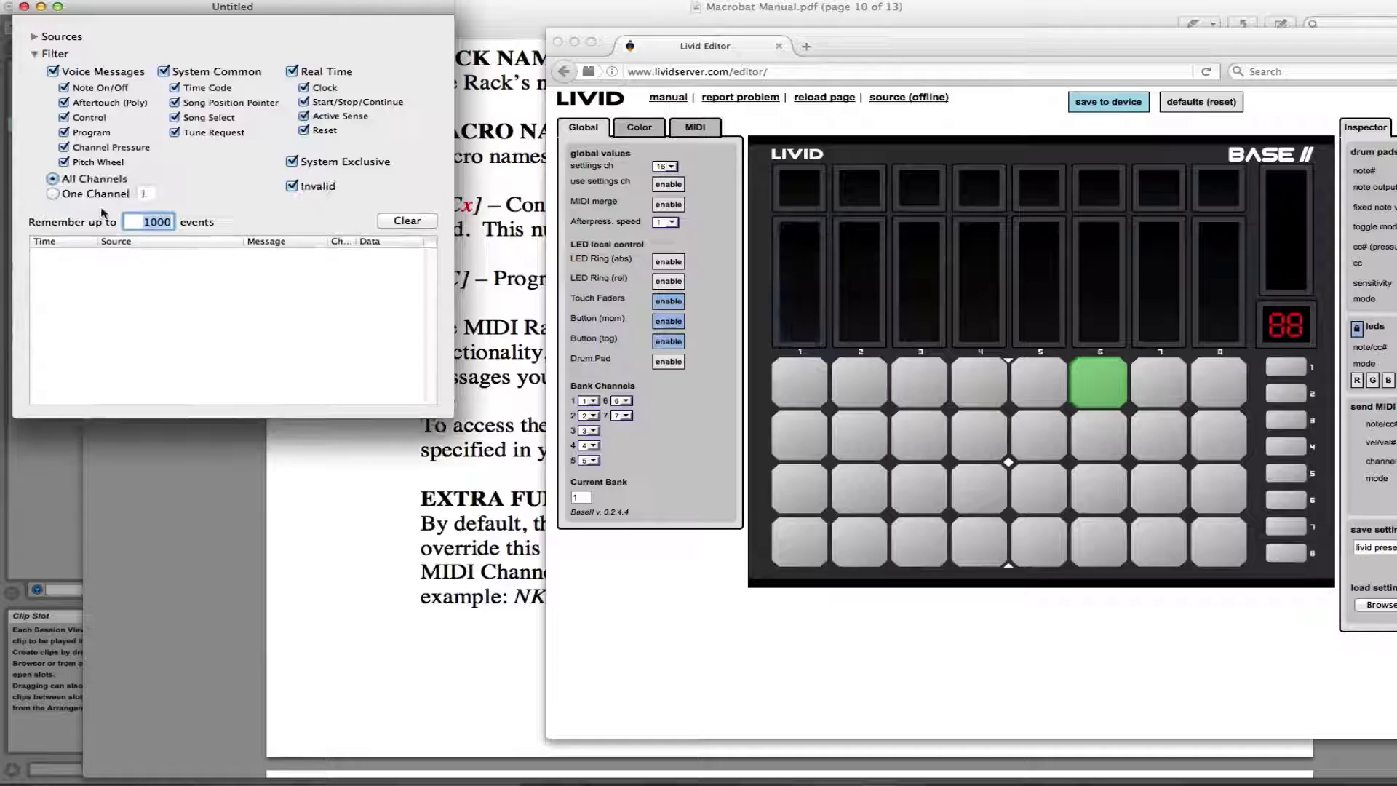
click(34, 36)
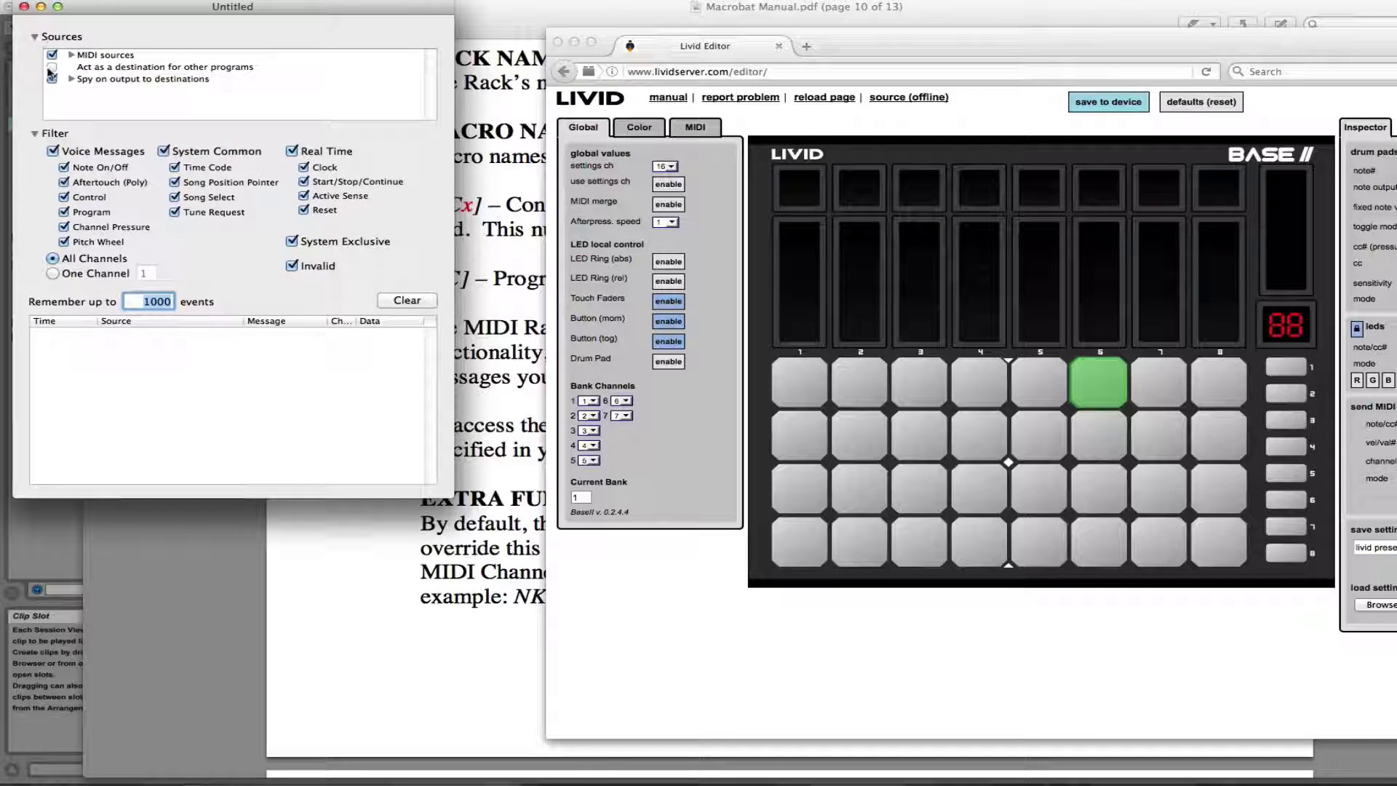
click(70, 78)
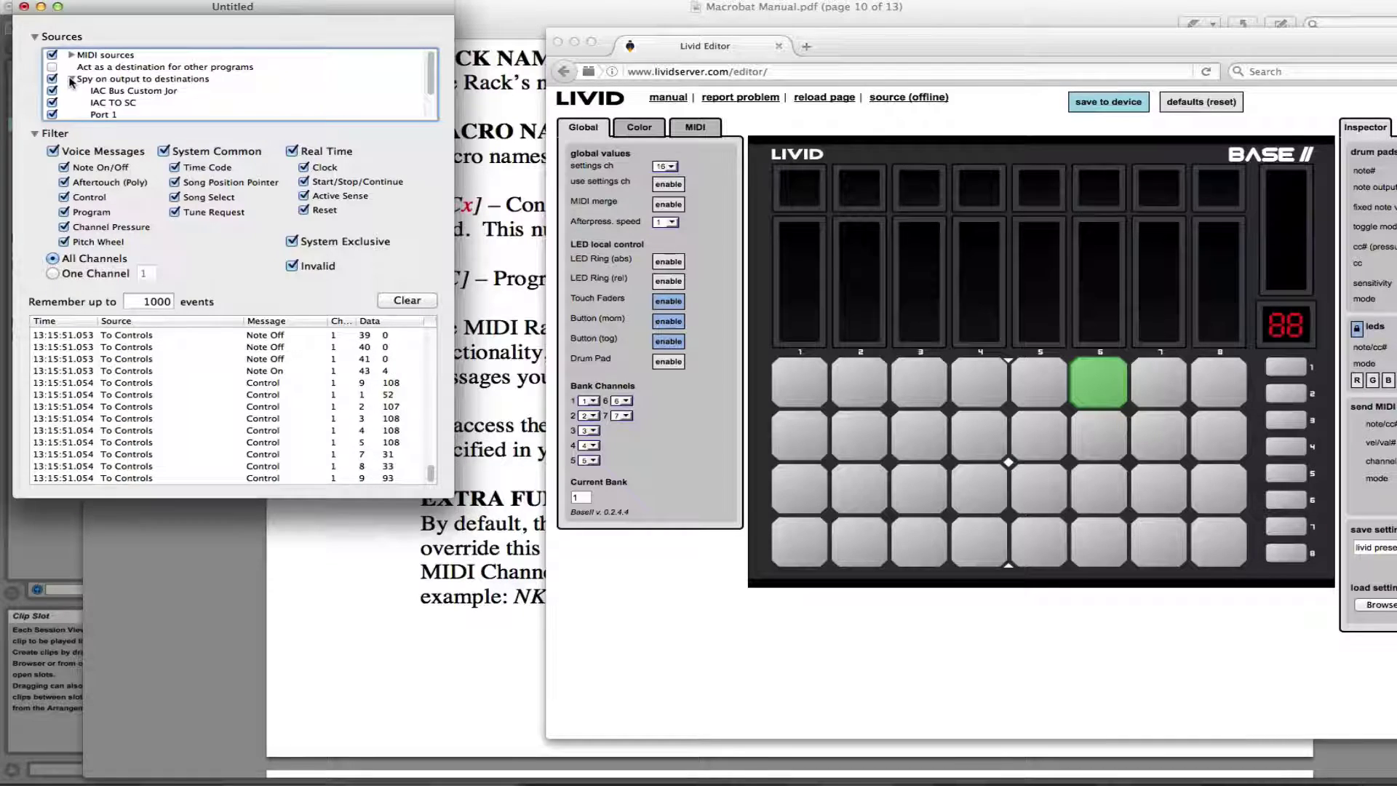
click(54, 80)
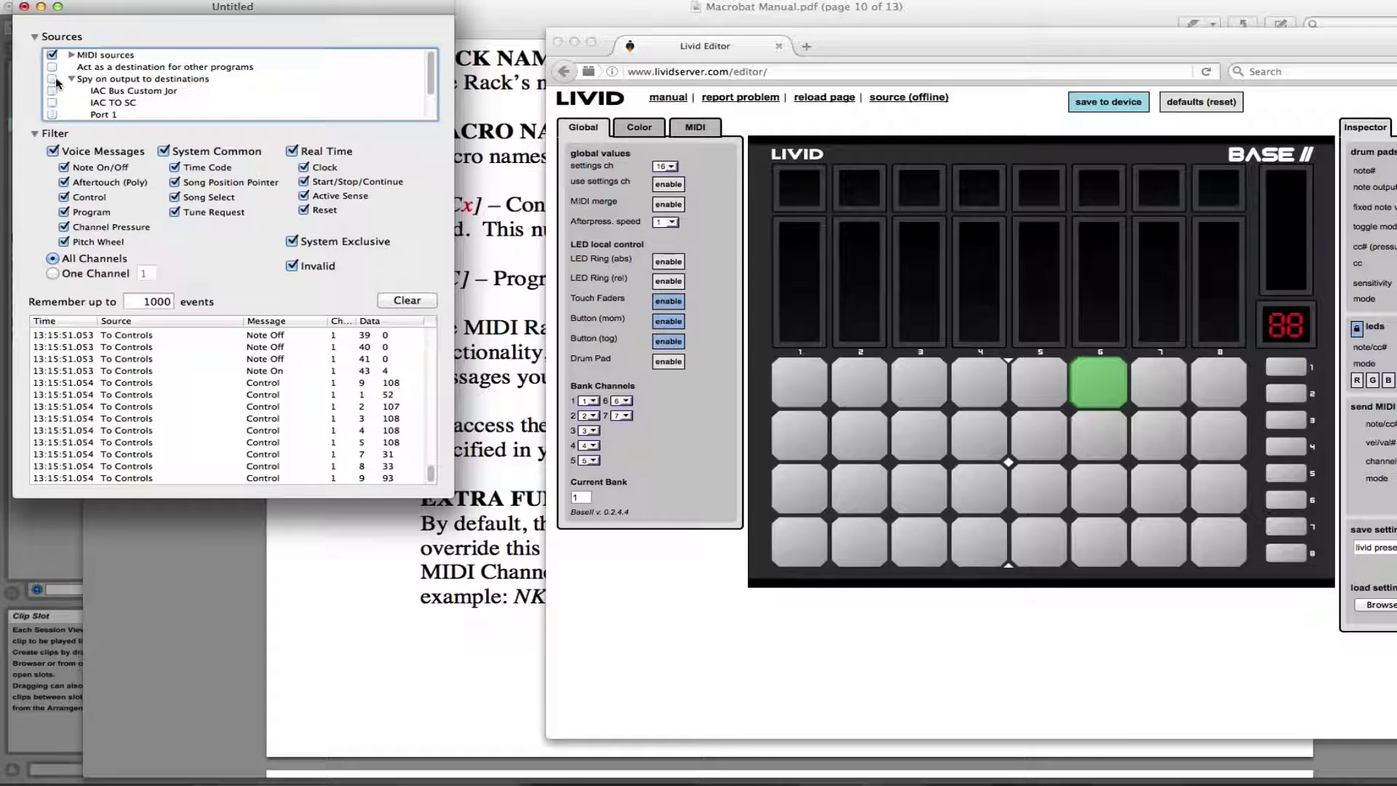
scroll(57, 84, down, 2)
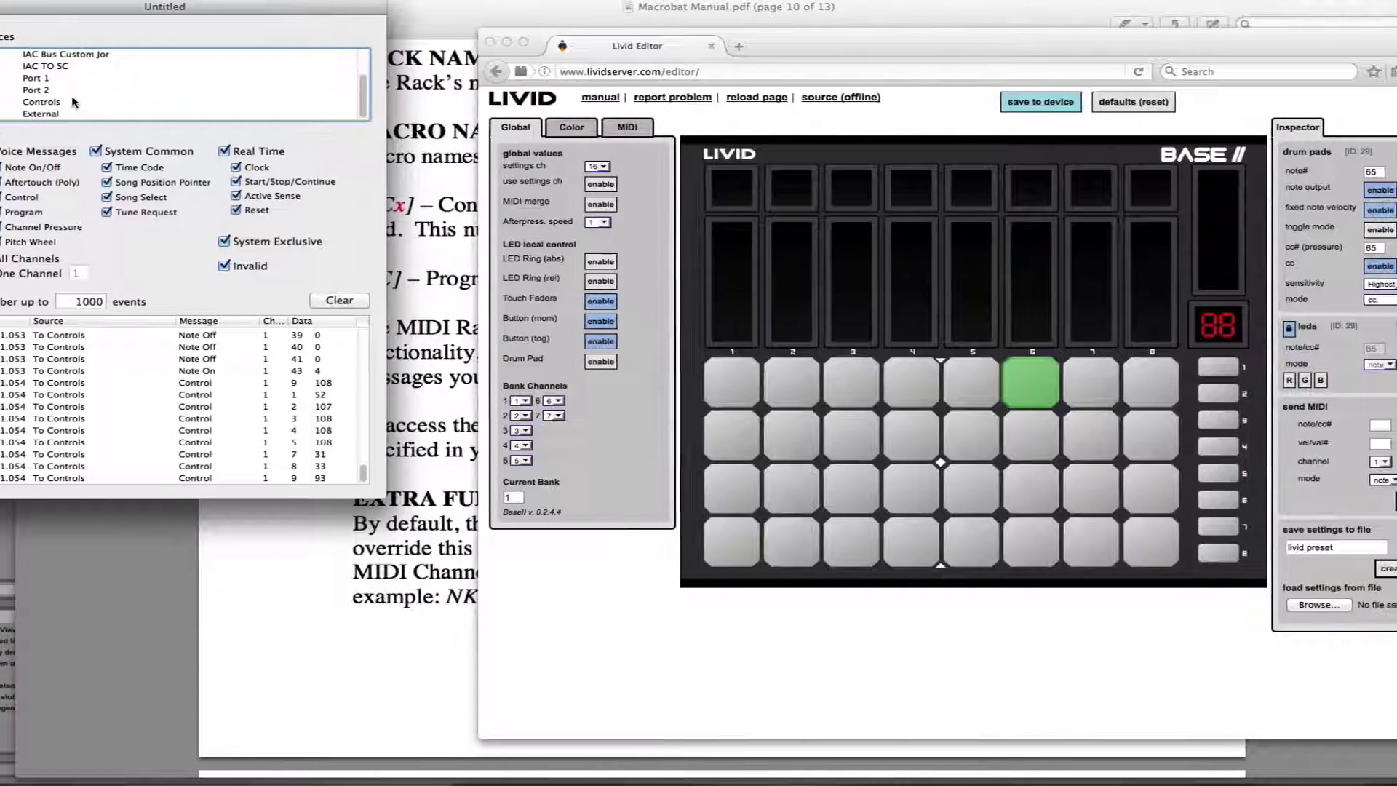
Select the seventh pad of the top row in the Livid Editor and clear MIDI Monitor's event list
click(1064, 383)
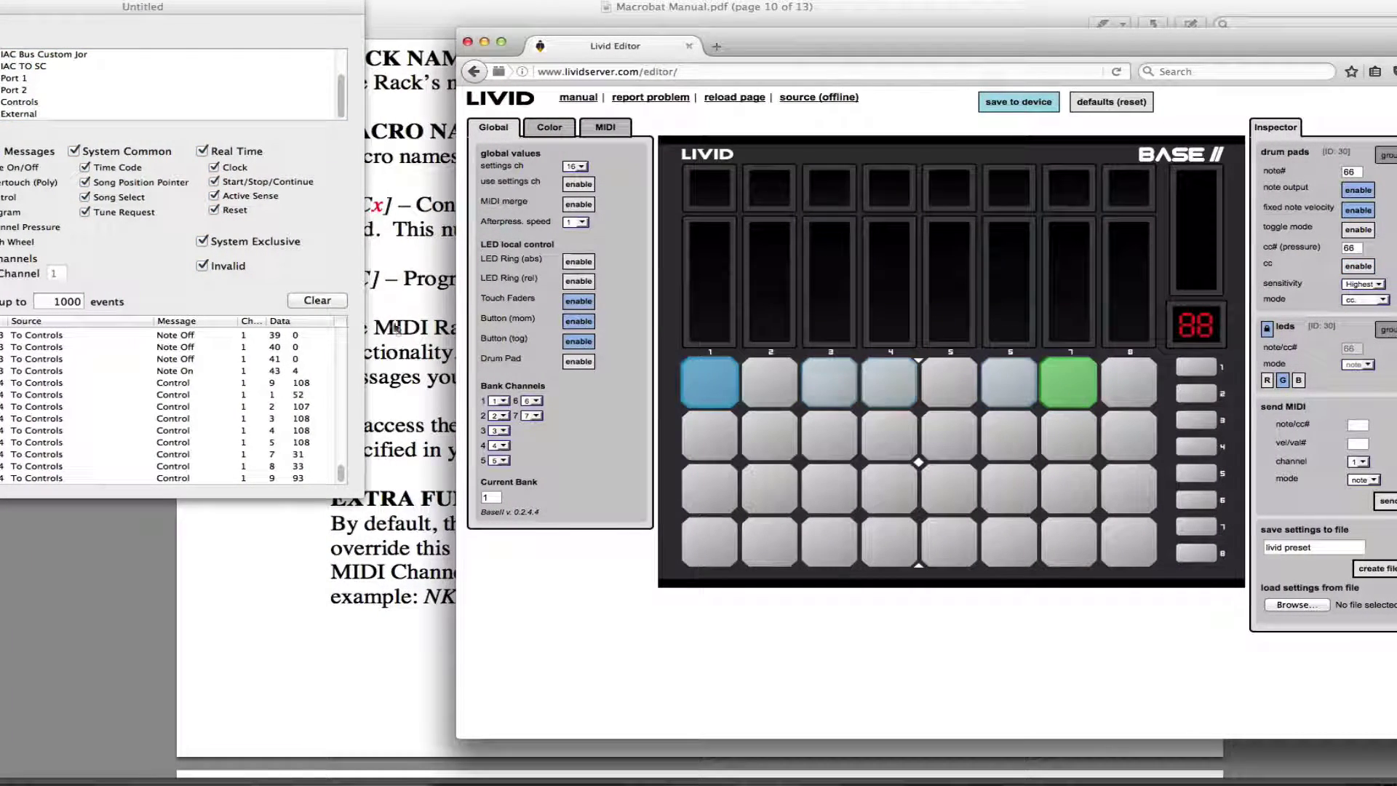
click(323, 302)
click(778, 378)
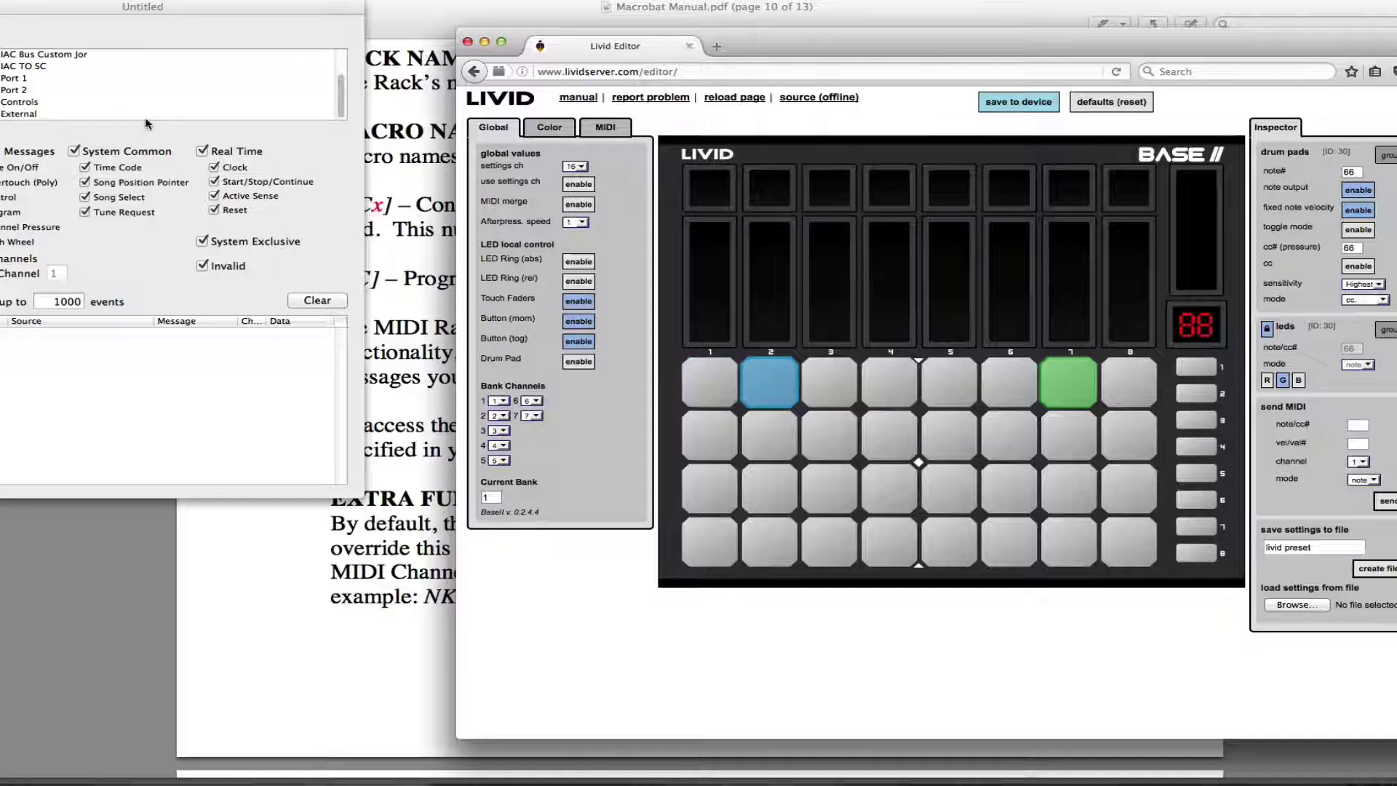
scroll(211, 109, up, 3)
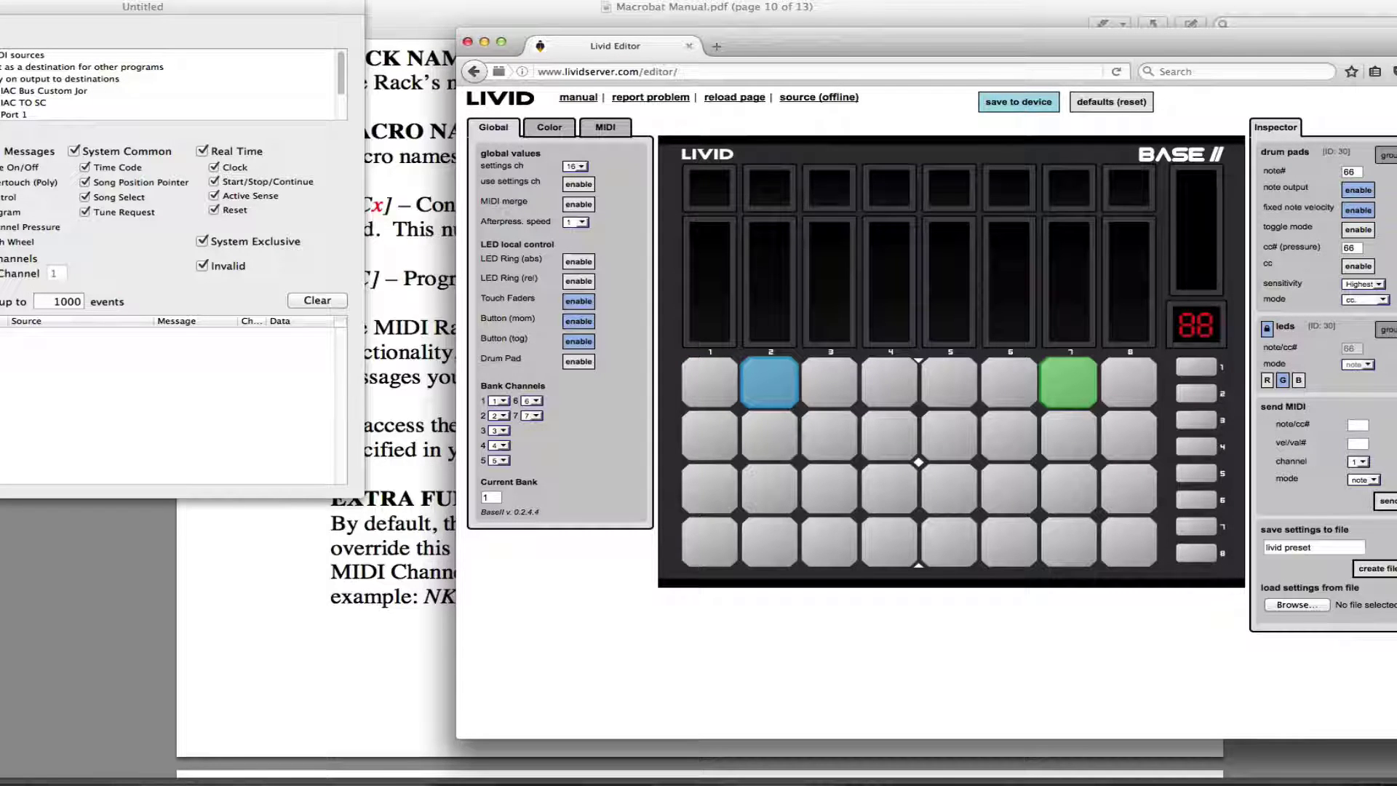
click(210, 109)
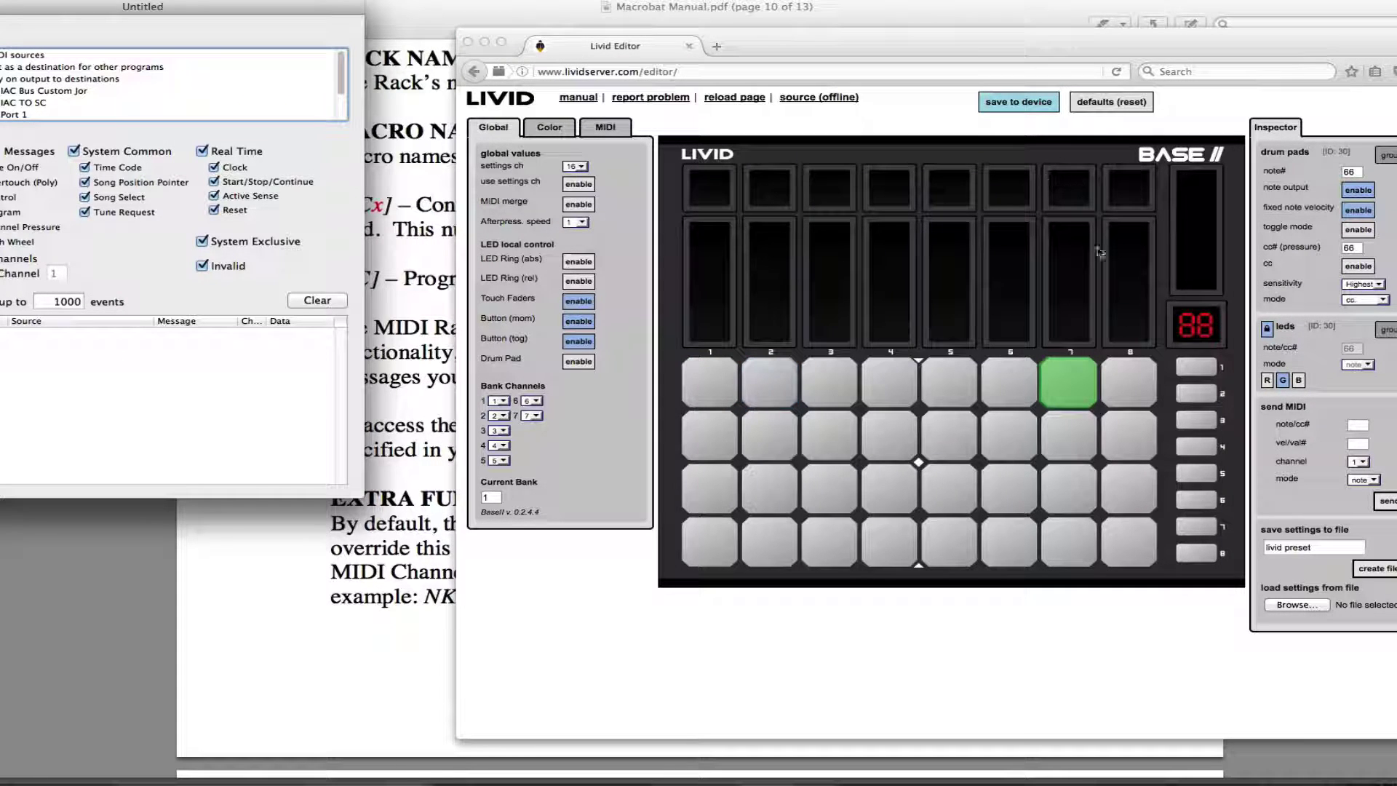
Turn off fixed note velocity for the eighth pad of the second row in the Livid Editor
click(1136, 385)
click(1126, 428)
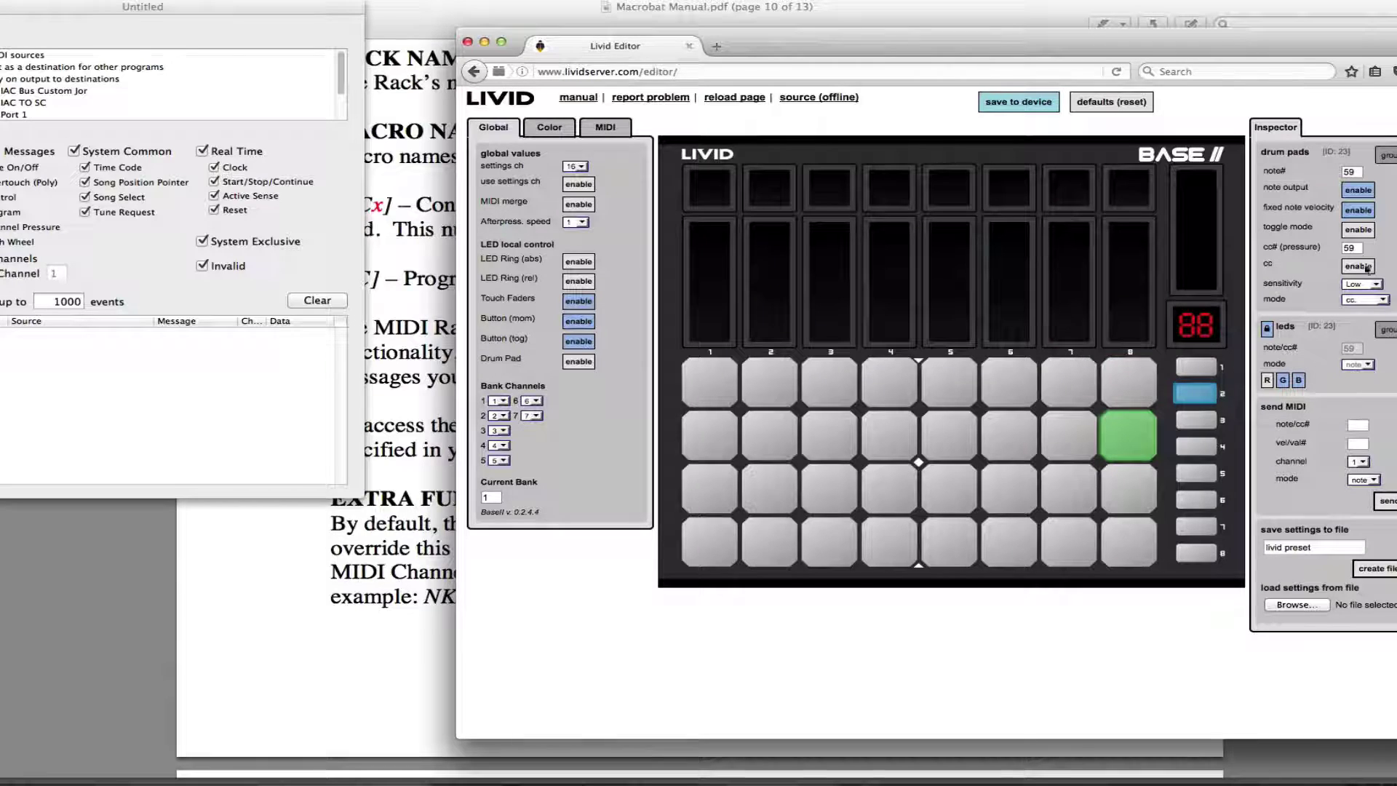
click(1368, 214)
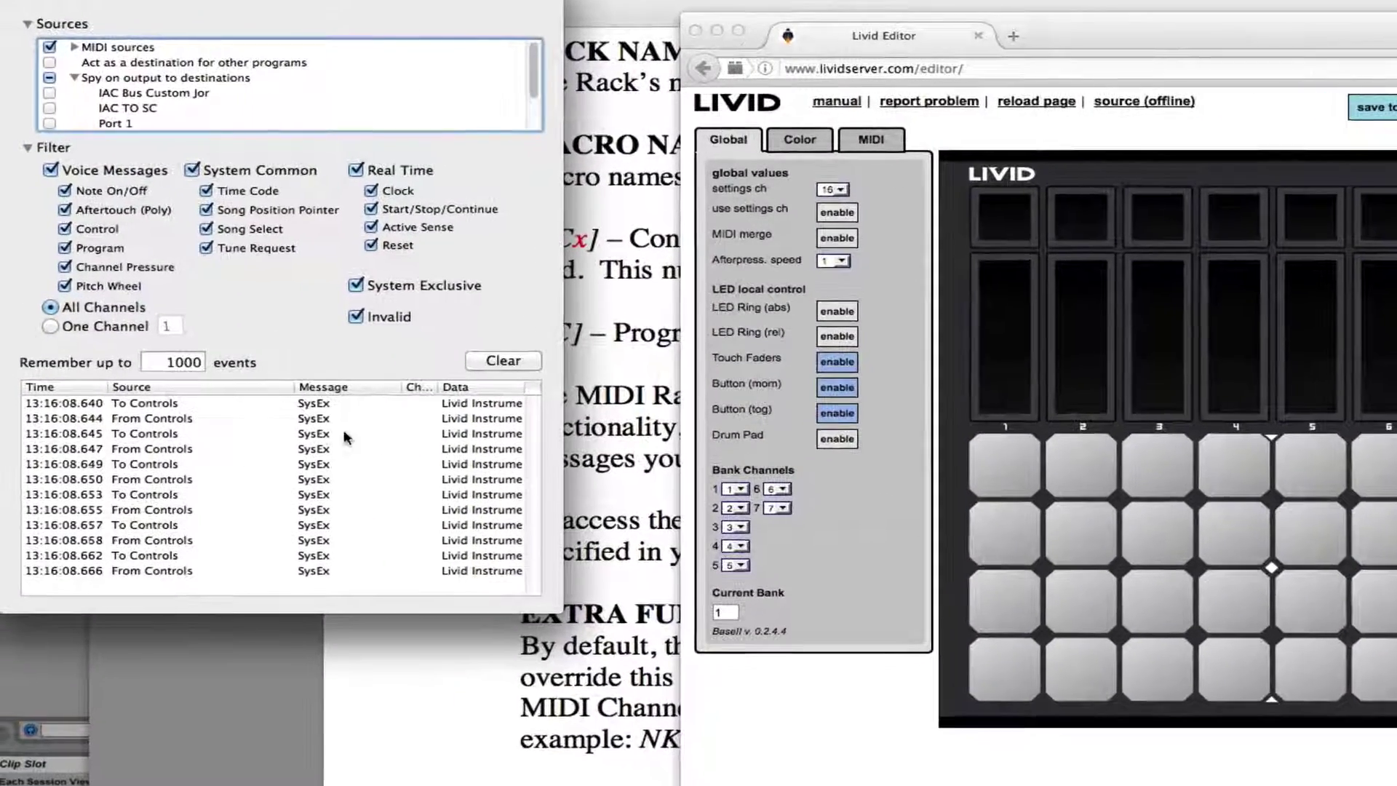
Enlarge the MIDI Monitor window and compare the captured Note On event with the first SysEx event
drag(561, 610, 660, 646)
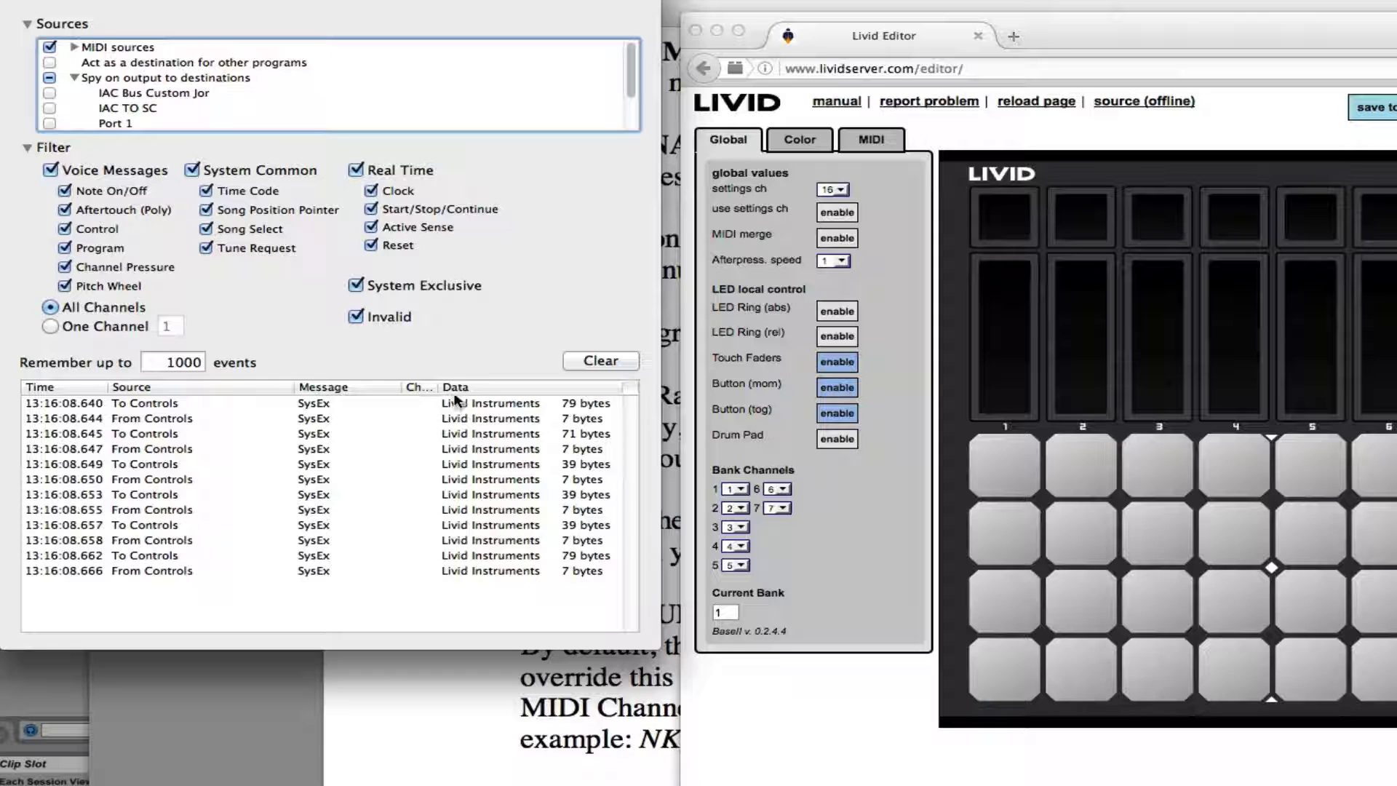
click(361, 565)
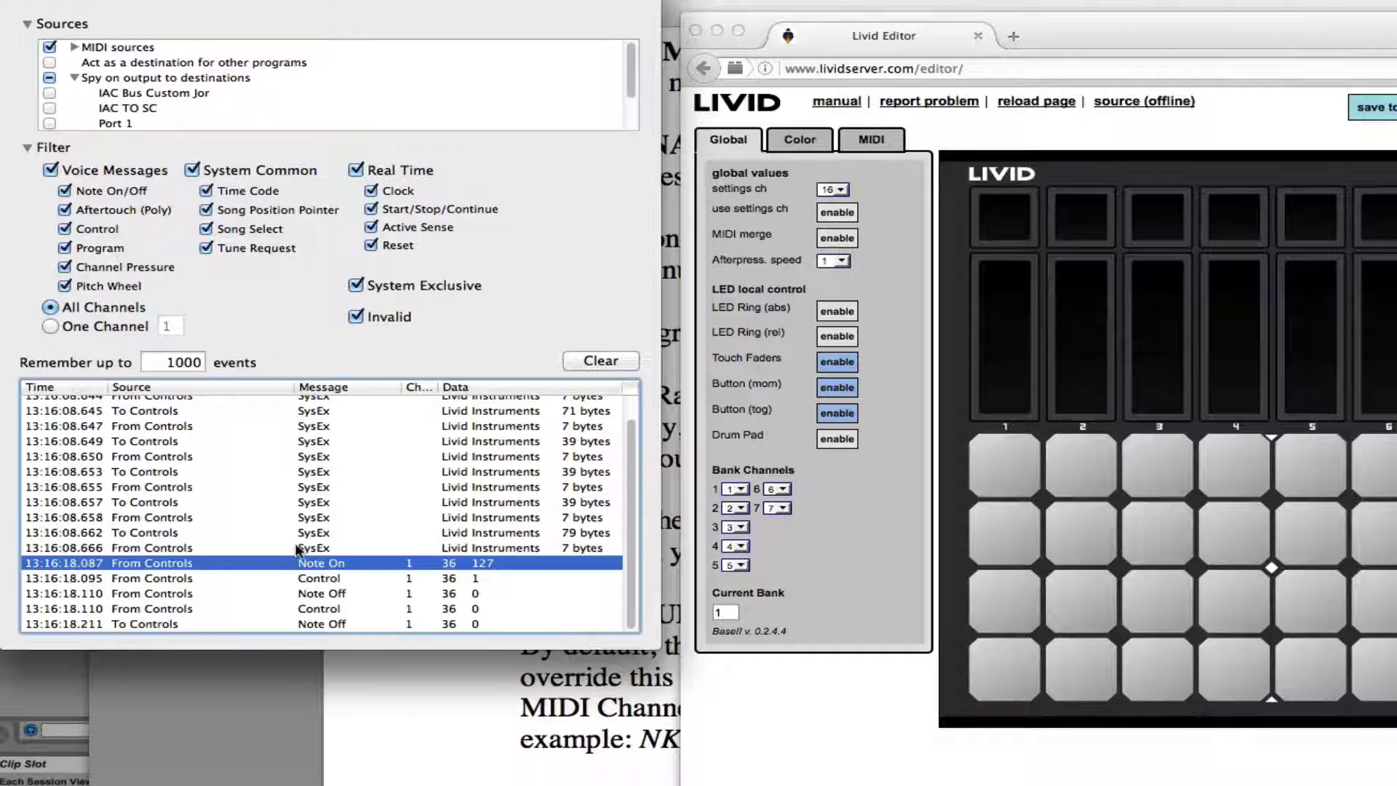
scroll(371, 600, up, 1)
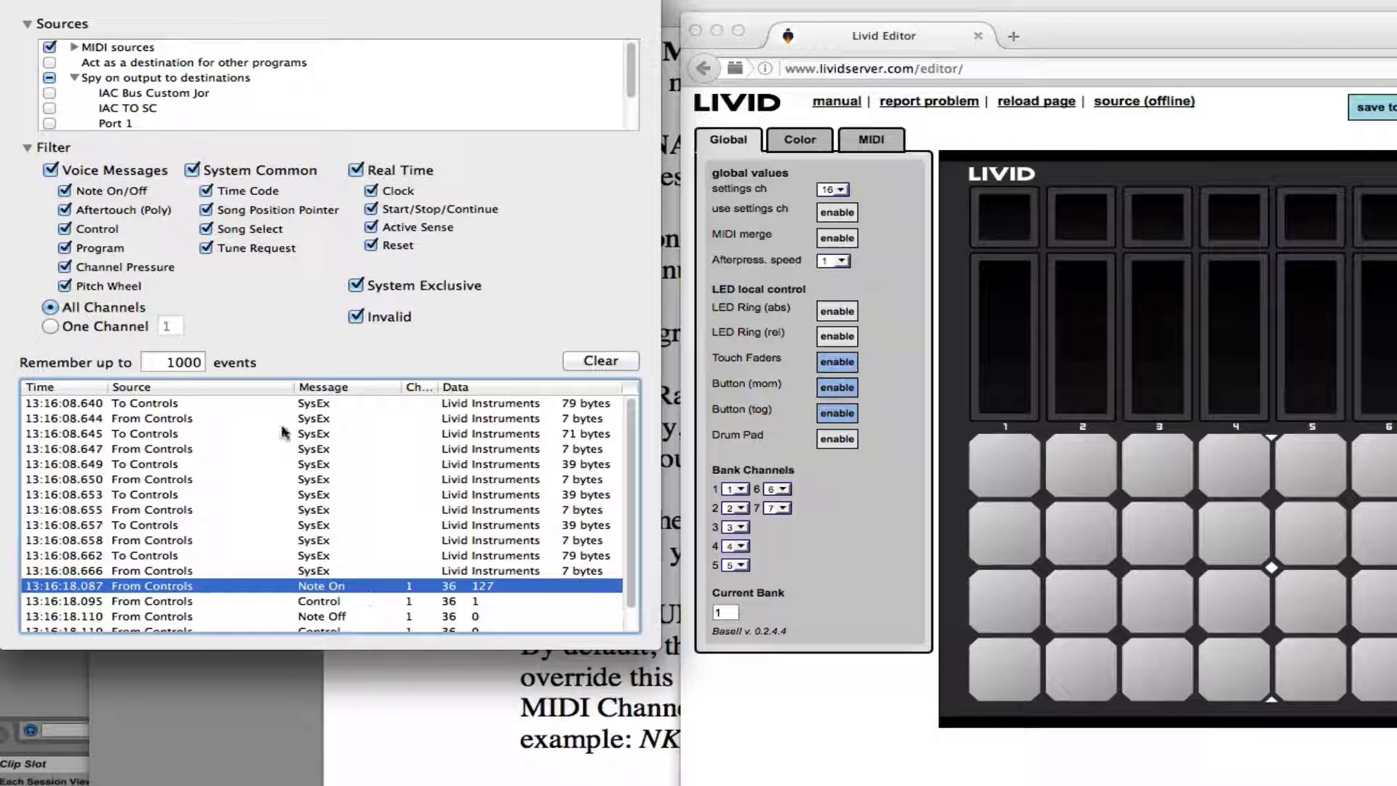
click(327, 406)
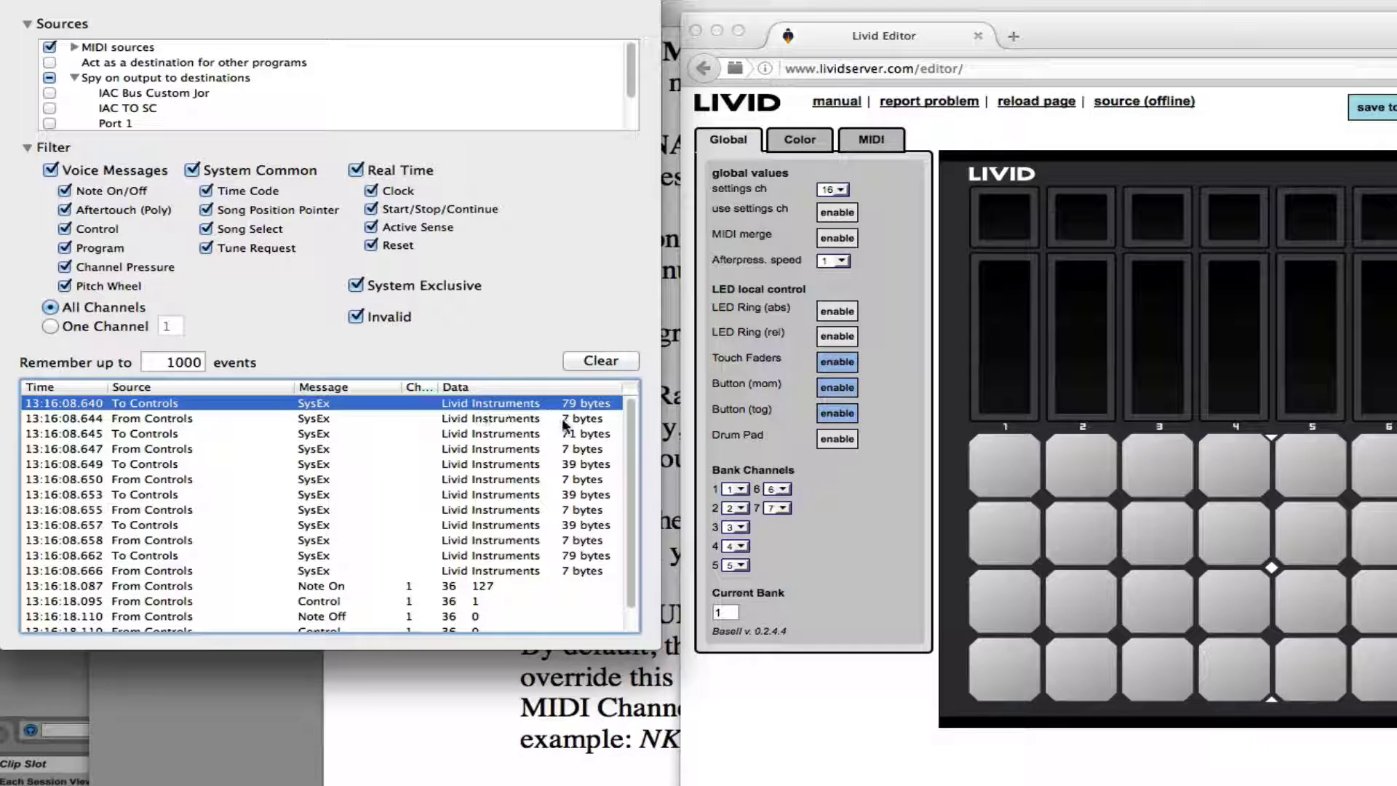
Open the data of the first 79-byte Livid Instruments SysEx message and highlight its first row of bytes
double_click(615, 409)
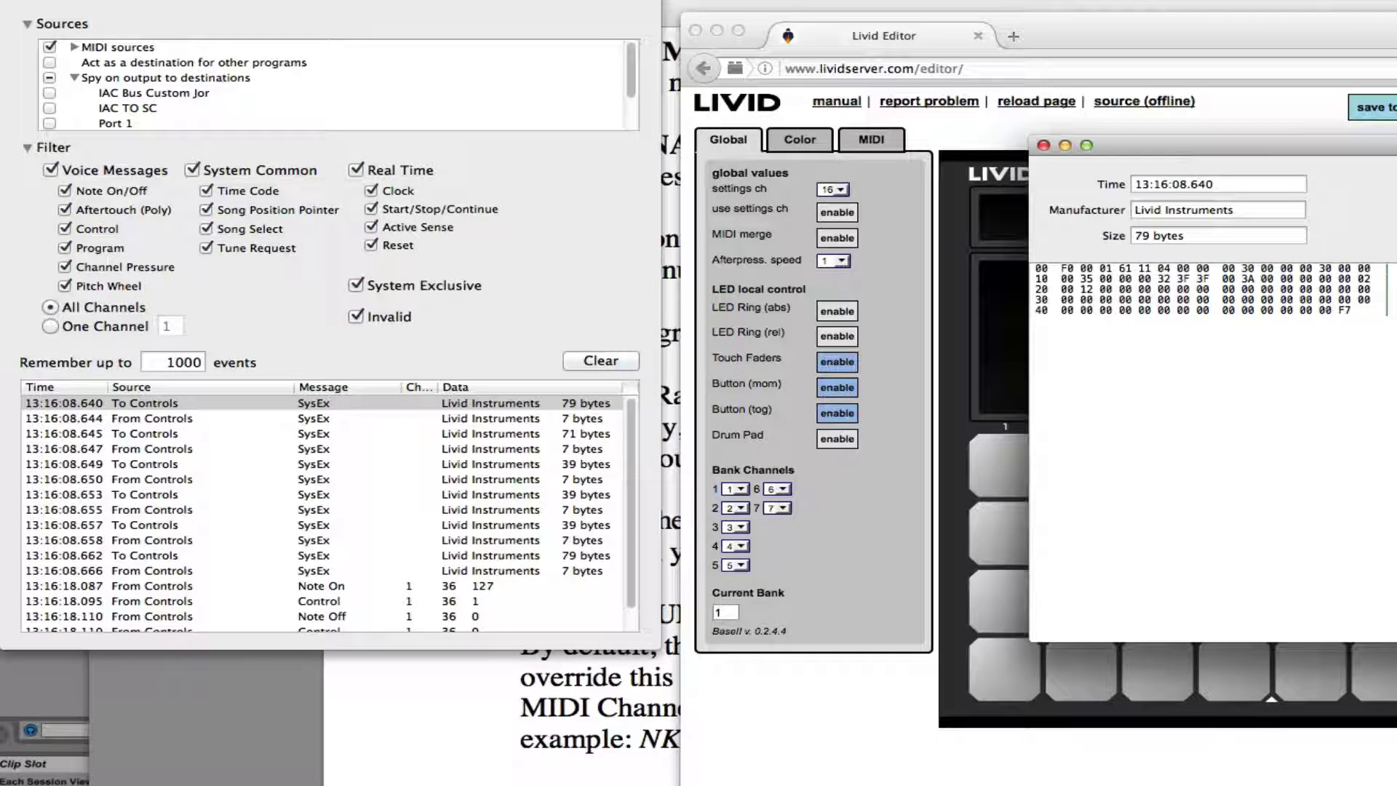
key(super+a)
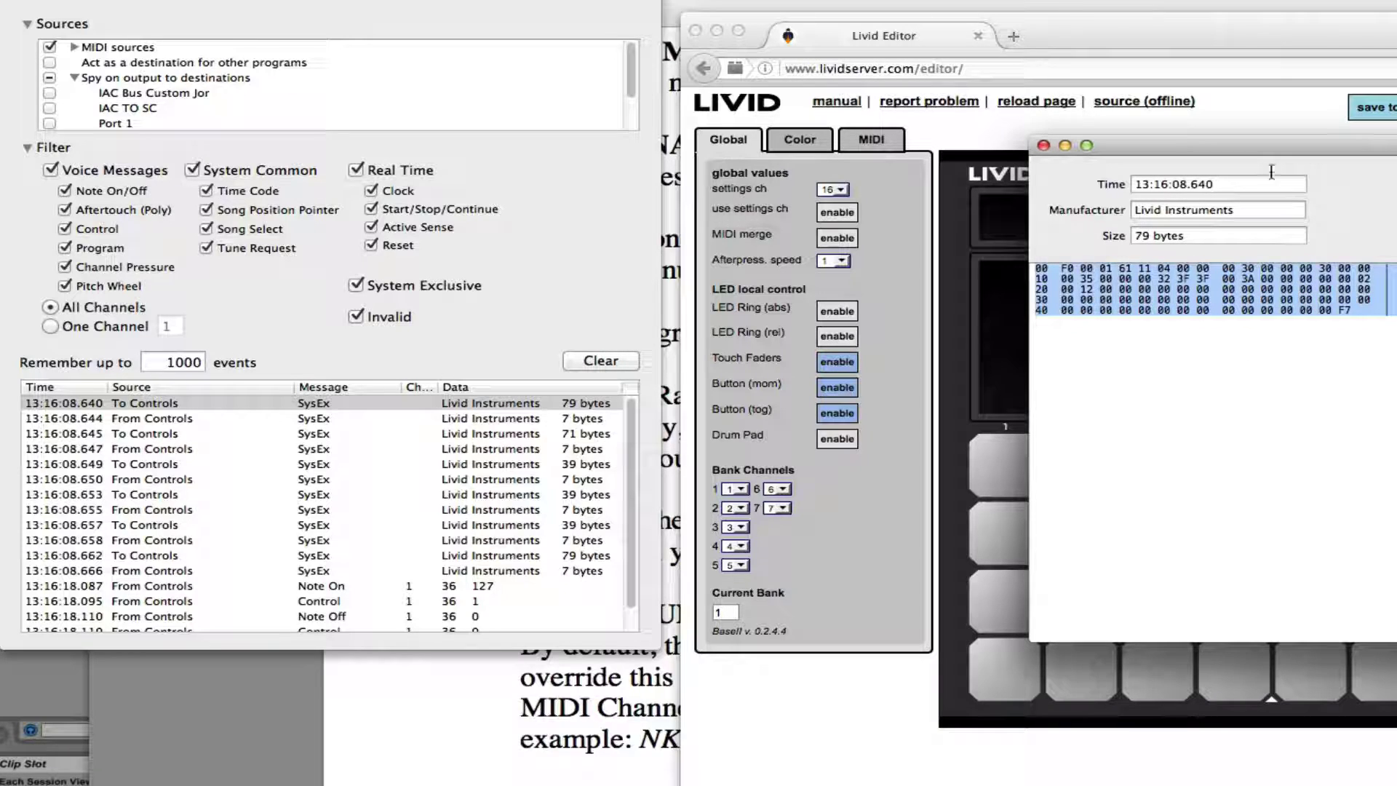
click(1381, 347)
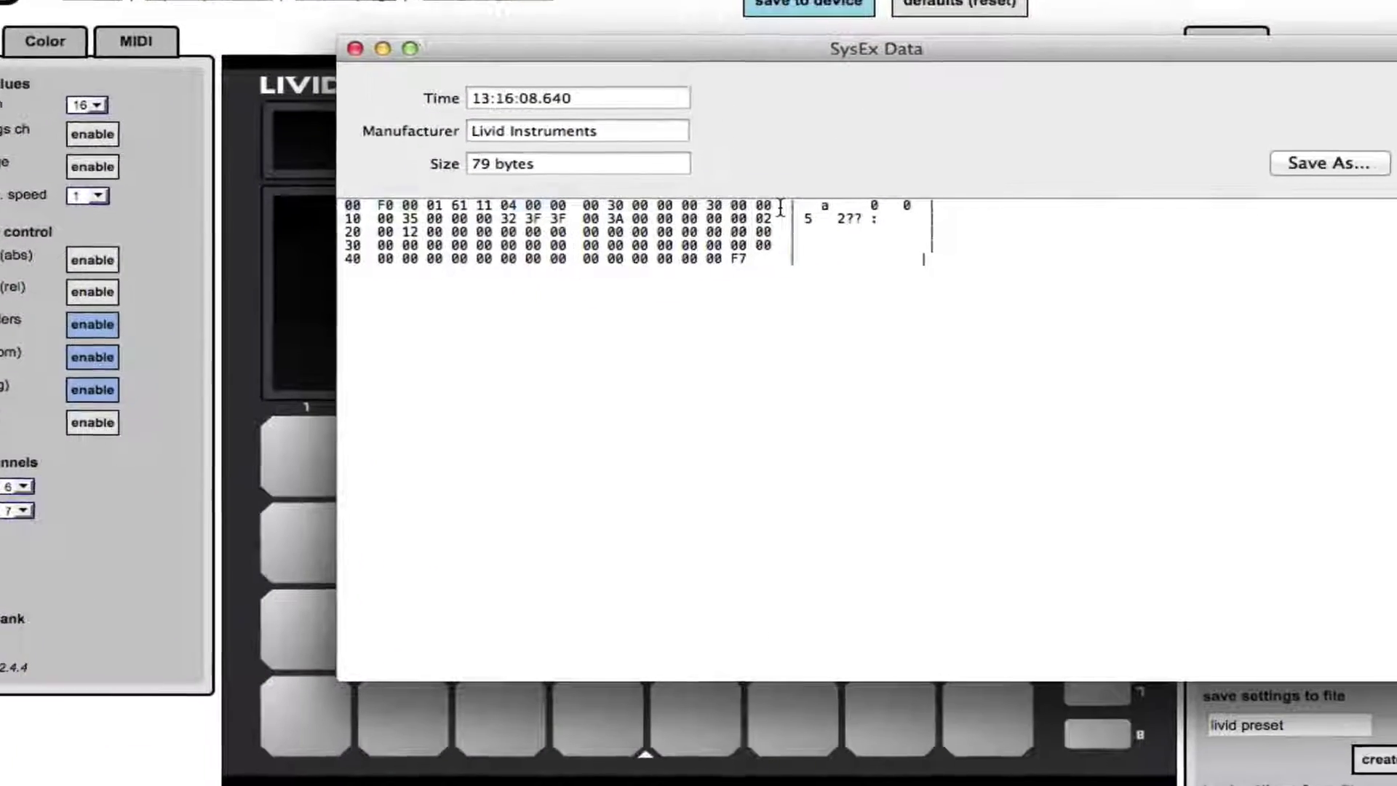
drag(780, 208, 346, 145)
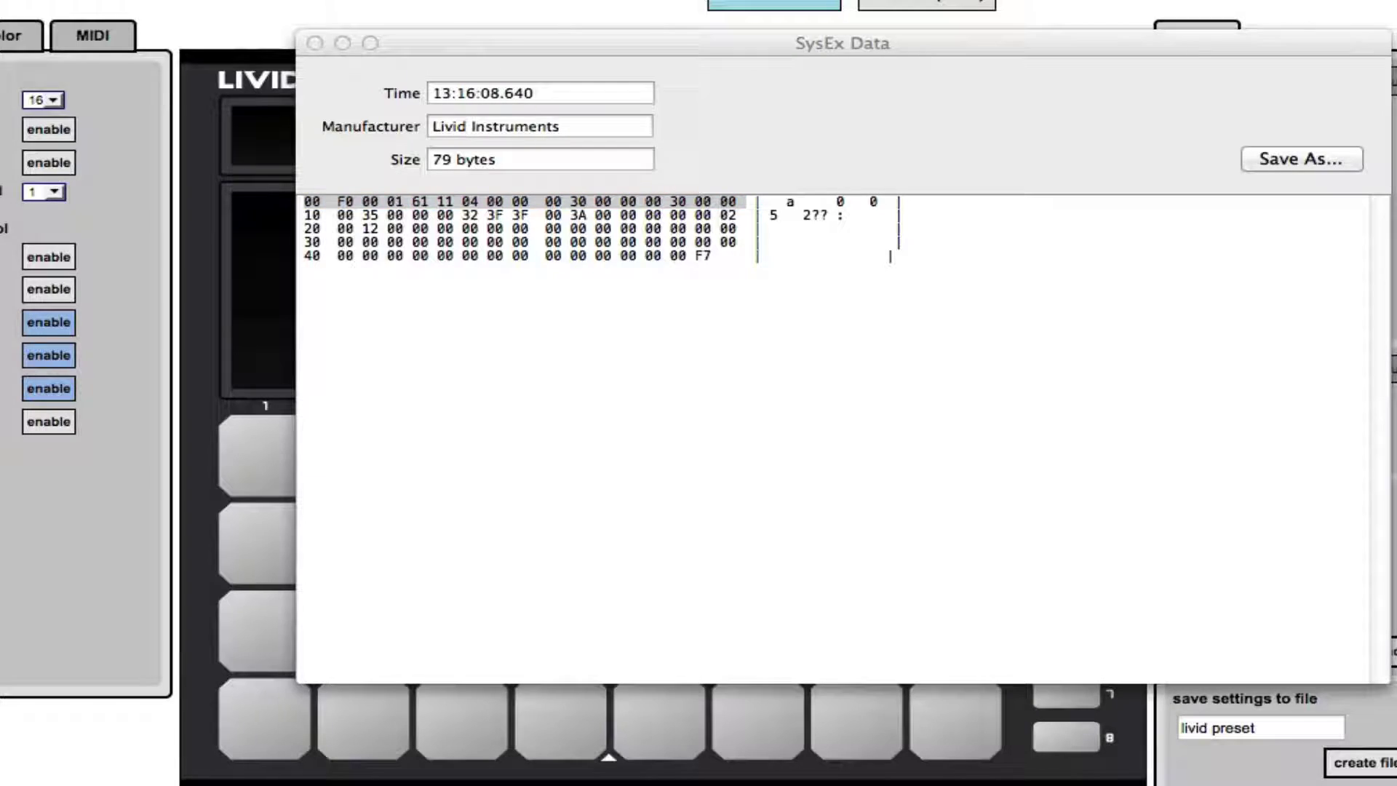
Move the SysEx Data and Livid Editor windows aside, and switch to Analog Lab to load the Evolving Keys2 and Ambient Padolesque presets
drag(1033, 51, 1264, 393)
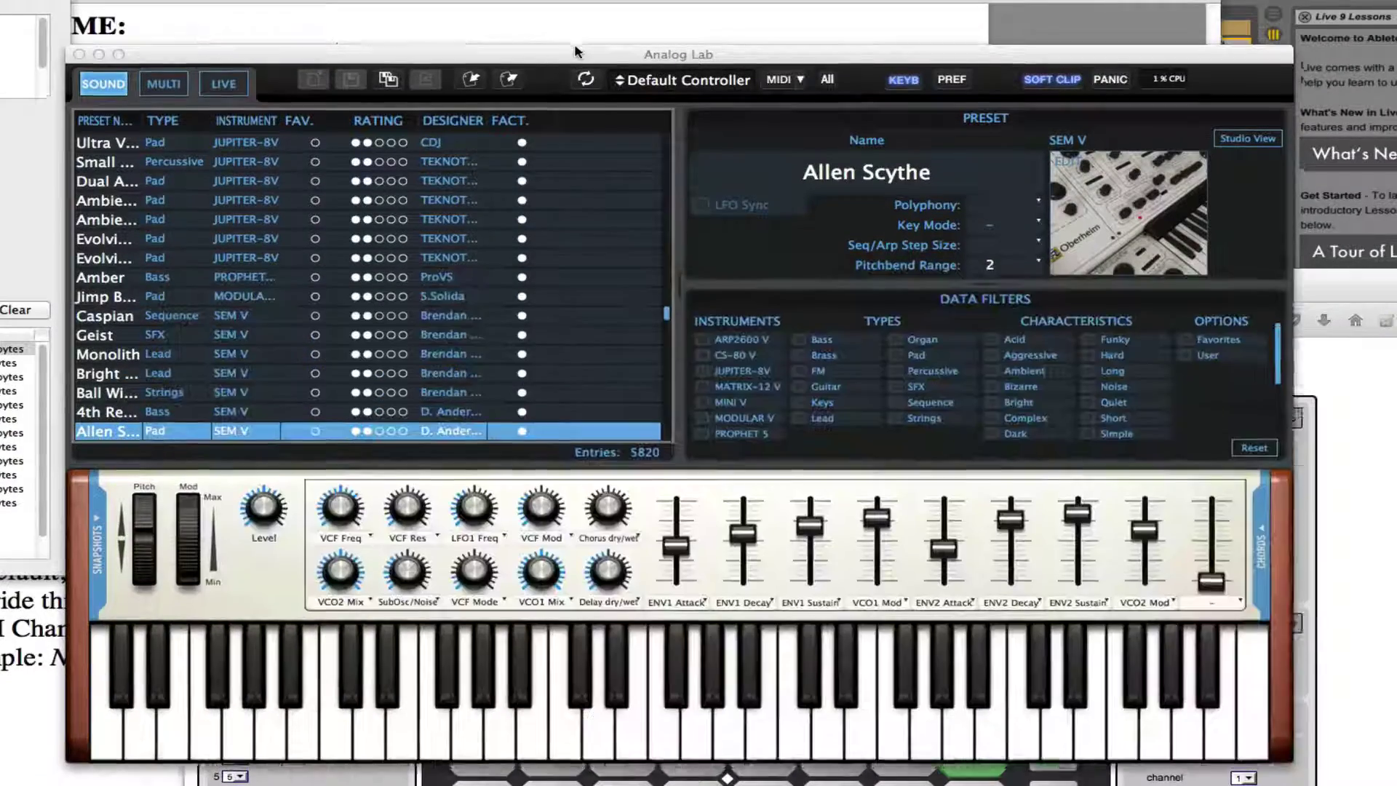
drag(575, 51, 538, 6)
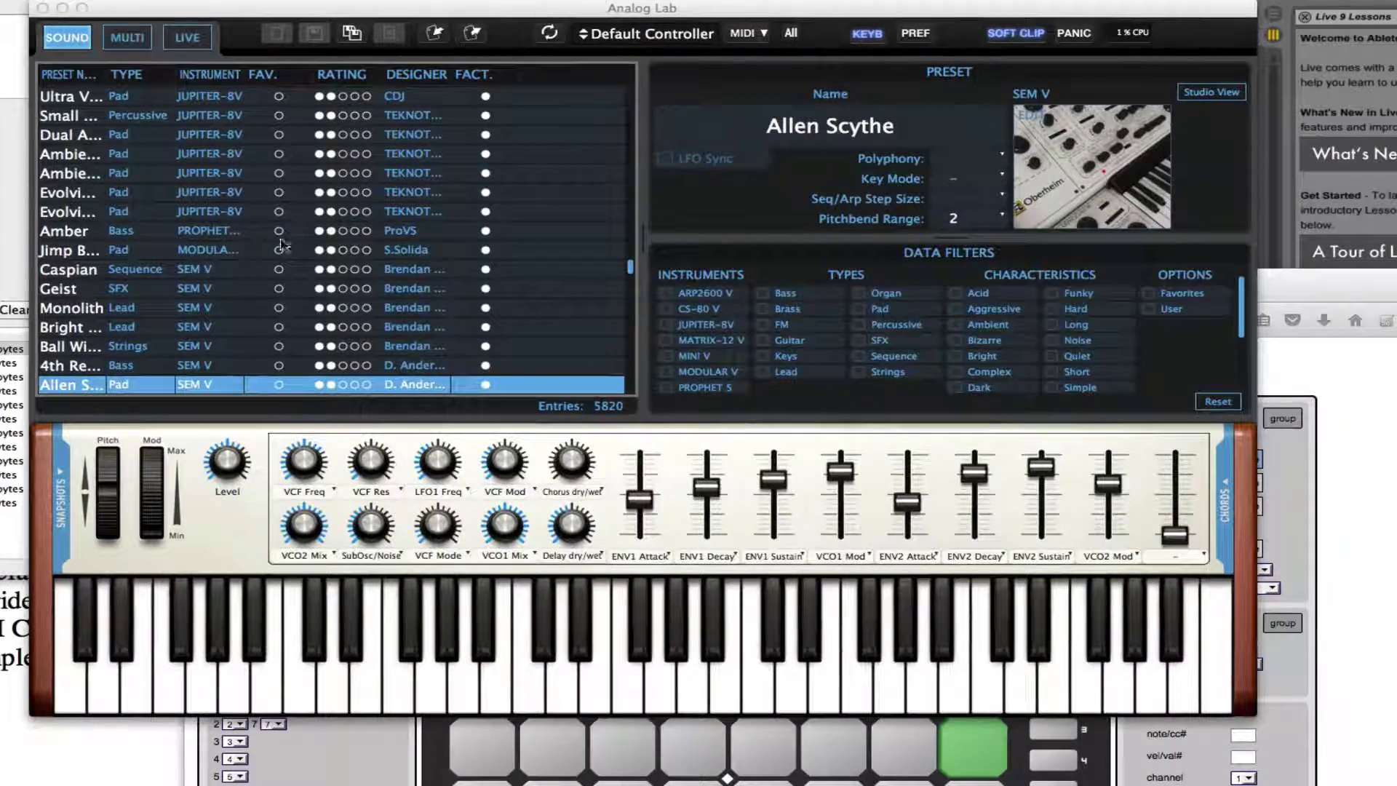
click(64, 212)
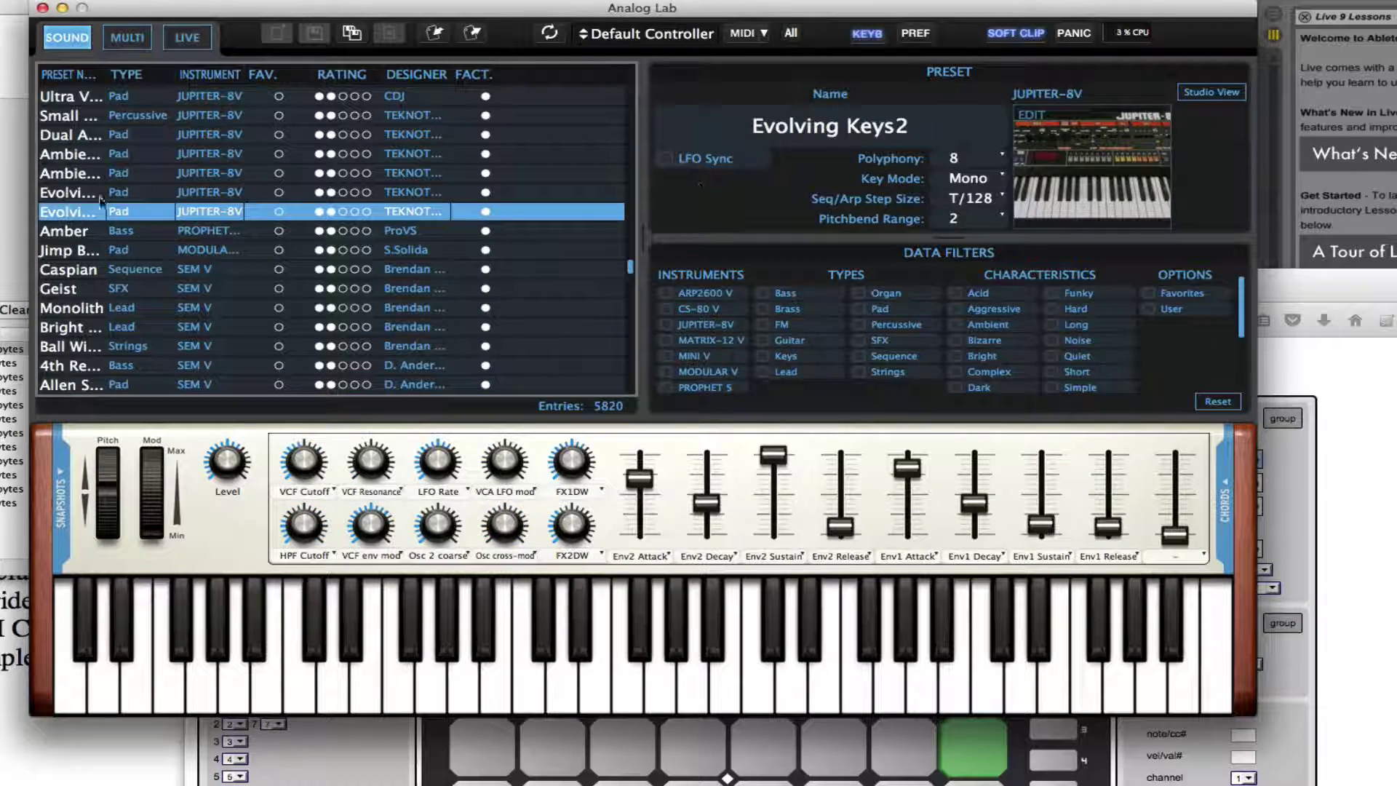
click(87, 175)
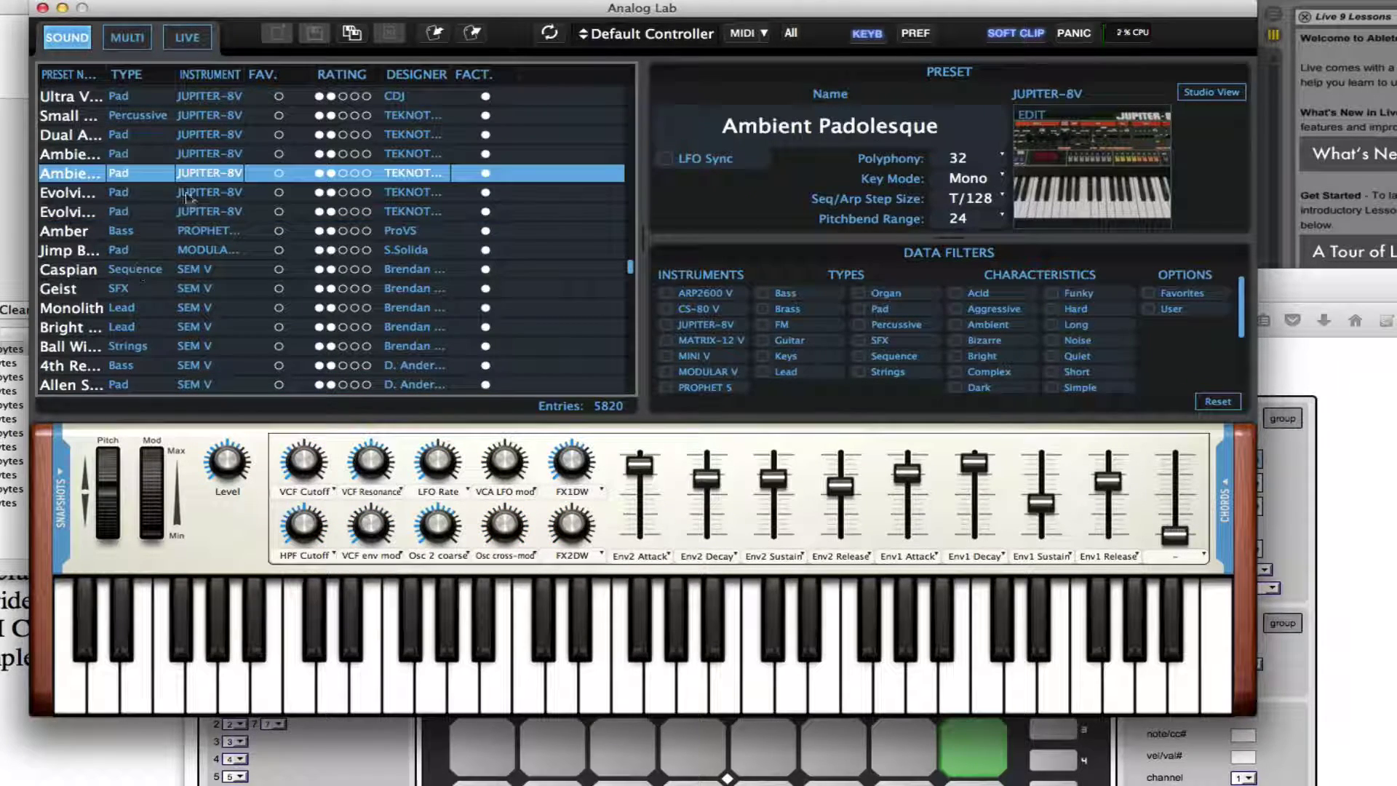
Widen the preset name column in Analog Lab's sound list and browse the JUPITER-8V presets
scroll(88, 238, up, 6)
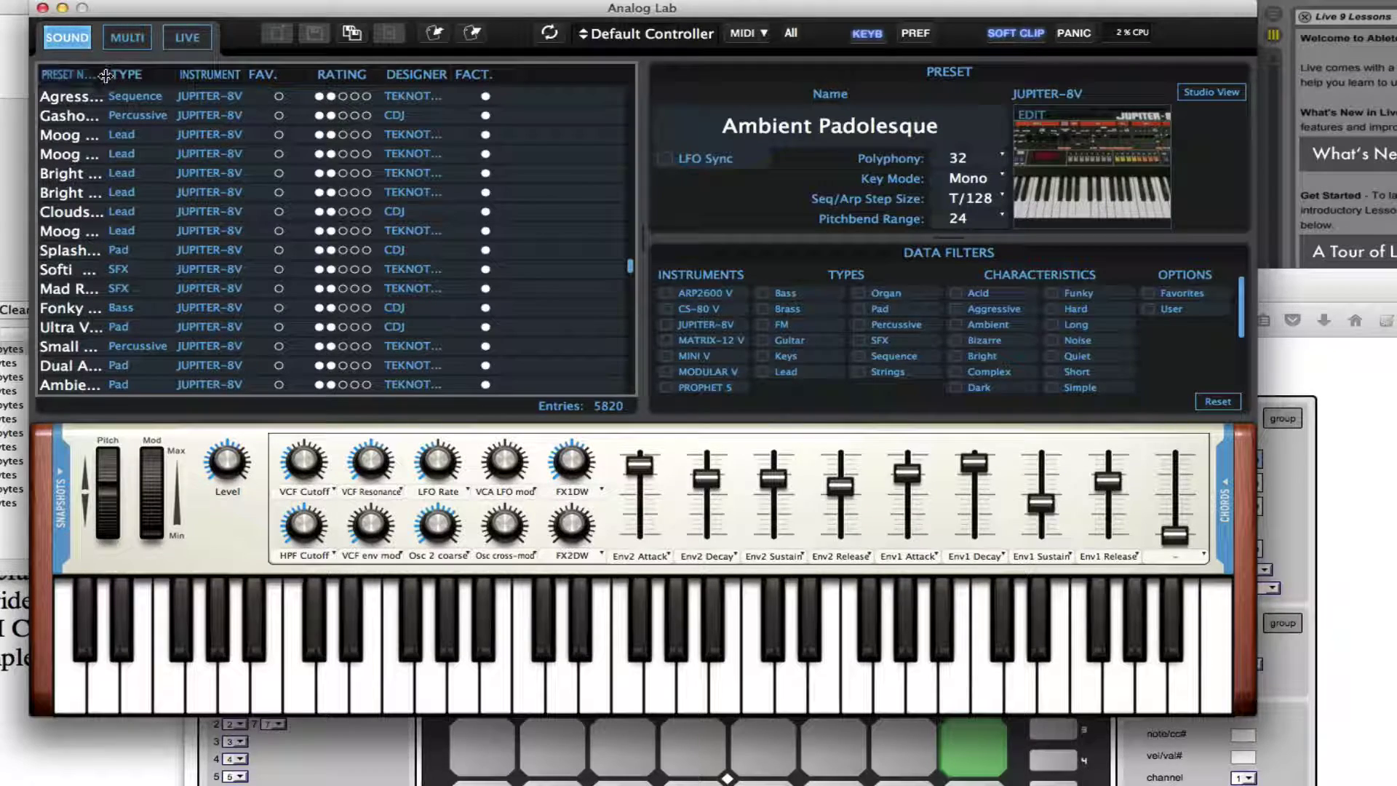
drag(109, 73, 251, 73)
scroll(155, 168, up, 15)
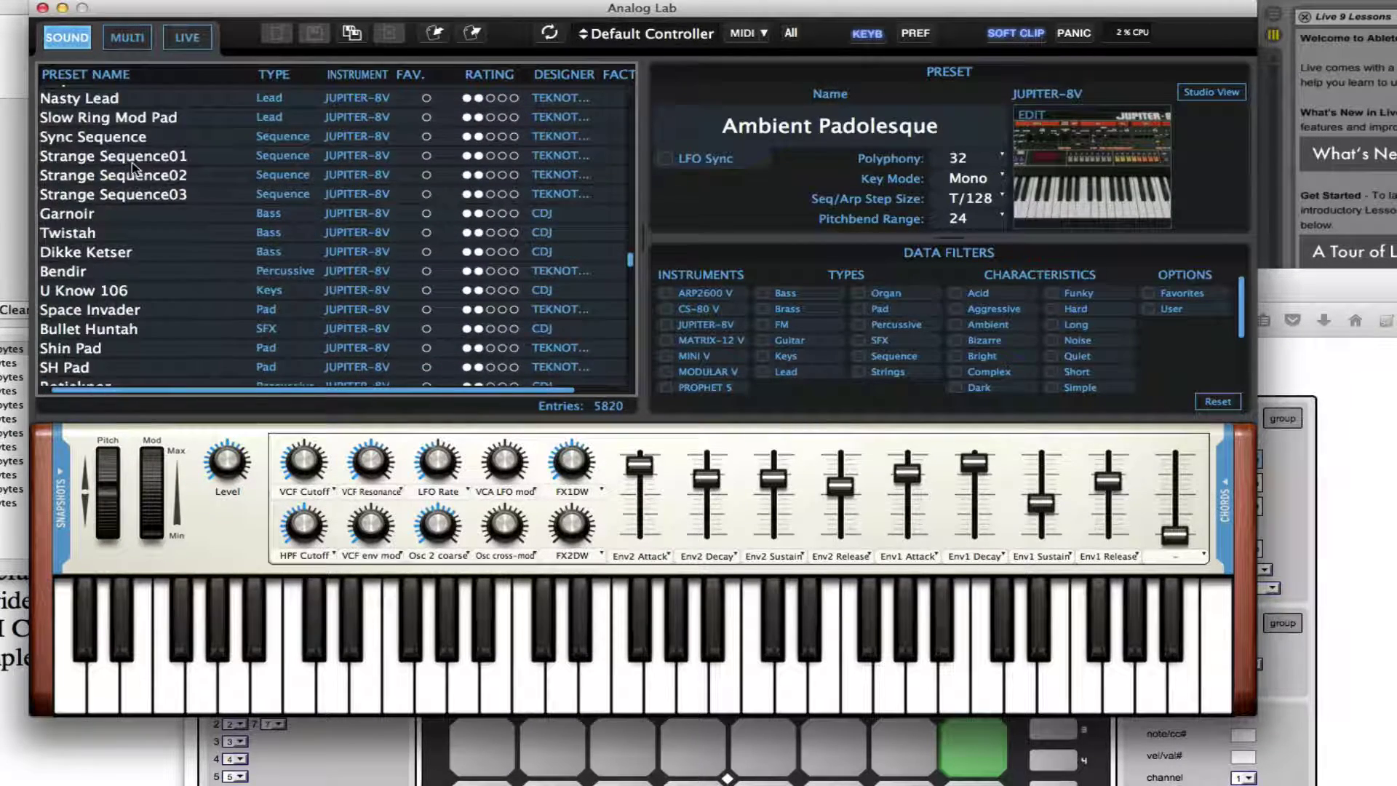
scroll(184, 238, up, 10)
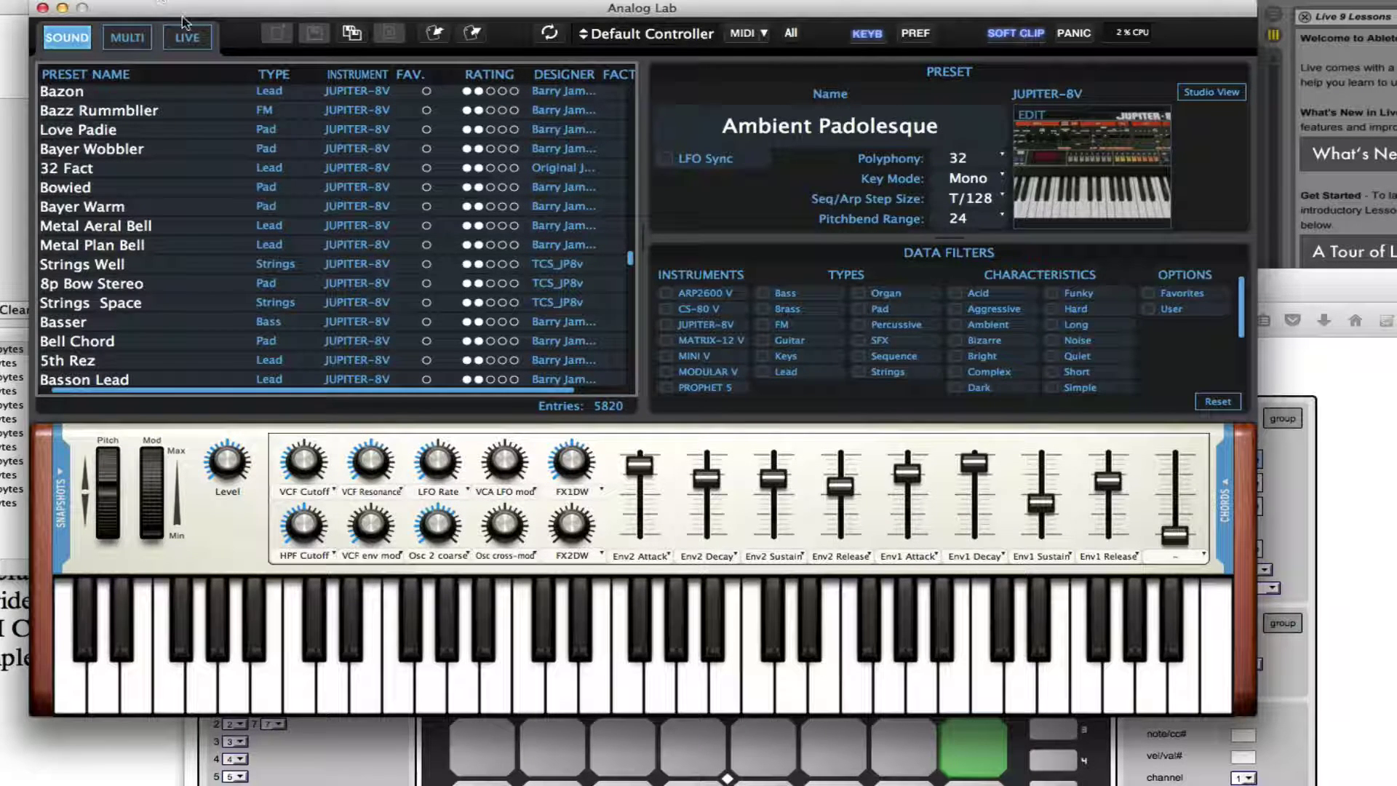
Load the Bayer Warm and Bayer Wobbler presets in Analog Lab, and close its window
drag(183, 17, 241, 0)
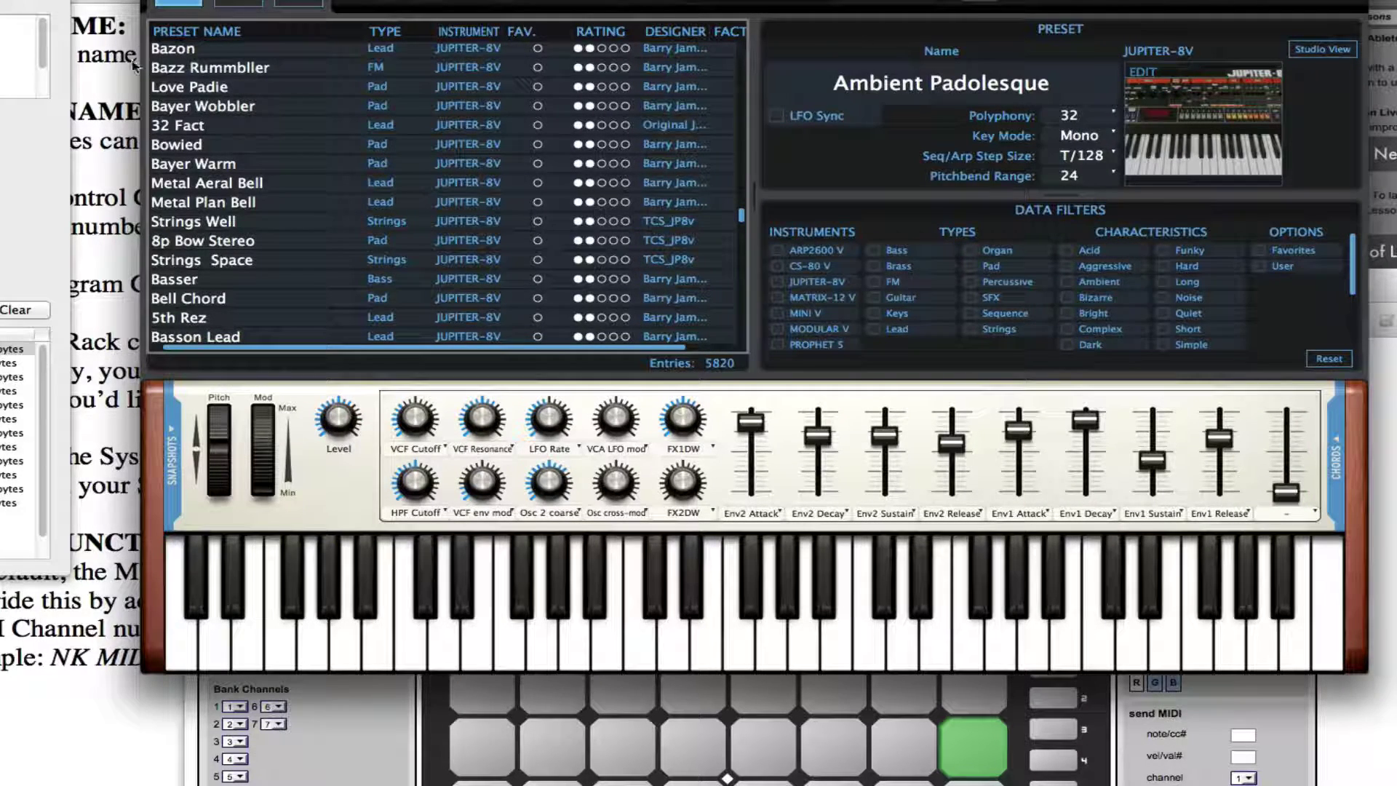
click(226, 169)
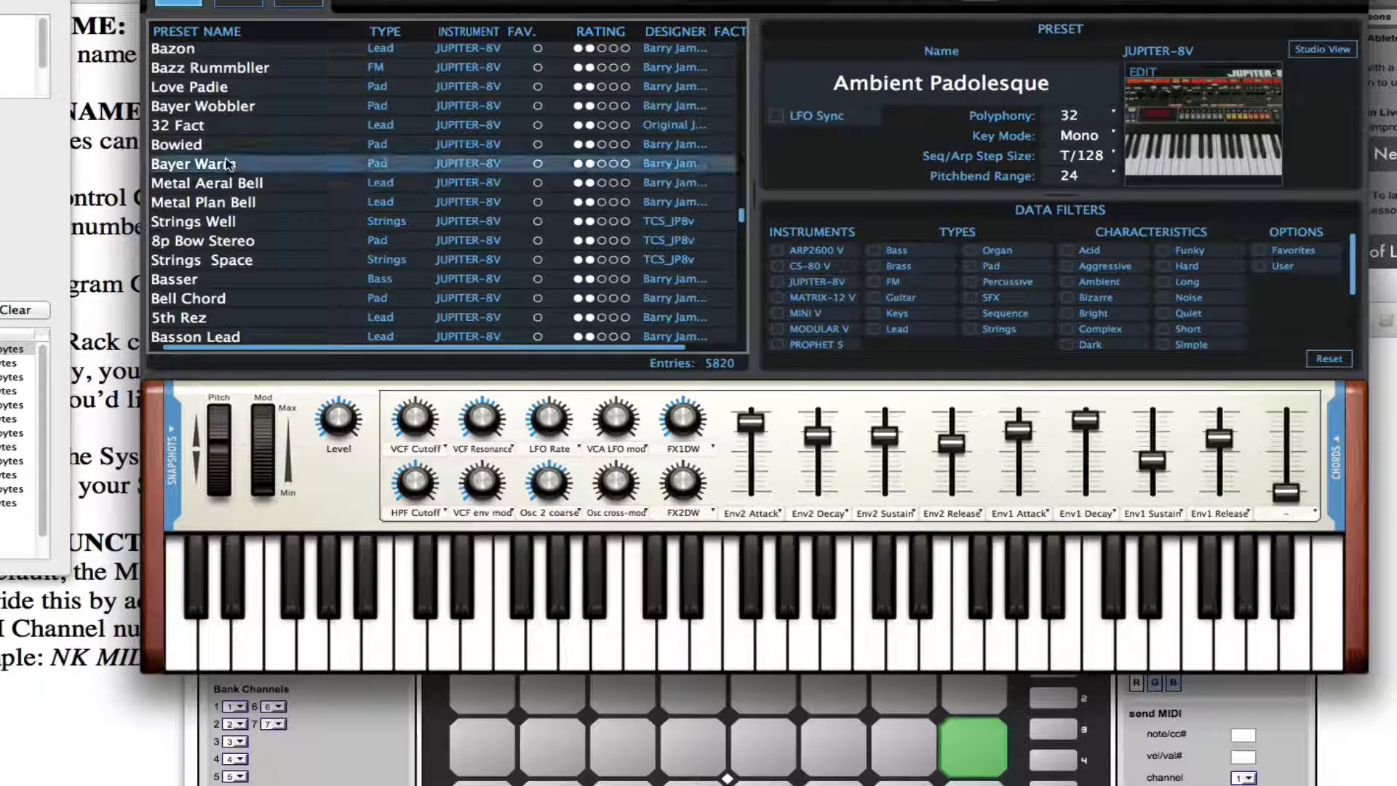
click(281, 105)
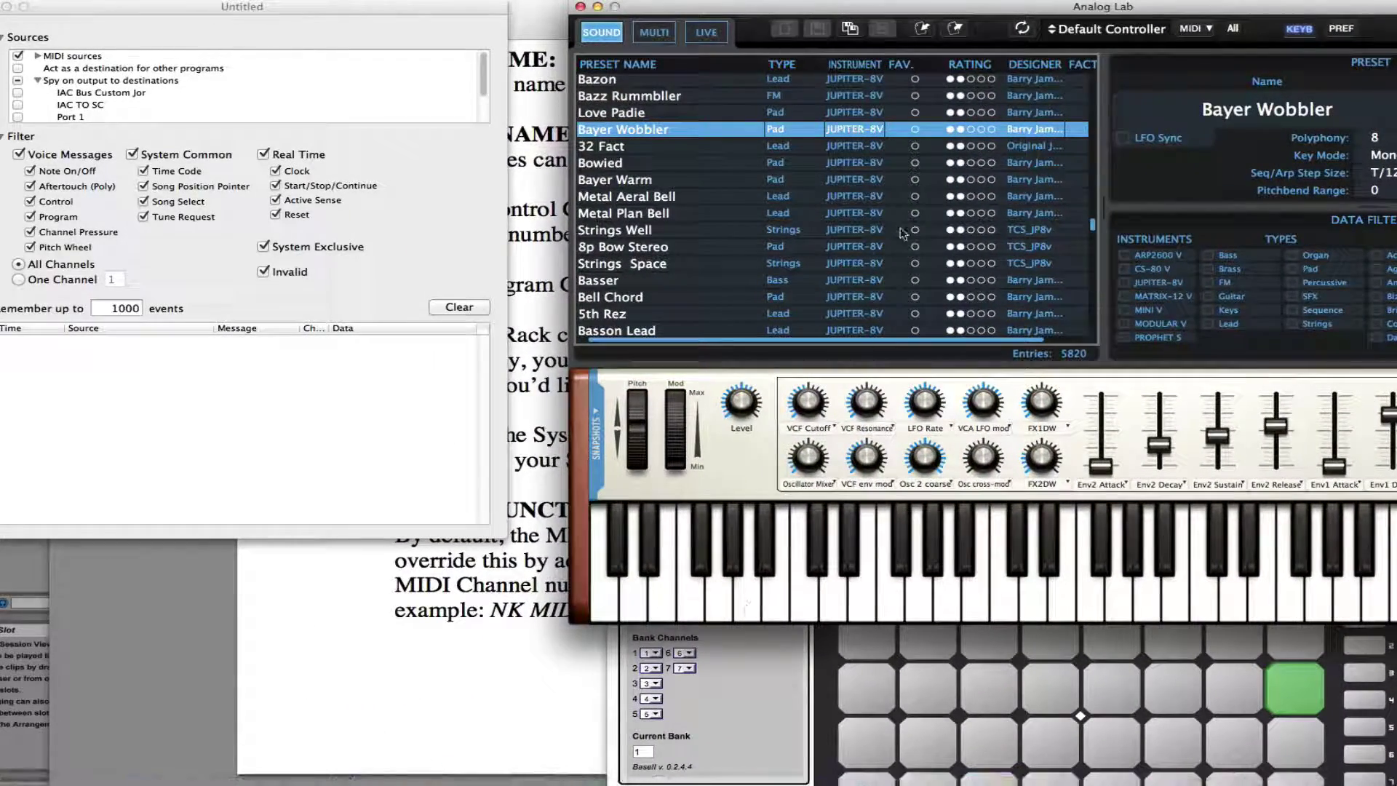
click(581, 6)
Dismiss the Analog Lab crash report, and copy all bytes of the first 79-byte Livid Instruments SysEx message in MIDI Monitor
drag(947, 301, 928, 28)
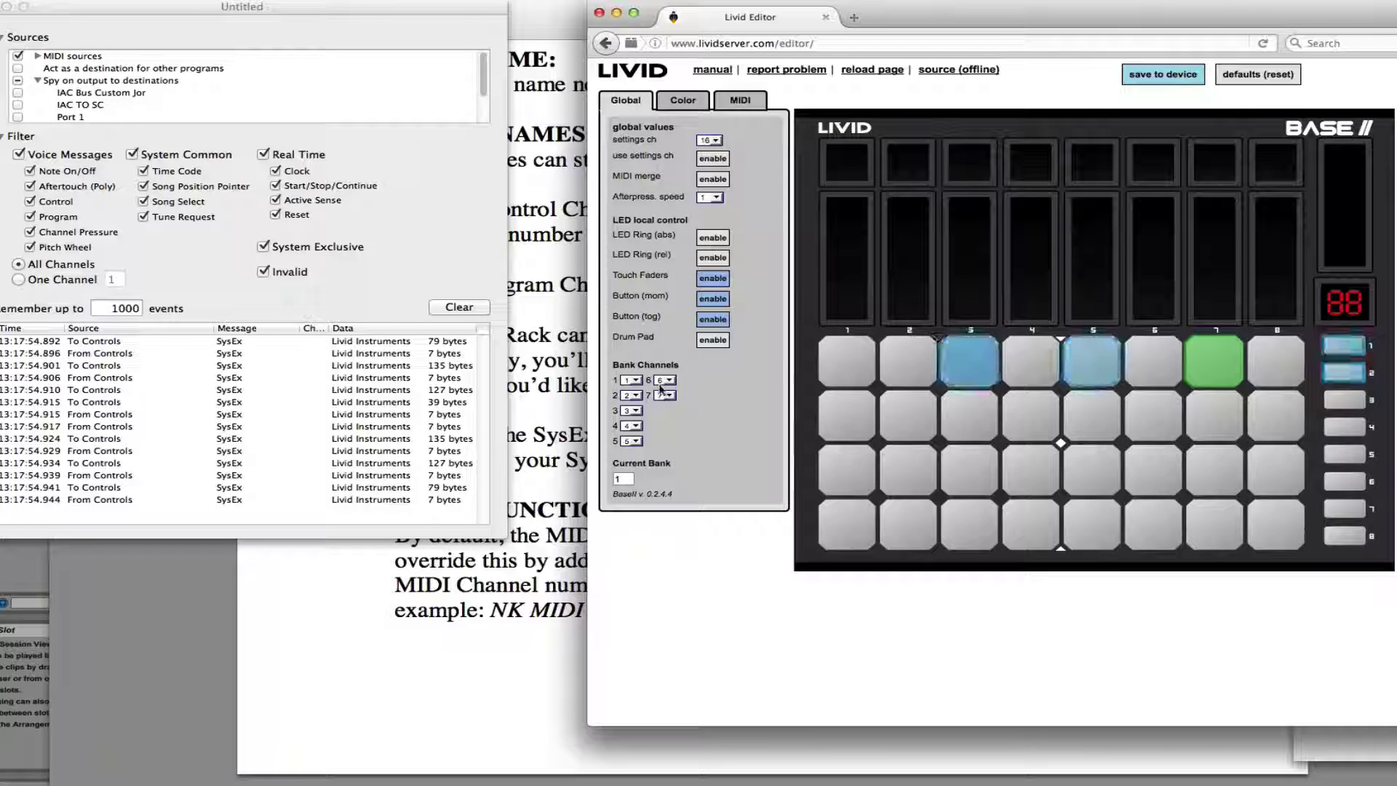
click(263, 350)
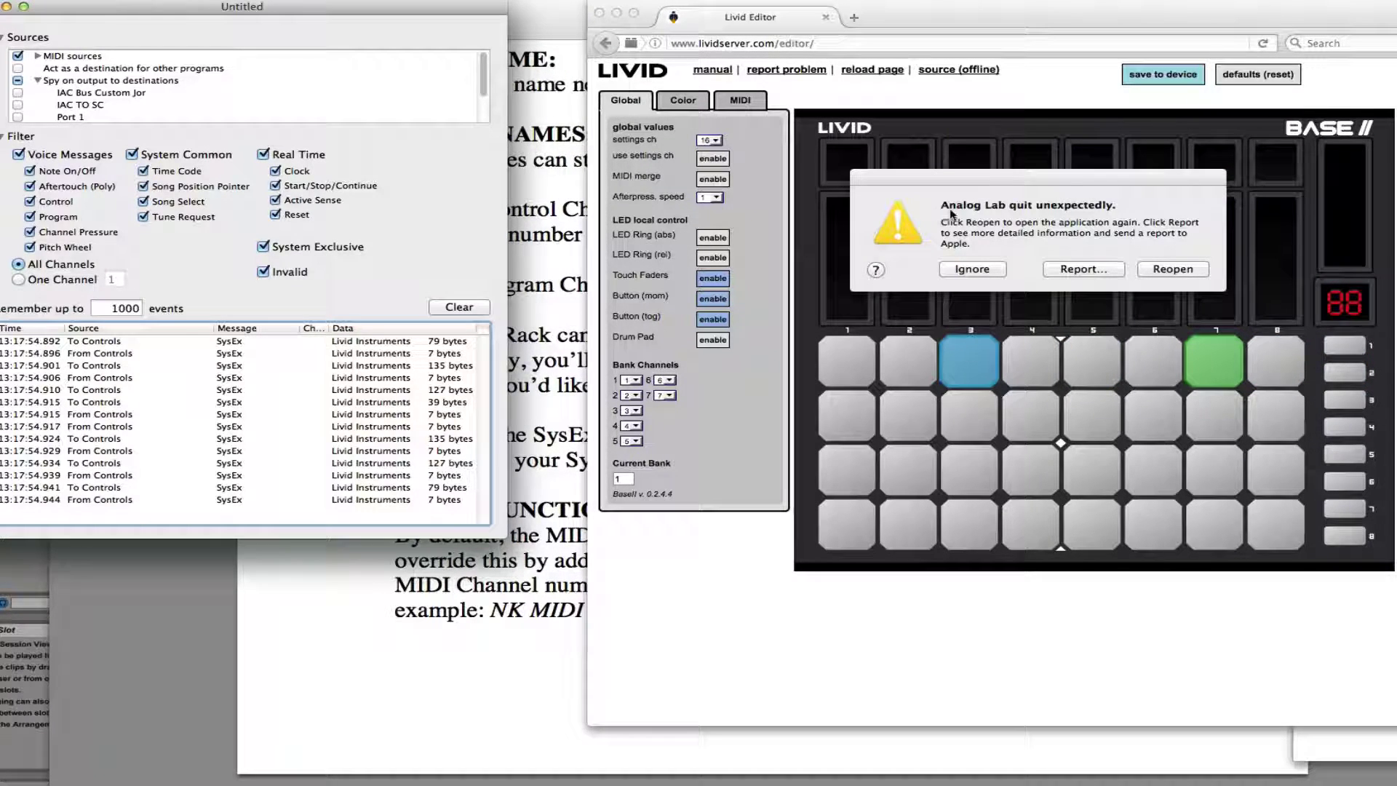
click(973, 271)
double_click(248, 341)
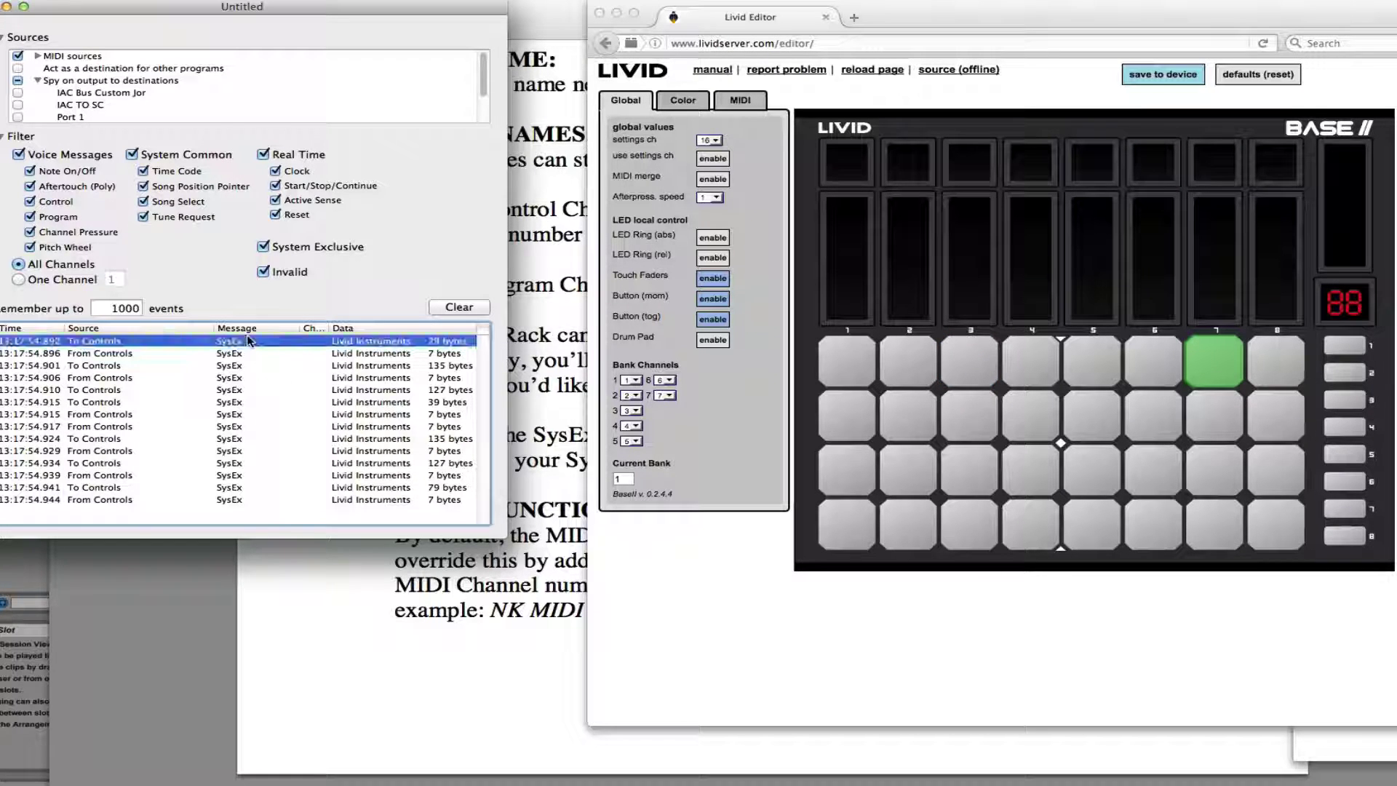
drag(510, 218, 164, 162)
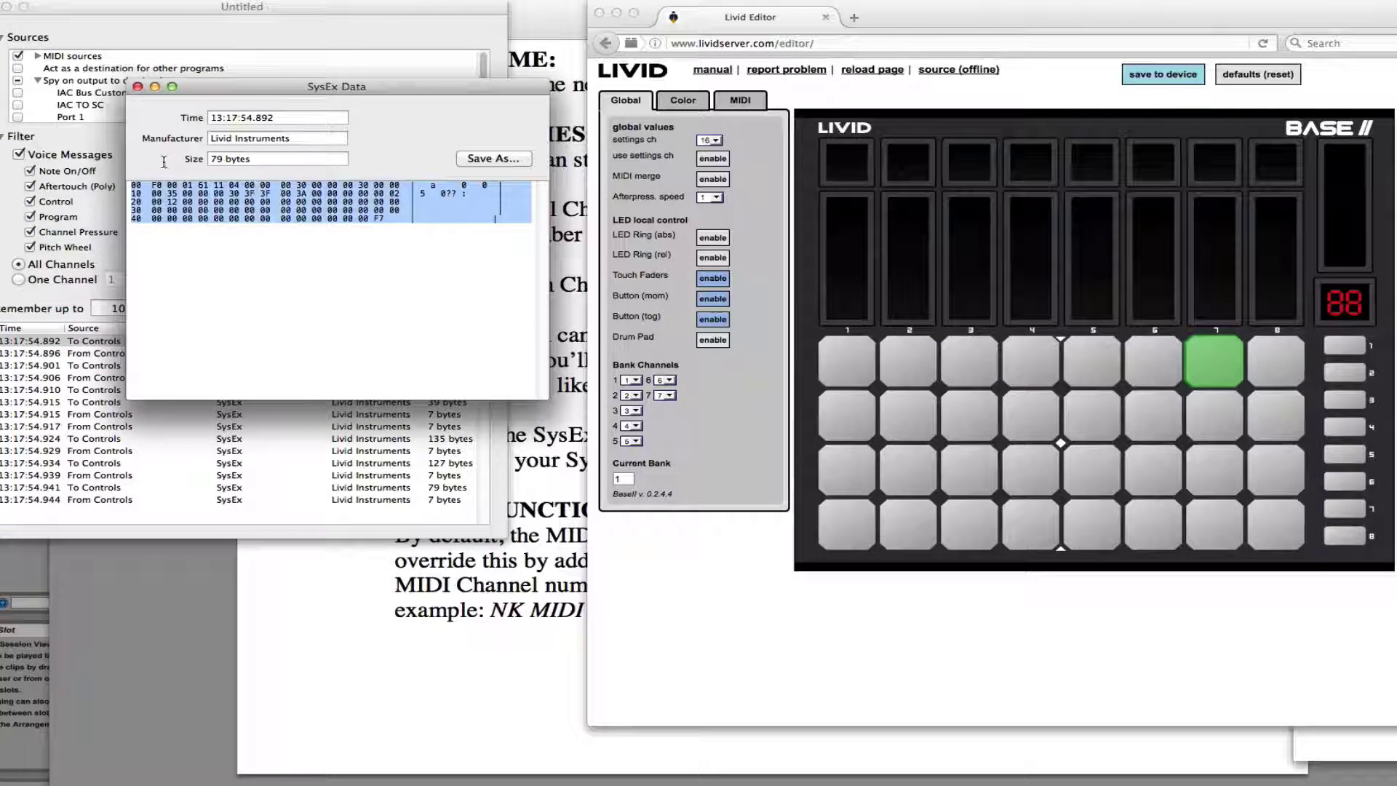
right_click(308, 206)
click(333, 269)
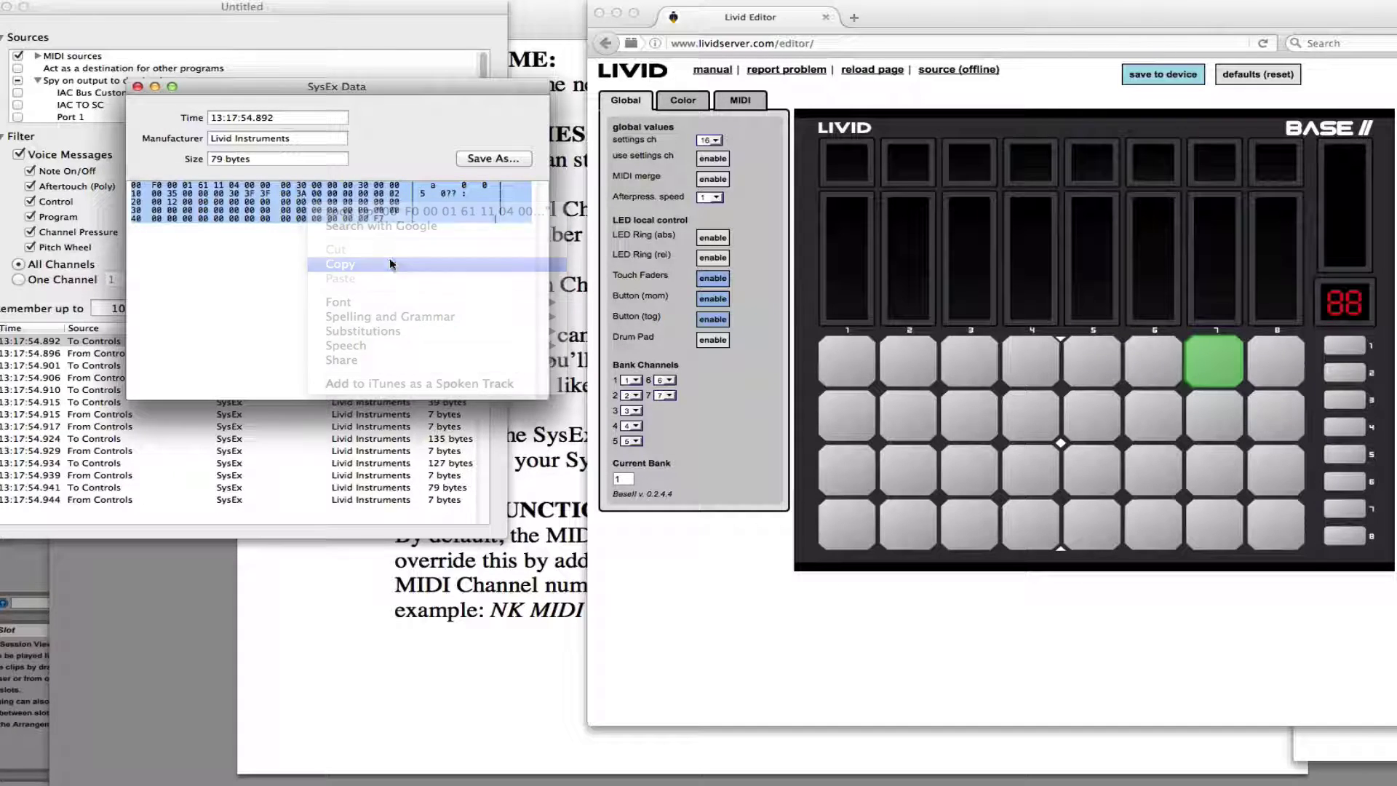
click(138, 86)
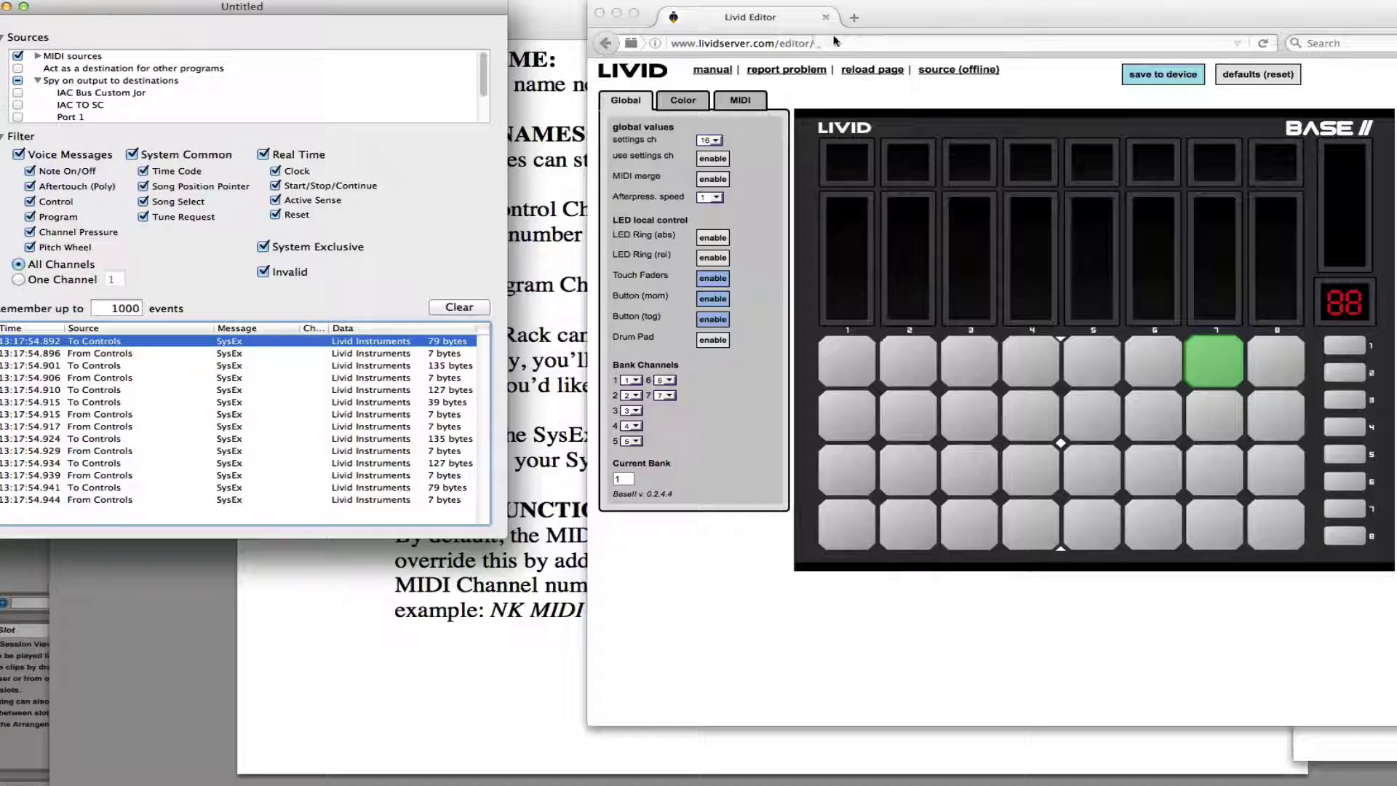
Bring the Macrobat Manual forward, close MIDI Monitor's window, and review the manual's instructions on SysEx messages and the UserConfig file
drag(926, 13, 955, 154)
click(792, 91)
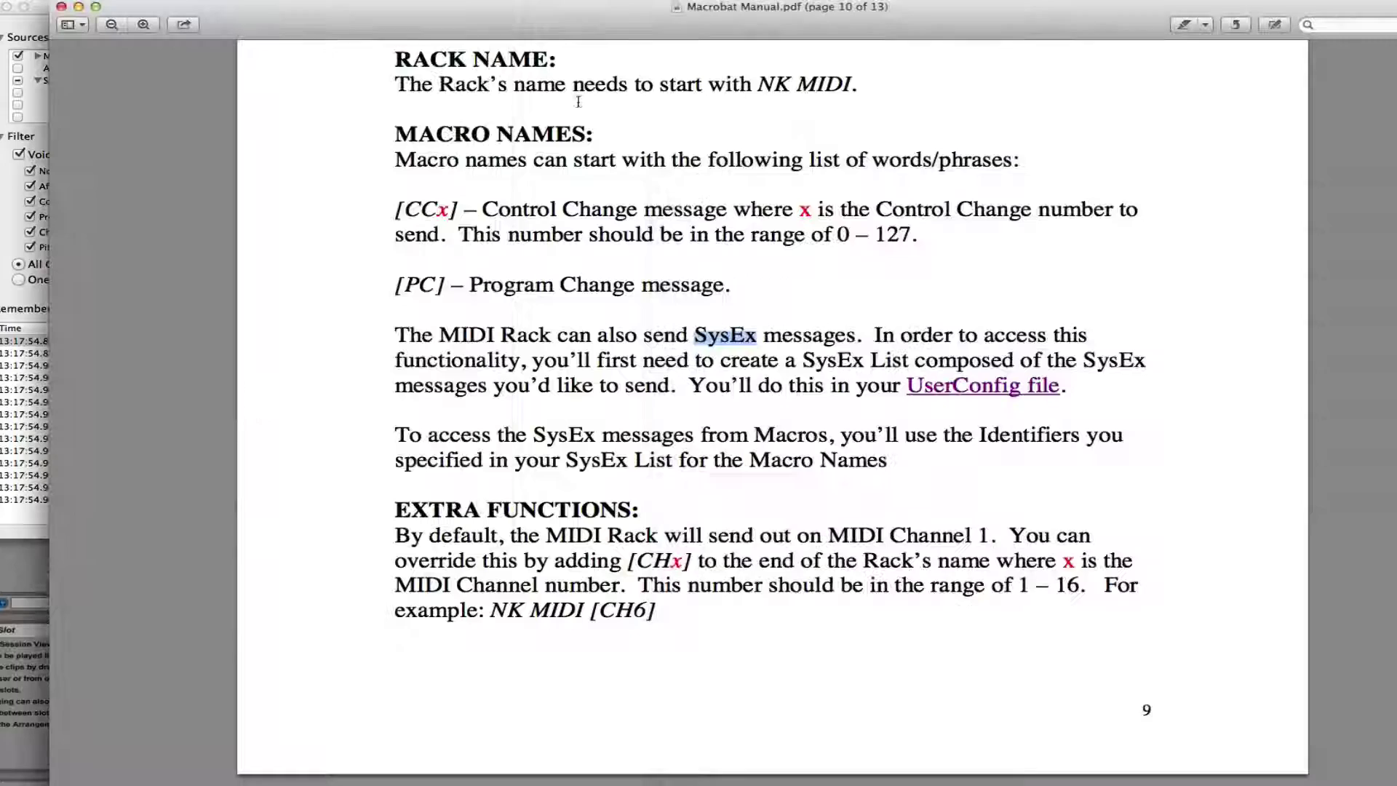
click(0, 7)
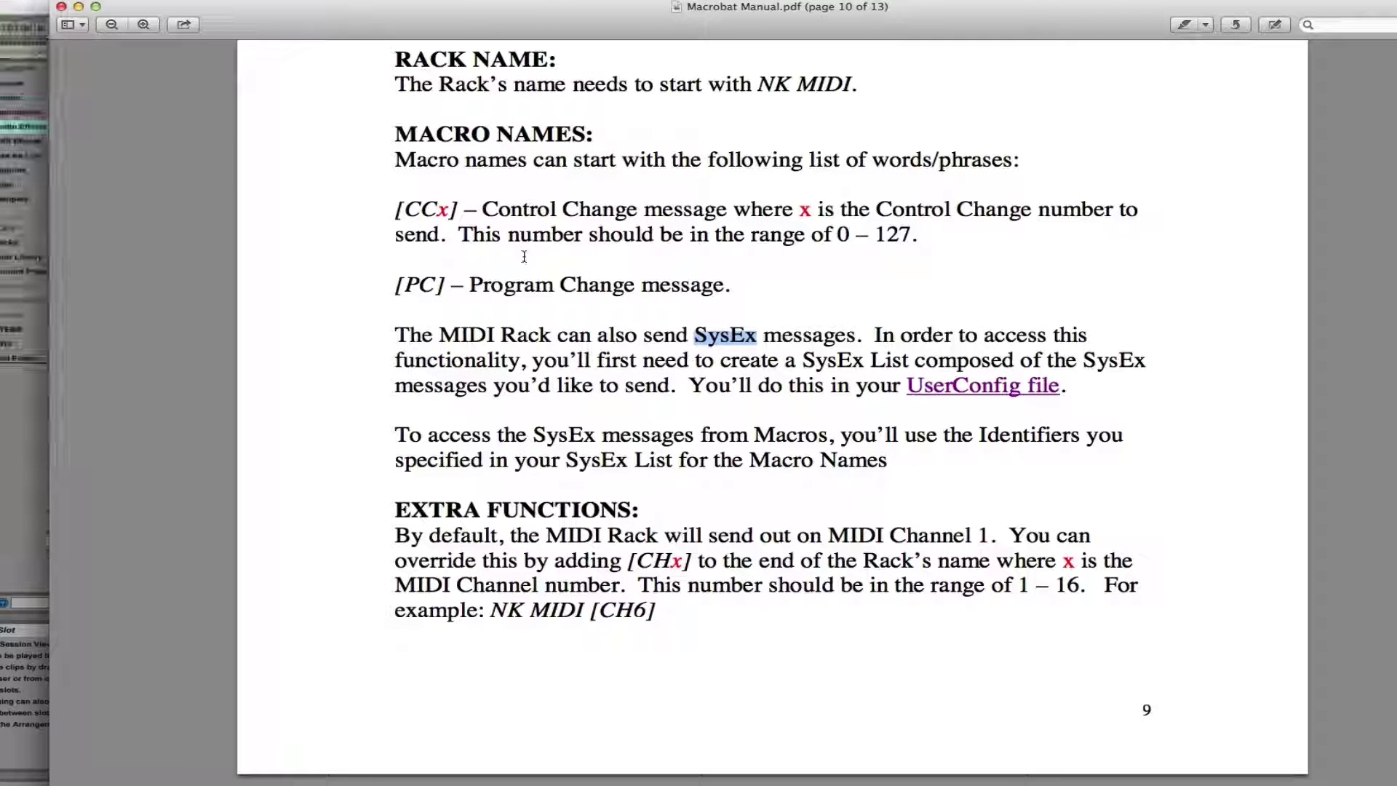
click(573, 289)
scroll(979, 407, down, 1)
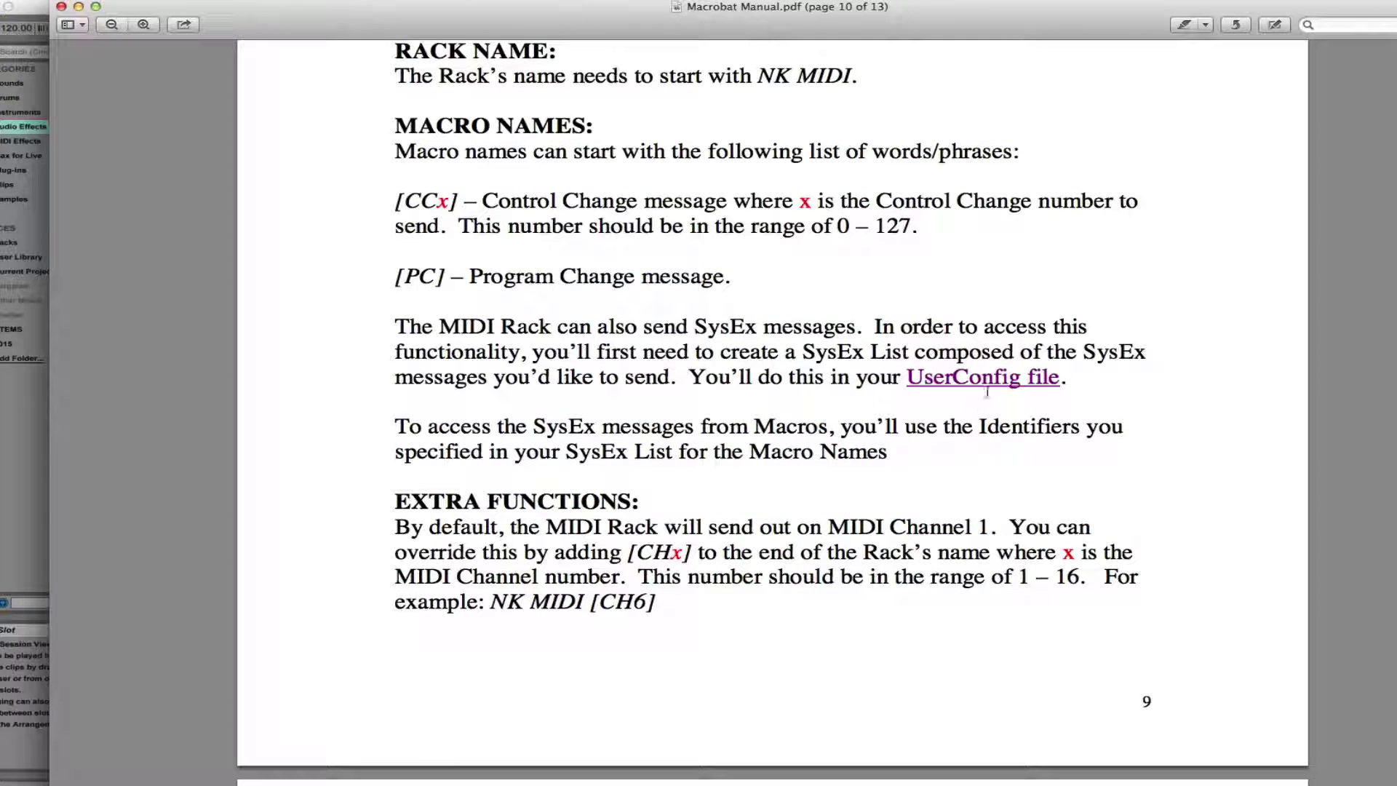
scroll(753, 456, down, 1)
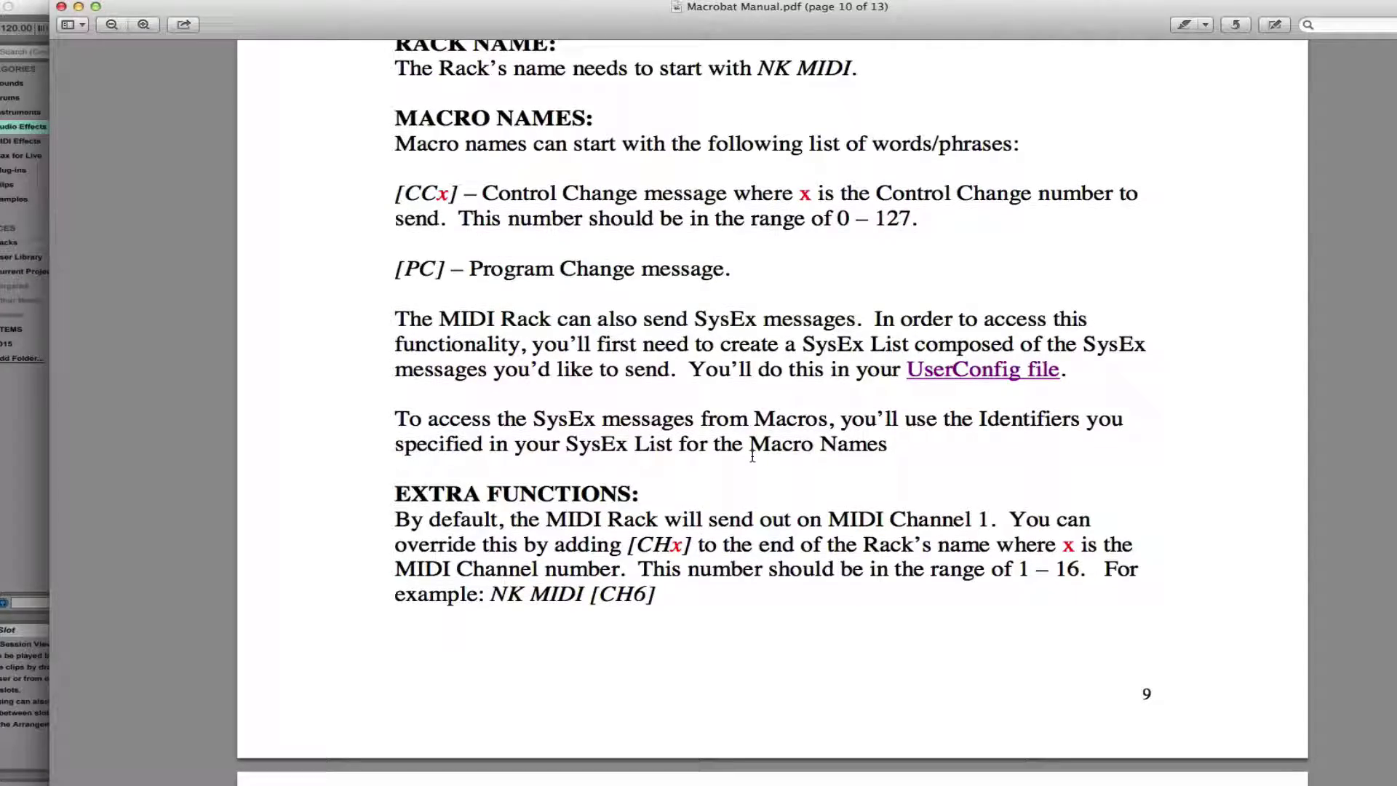
Open the Applications folder in Finder and show the package contents of Ableton Live 9 Suite.app
mouse_move(699, 785)
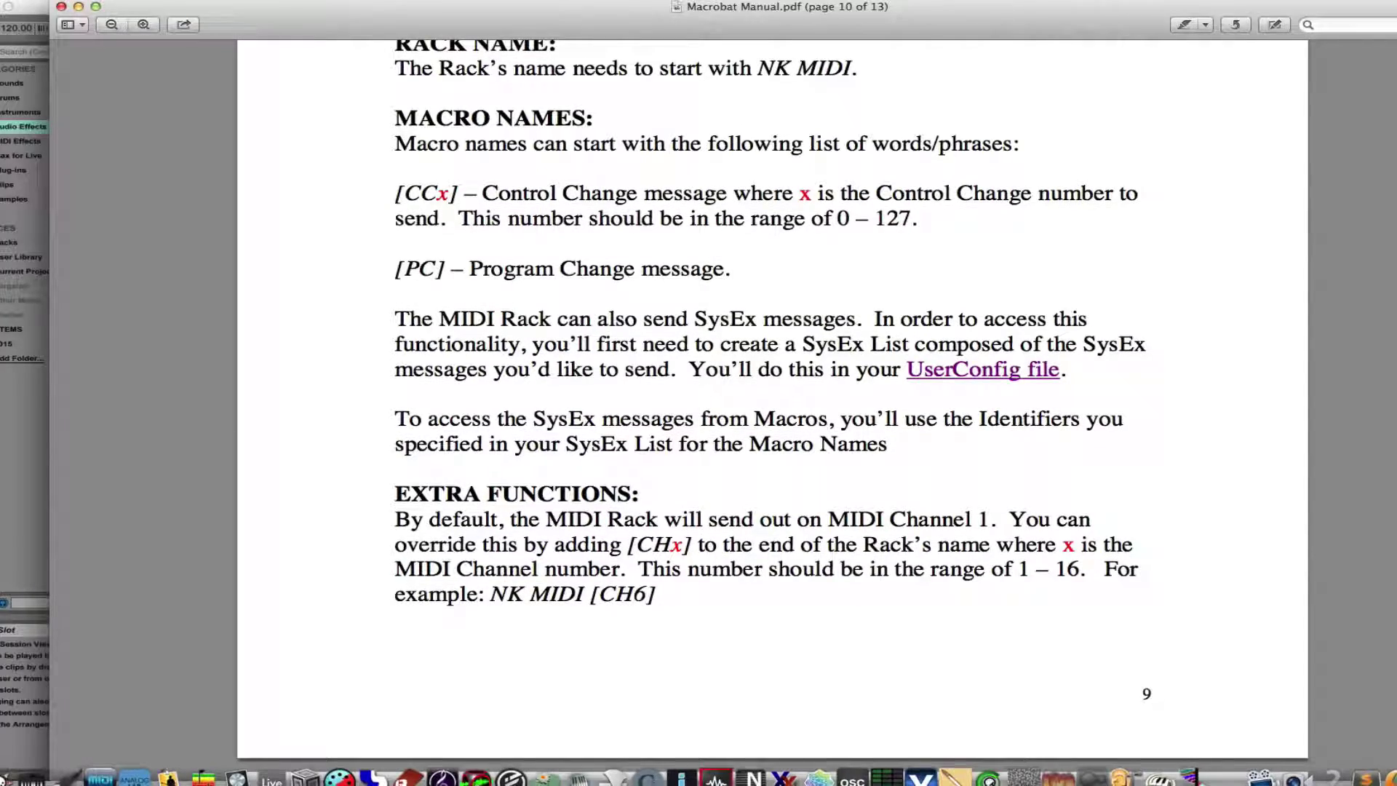
click(1374, 777)
scroll(1279, 646, down, 10)
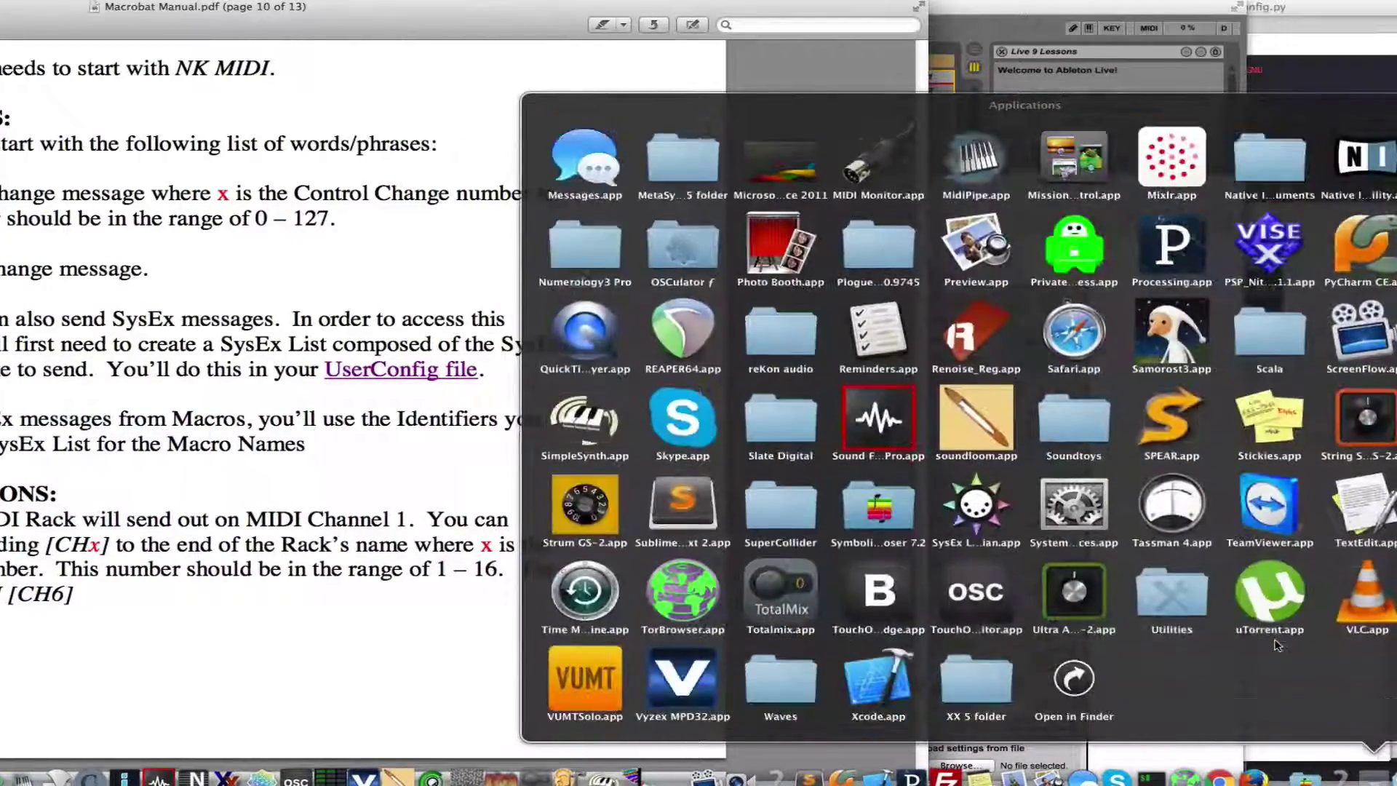
click(1075, 678)
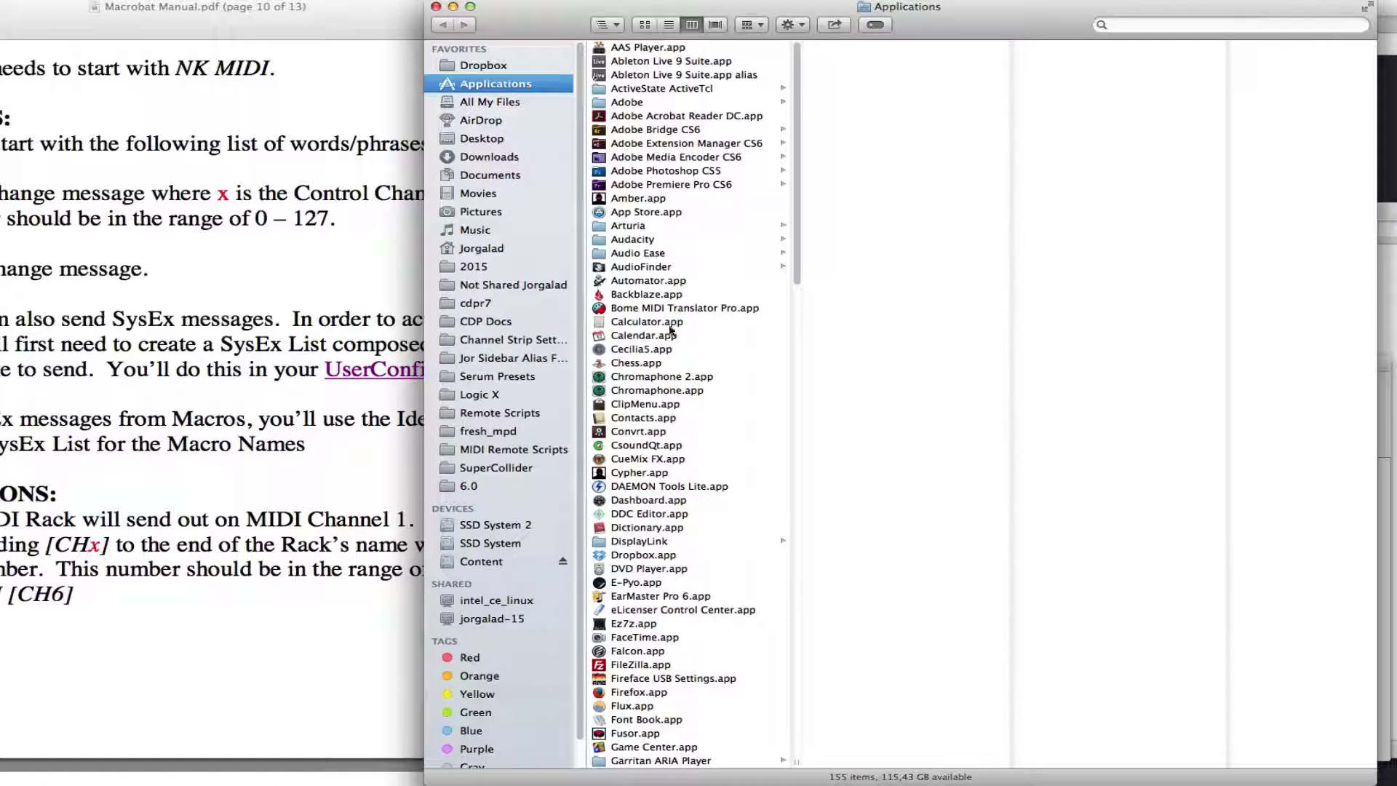
click(675, 63)
right_click(677, 63)
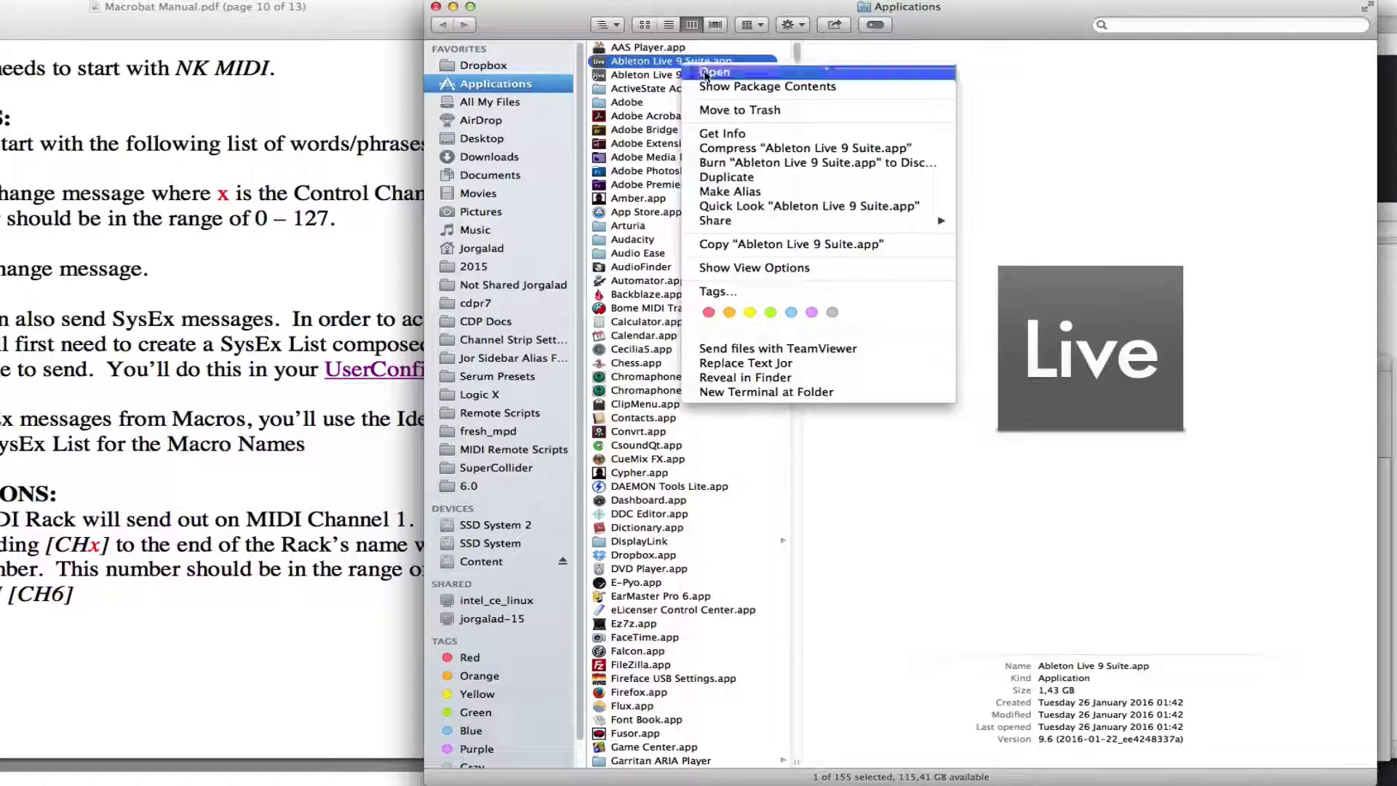
click(758, 87)
Browse the package through Contents, App-Resources and MIDI Remote Scripts to the ClyphX folder
click(698, 51)
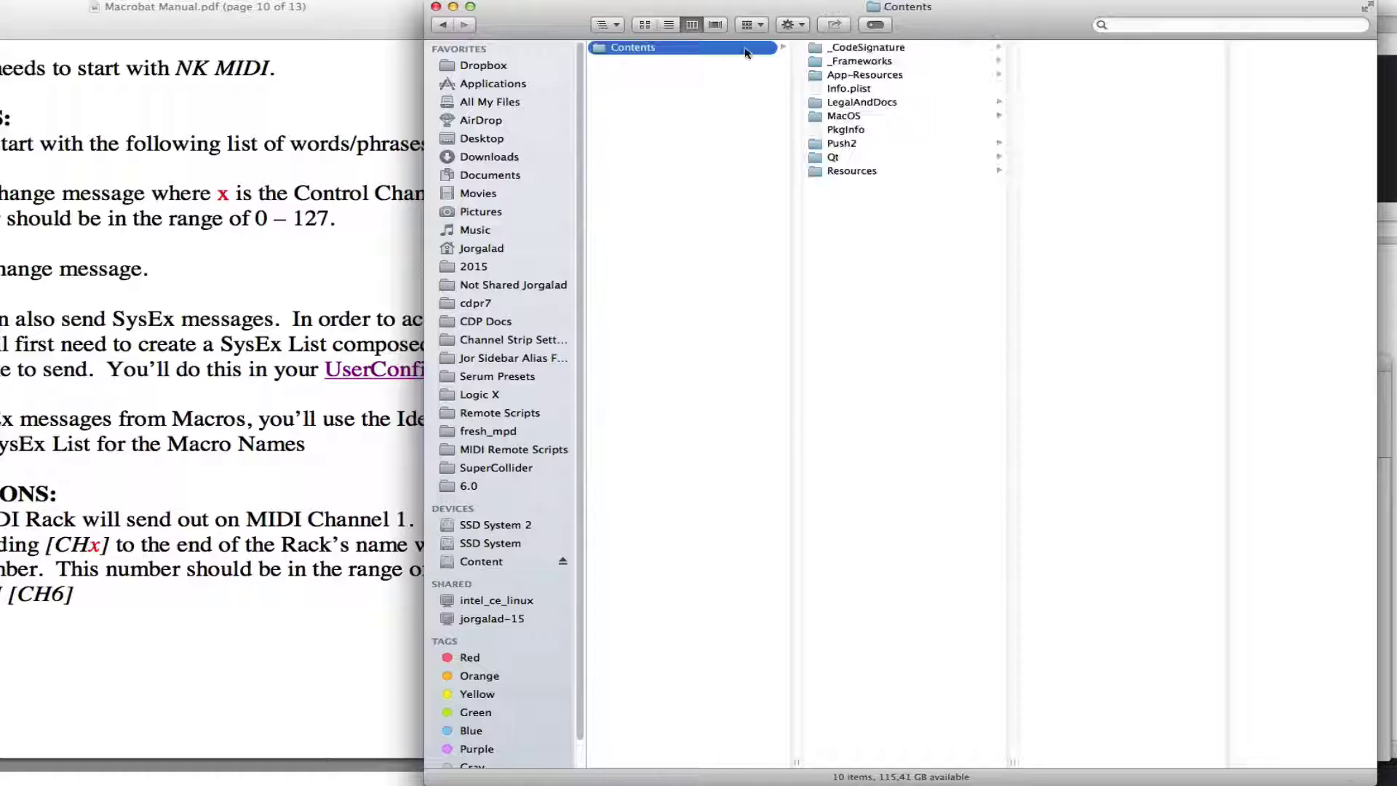
click(876, 61)
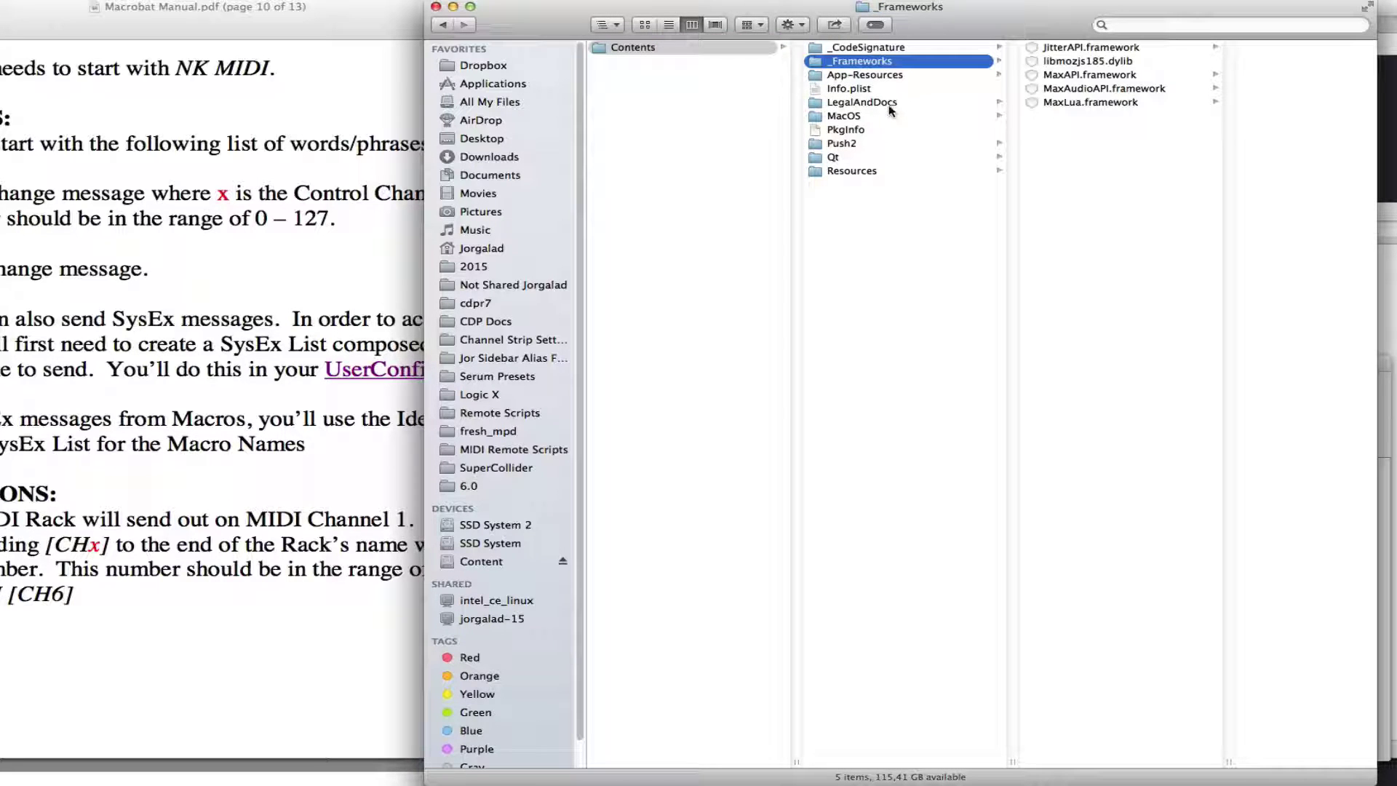
click(891, 76)
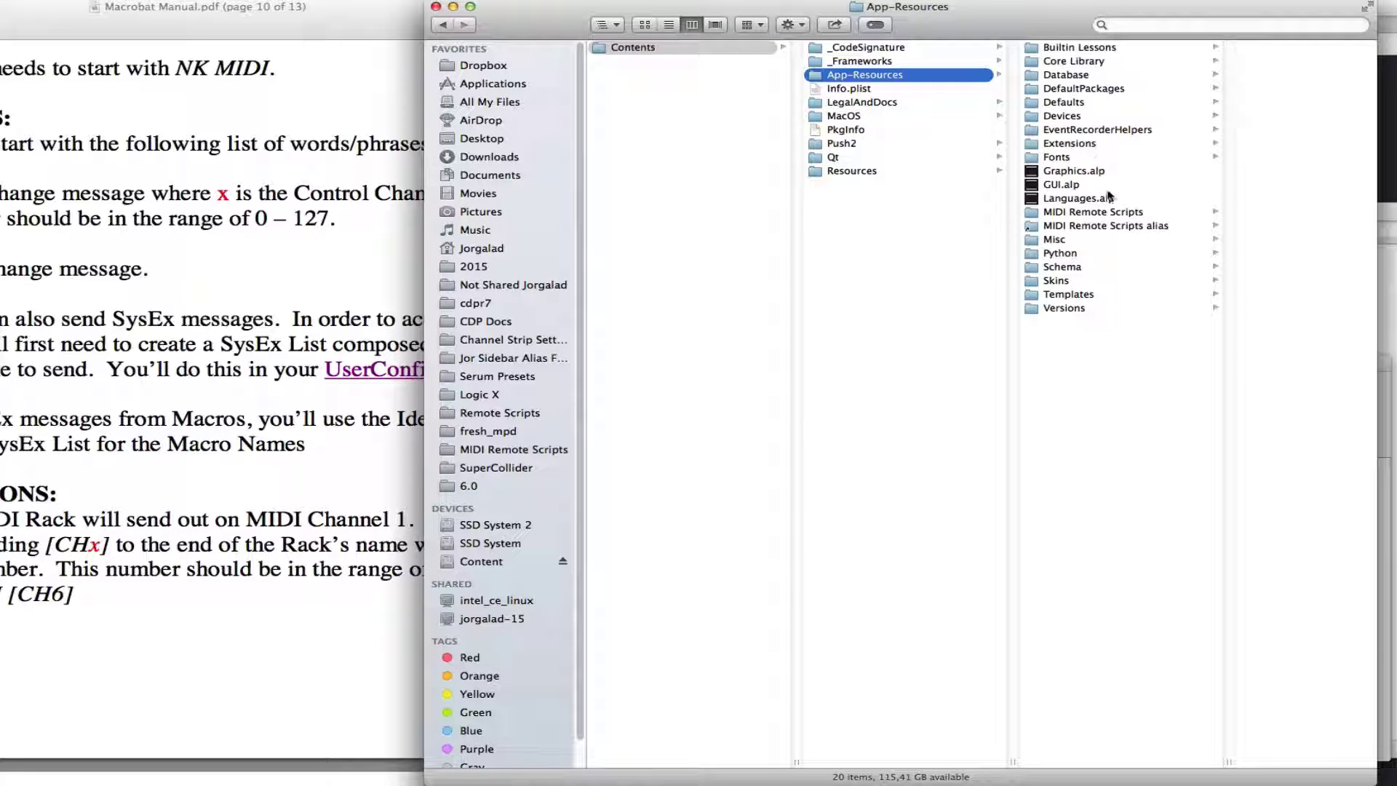
click(1120, 211)
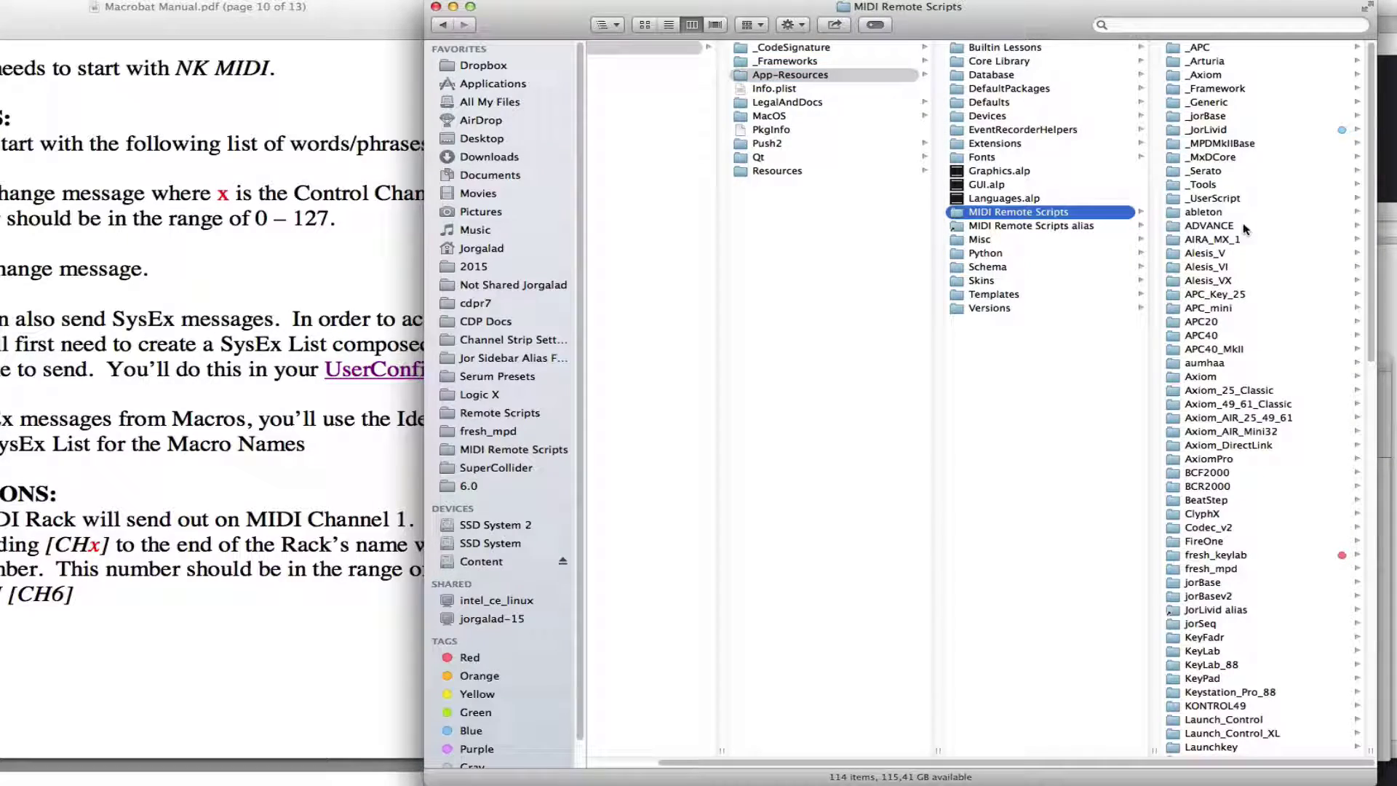
click(1225, 515)
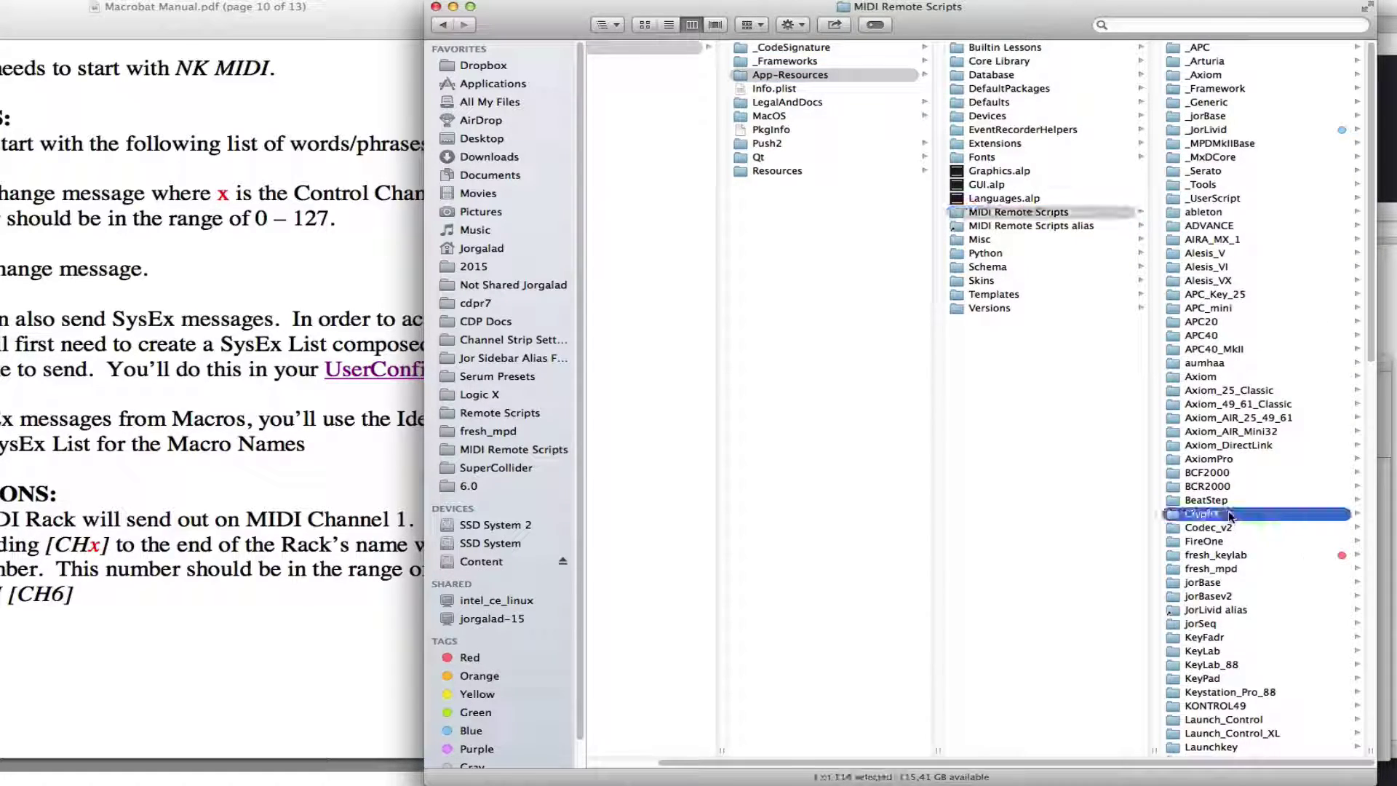
Widen the Finder window and open MacrobatUserConfig.py from the ClyphX folder
drag(959, 10, 887, 10)
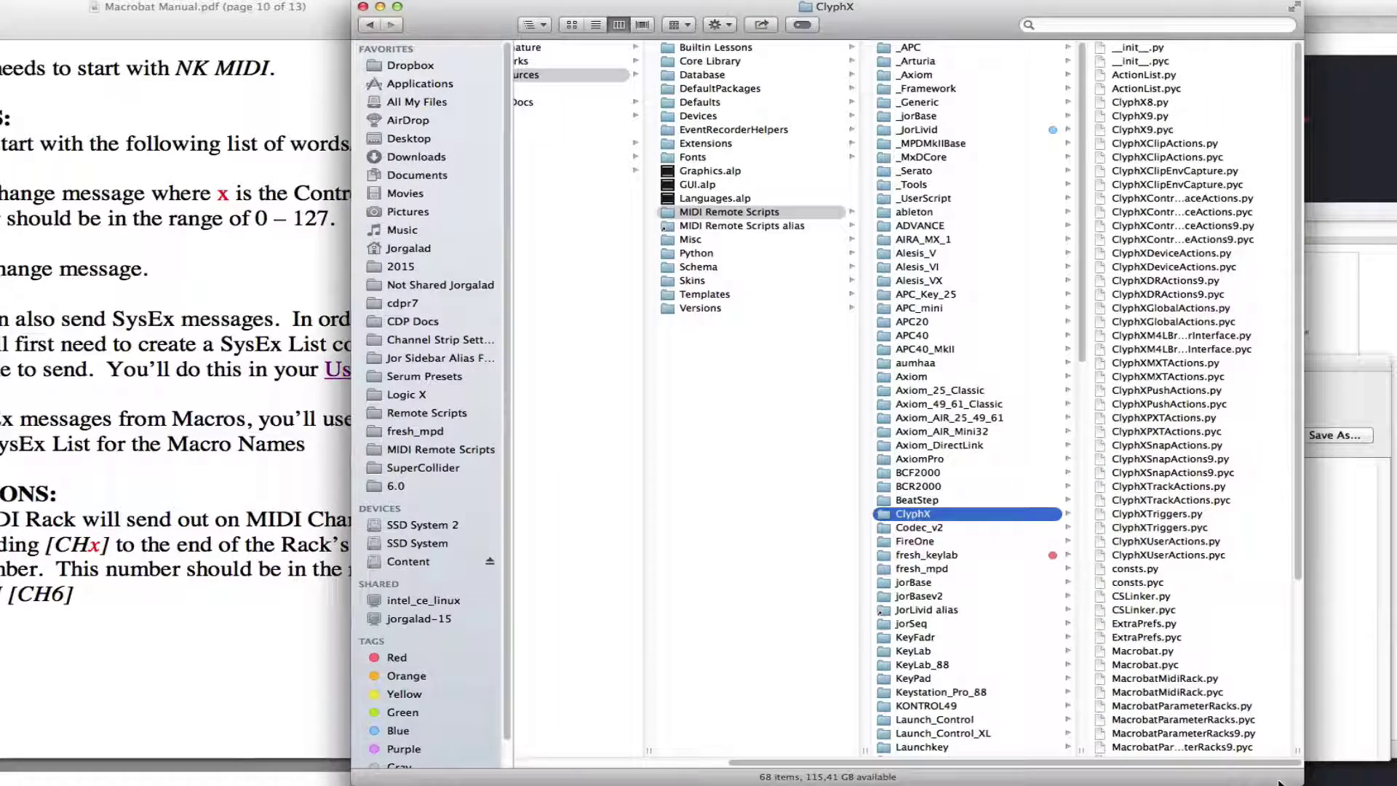
drag(1297, 778, 1385, 779)
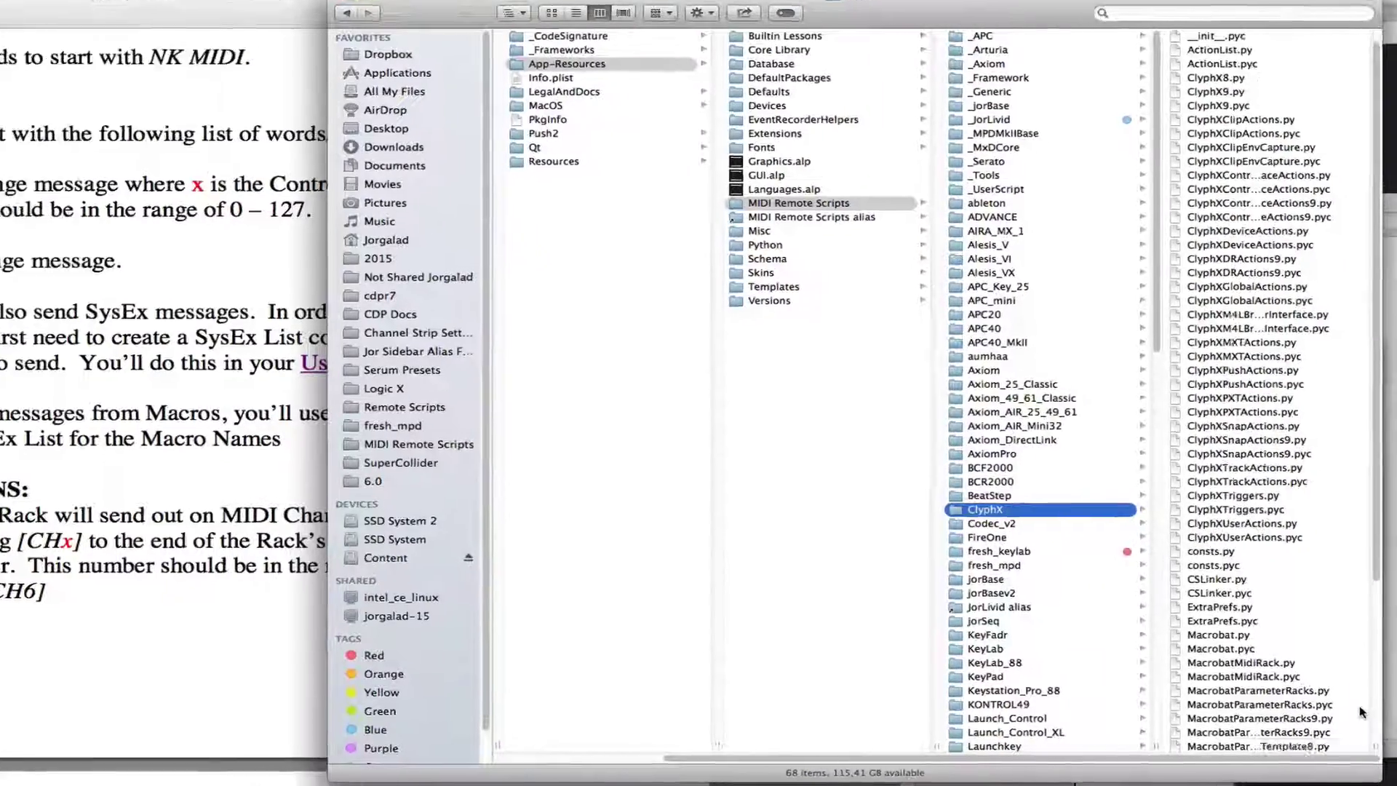
scroll(1369, 709, down, 5)
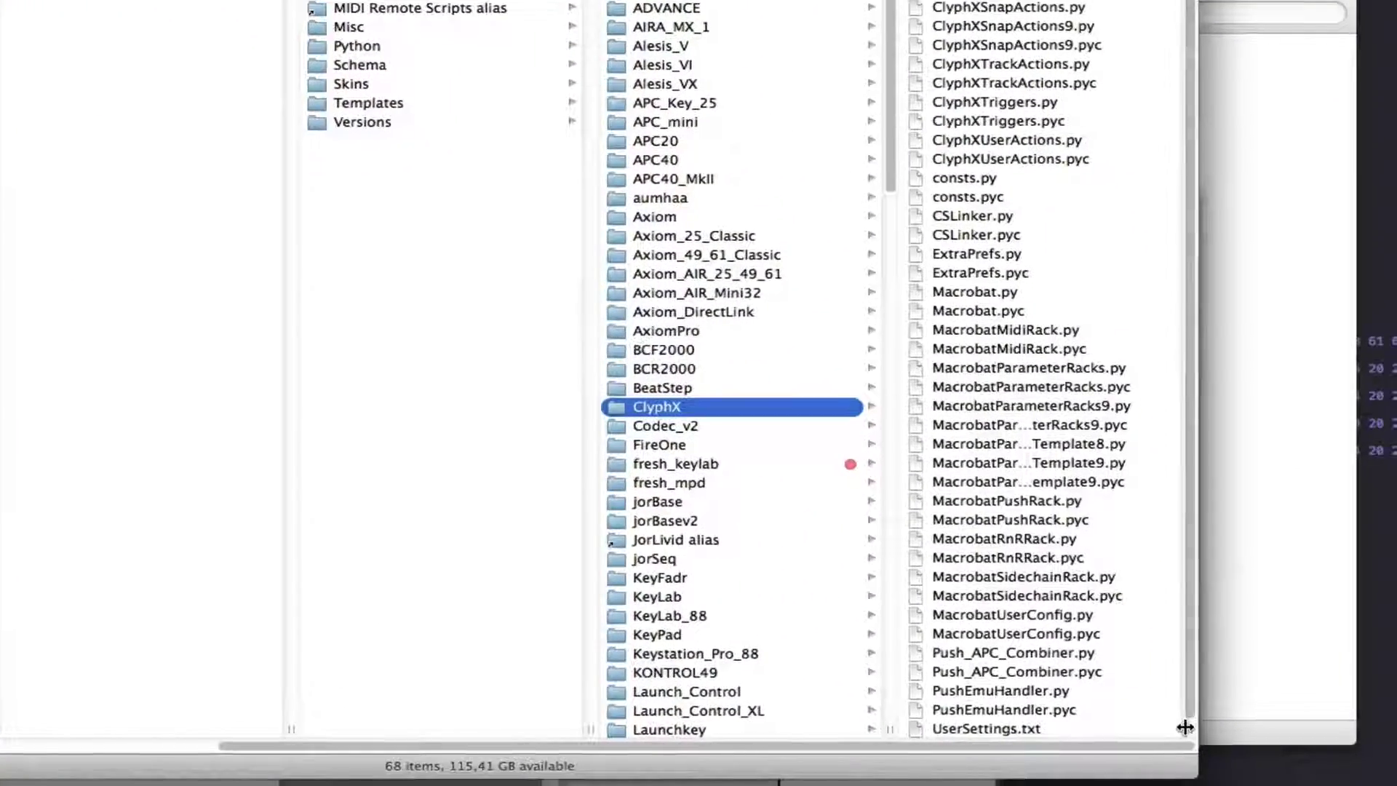
drag(1317, 670, 1396, 644)
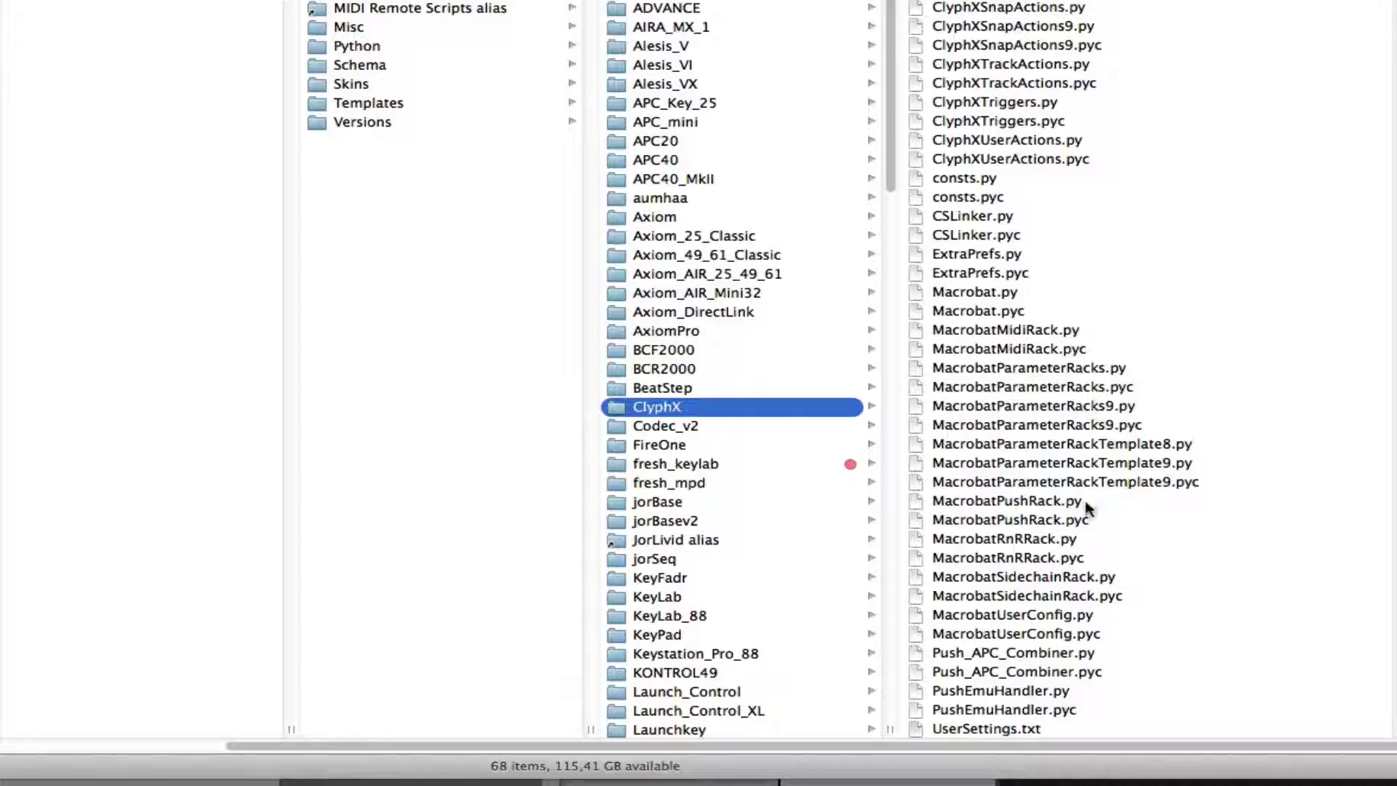
click(1068, 618)
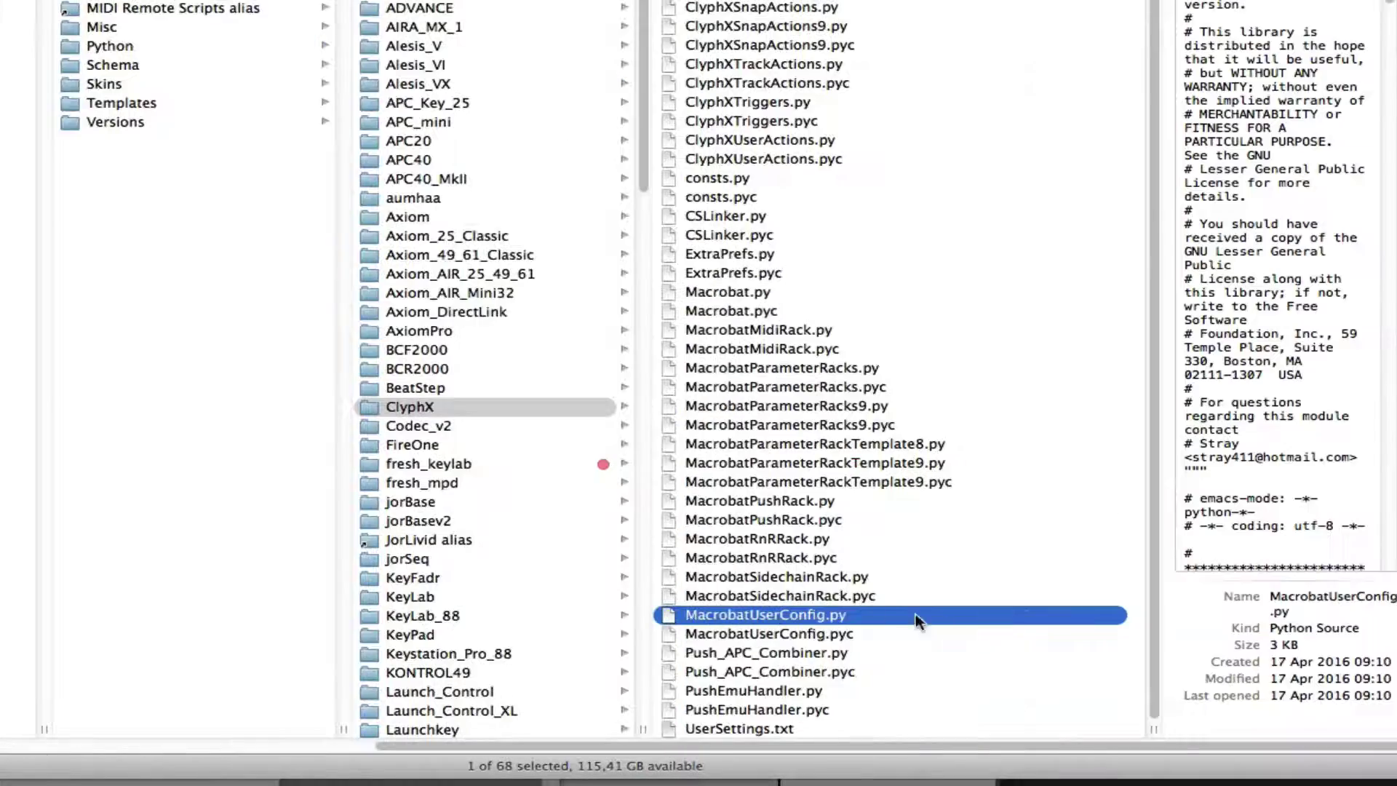
double_click(830, 617)
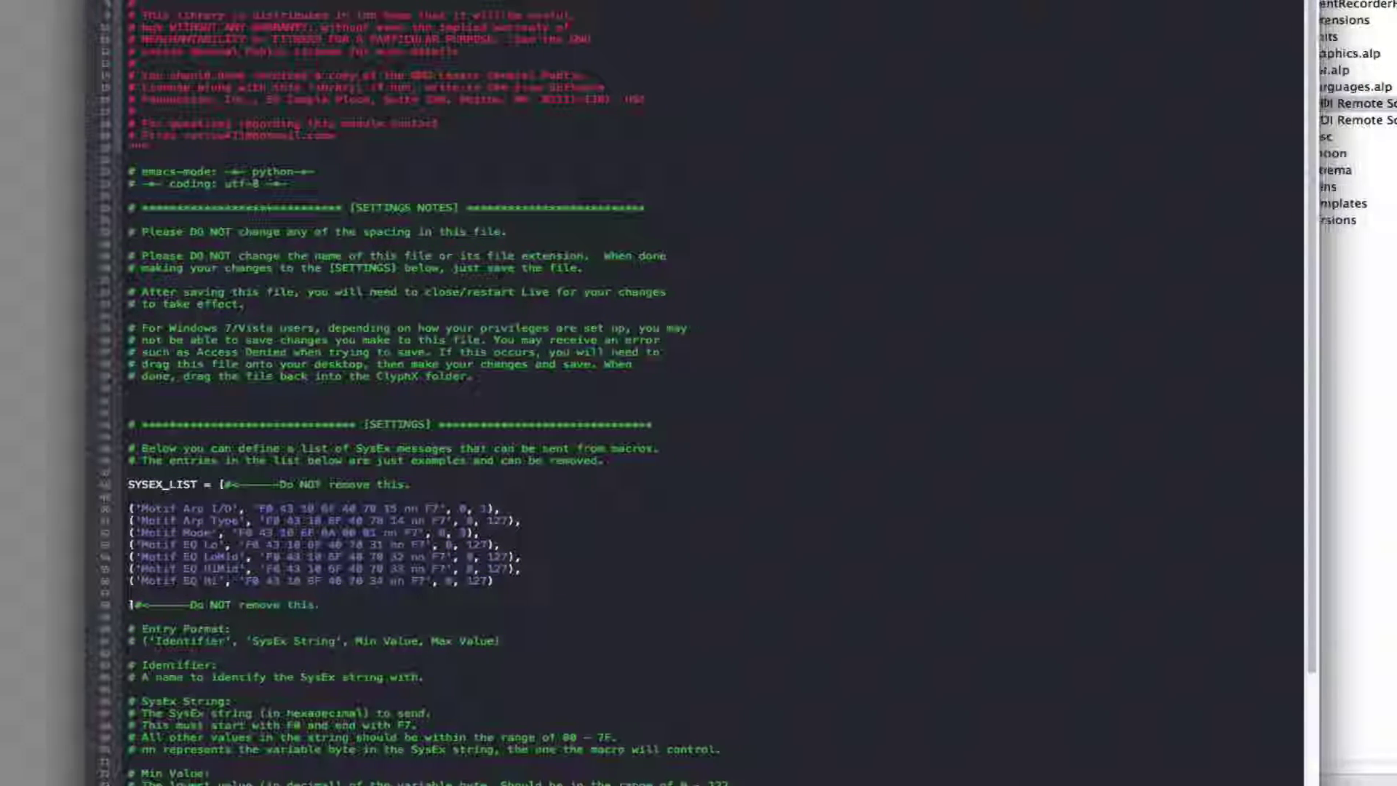
Copy the 'sound1' SysEx entry from the other config file and add it below 'Motif EQ Hi' in MacrobatUserConfig.py's SYSEX_LIST
scroll(720, 138, down, 3)
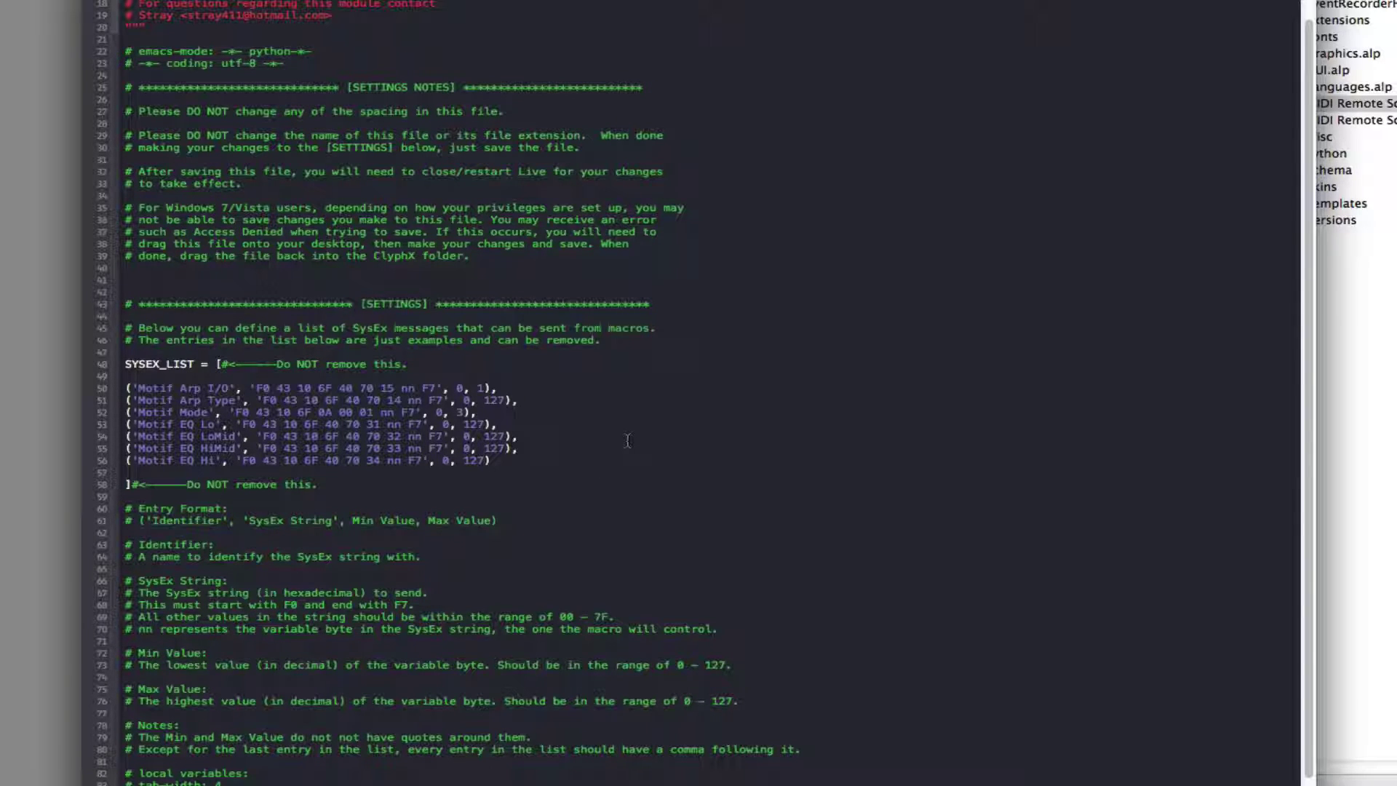
click(221, 472)
key(Return)
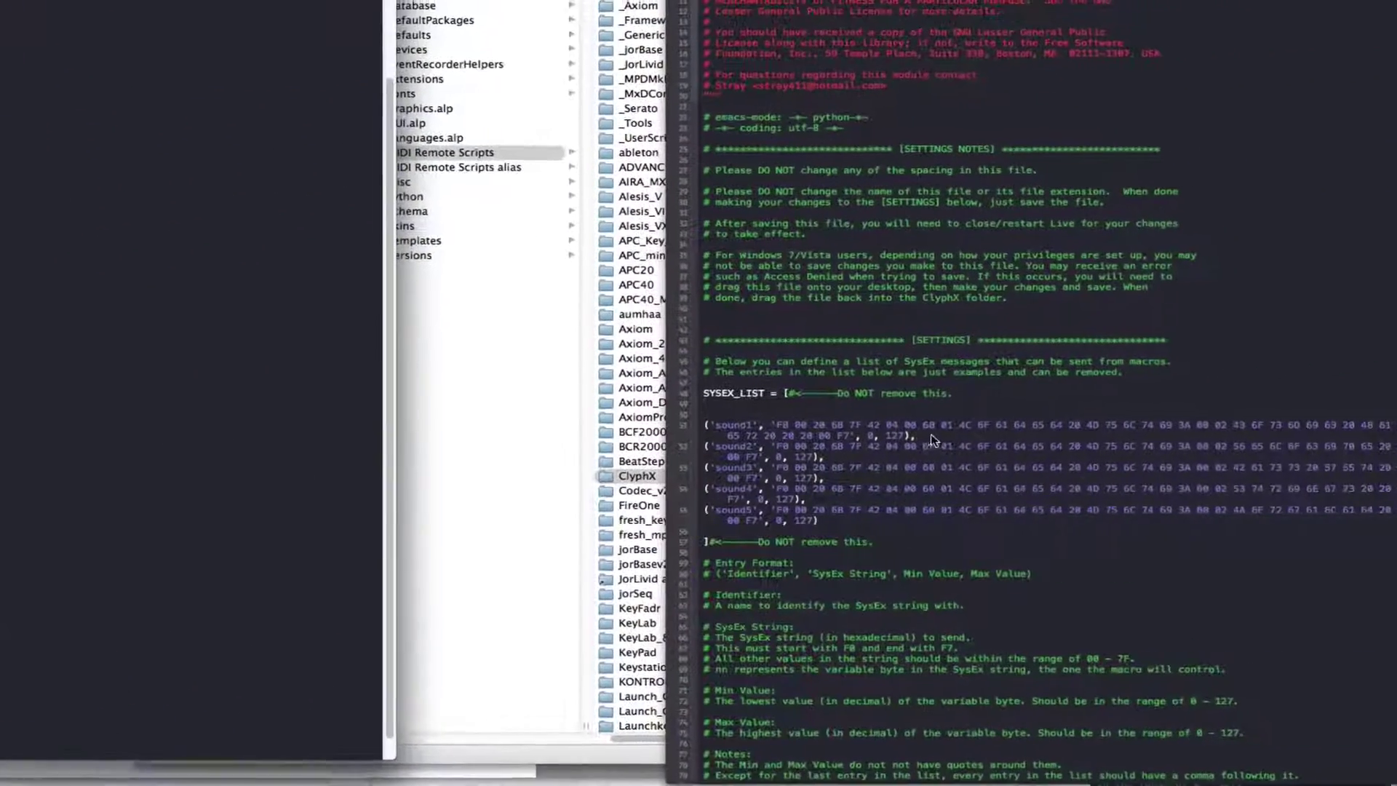
drag(899, 430, 680, 426)
drag(901, 437, 670, 429)
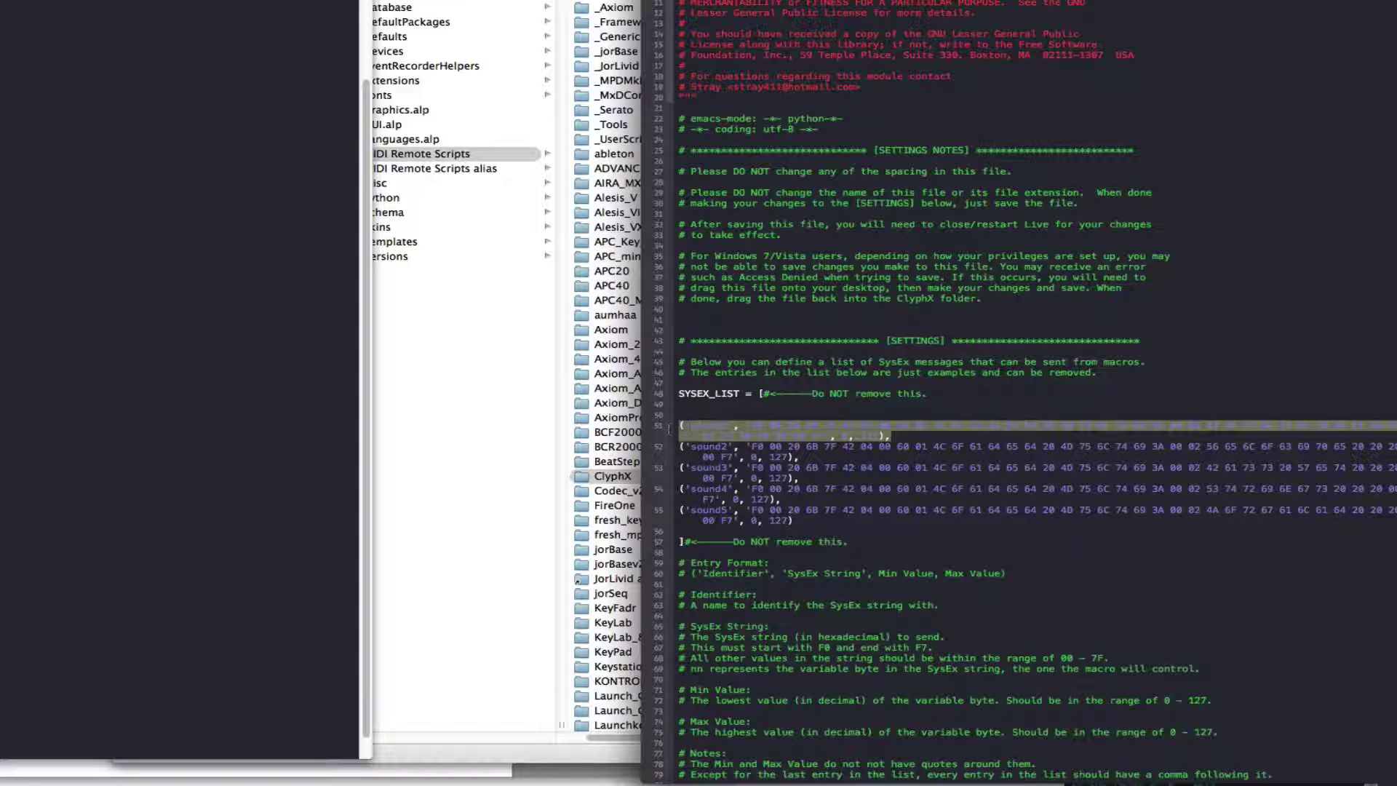
key(super+grave)
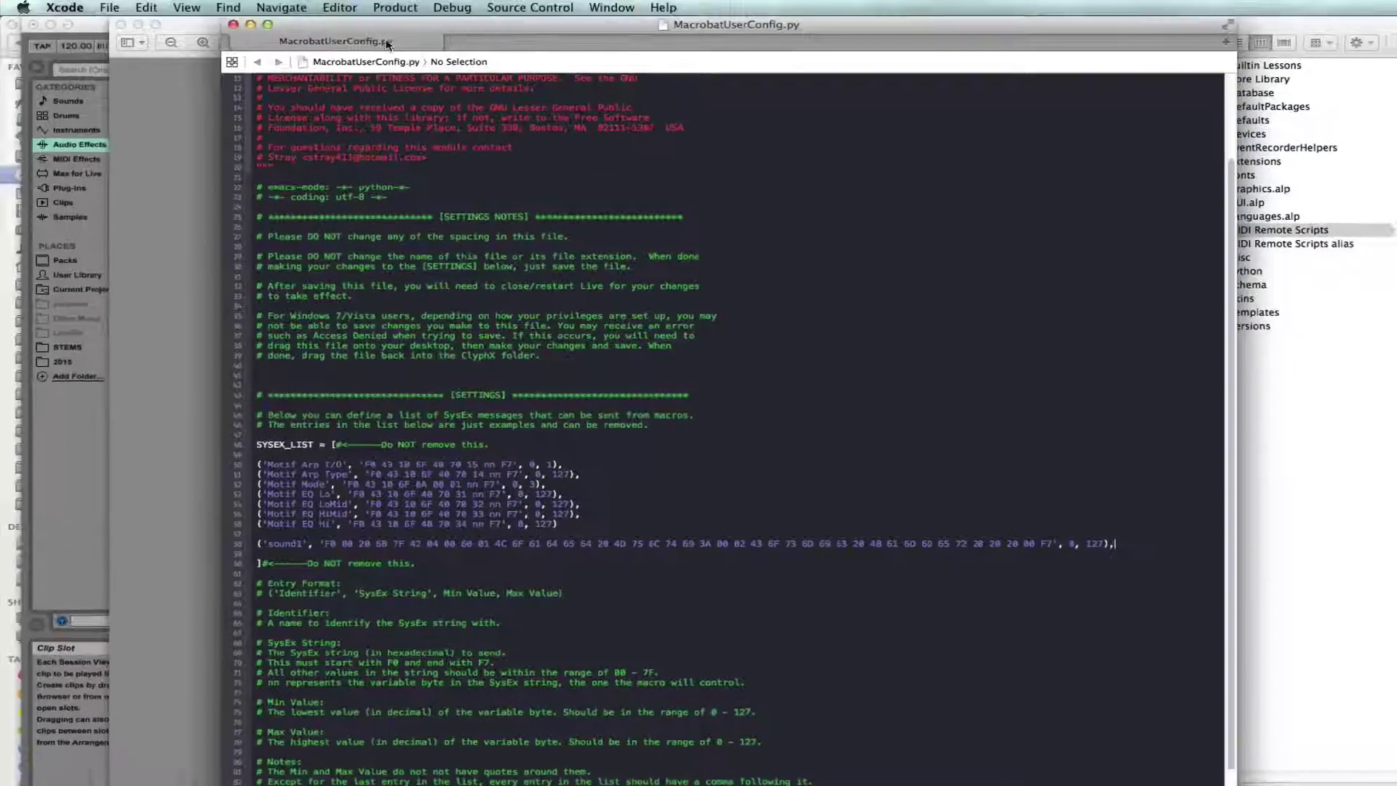
Close the MacrobatUserConfig.py window and switch back to the Macrobat Rack Examples set in Ableton Live
drag(386, 45, 562, 46)
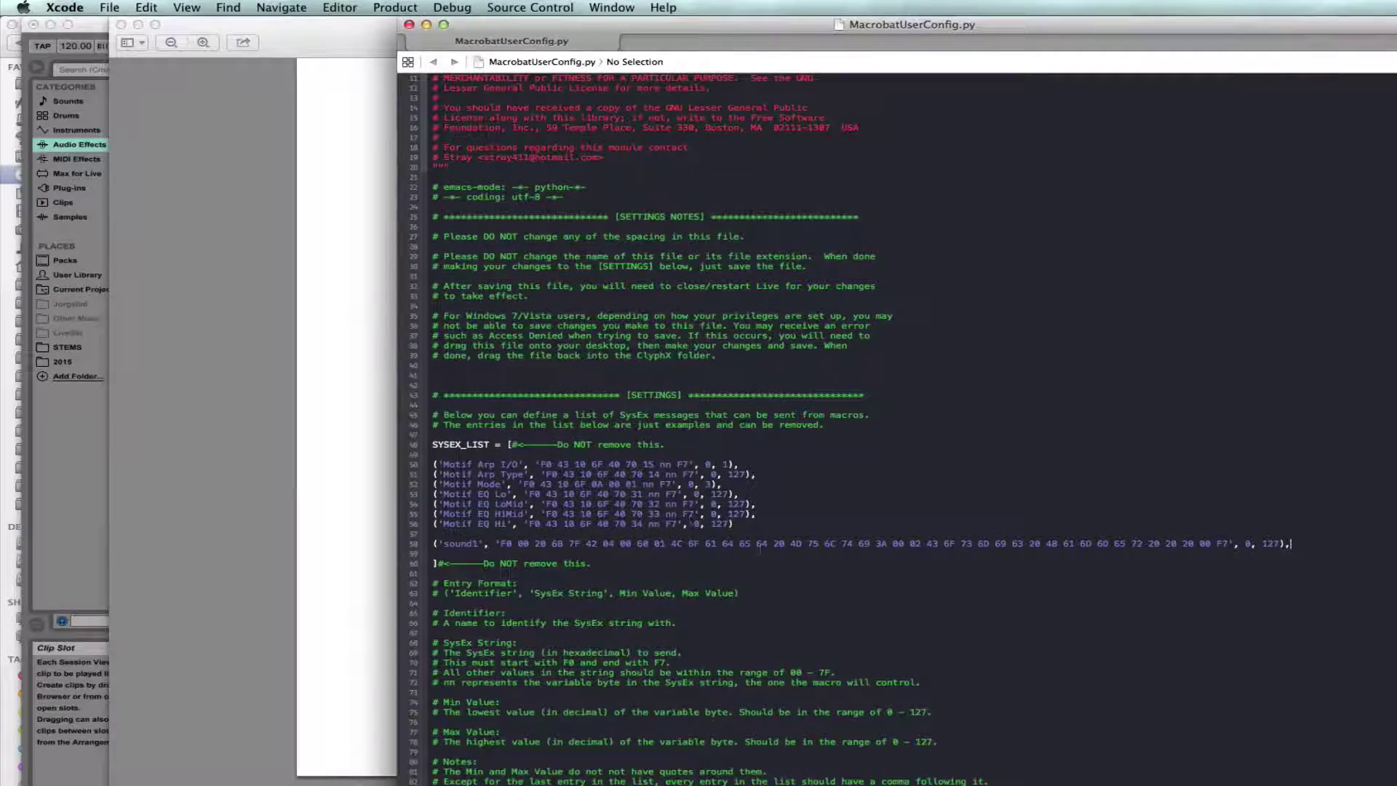
click(409, 26)
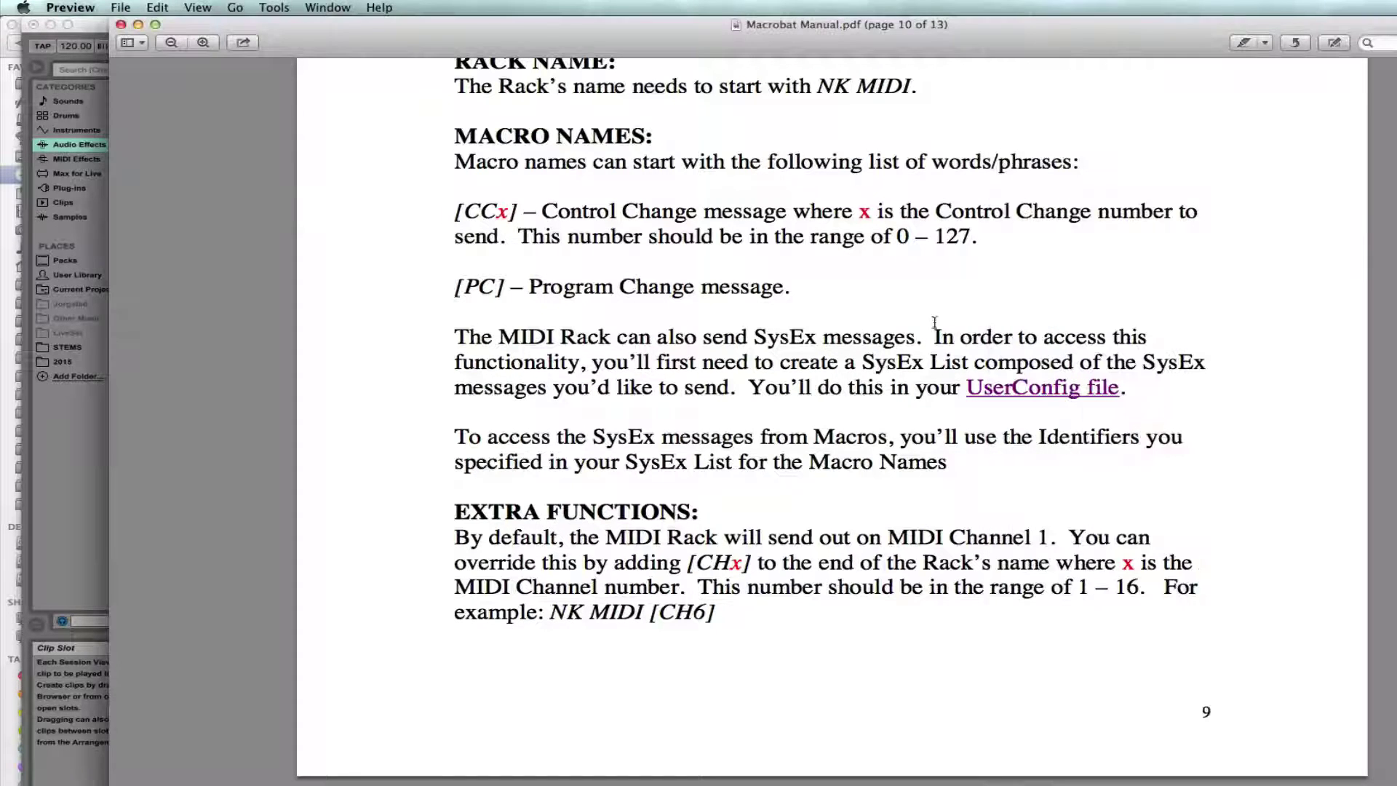
click(76, 449)
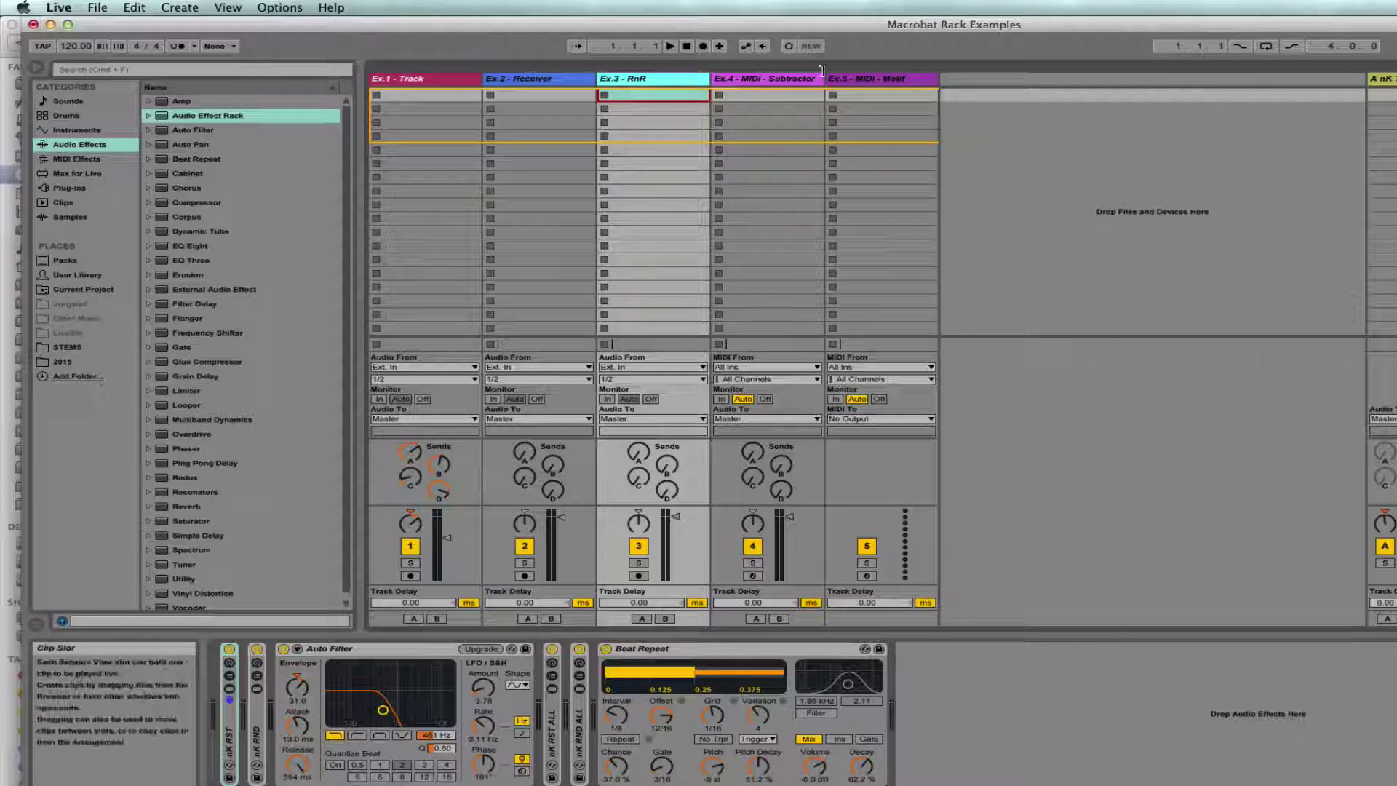
Select the Ex.5 - MIDI - Motif track, and inspect the rack's Motif Arp I/O macro and the track's MIDI output choices
click(904, 81)
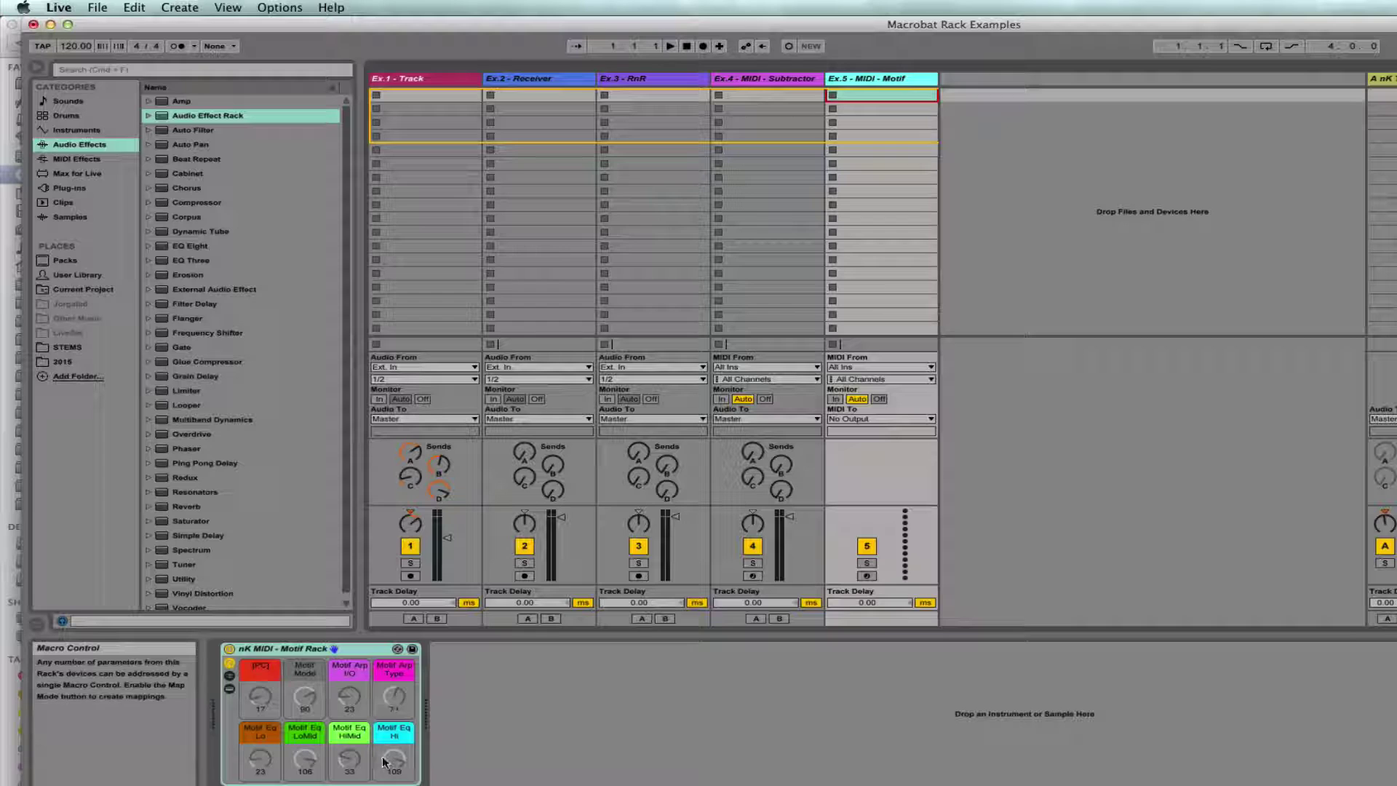
click(355, 697)
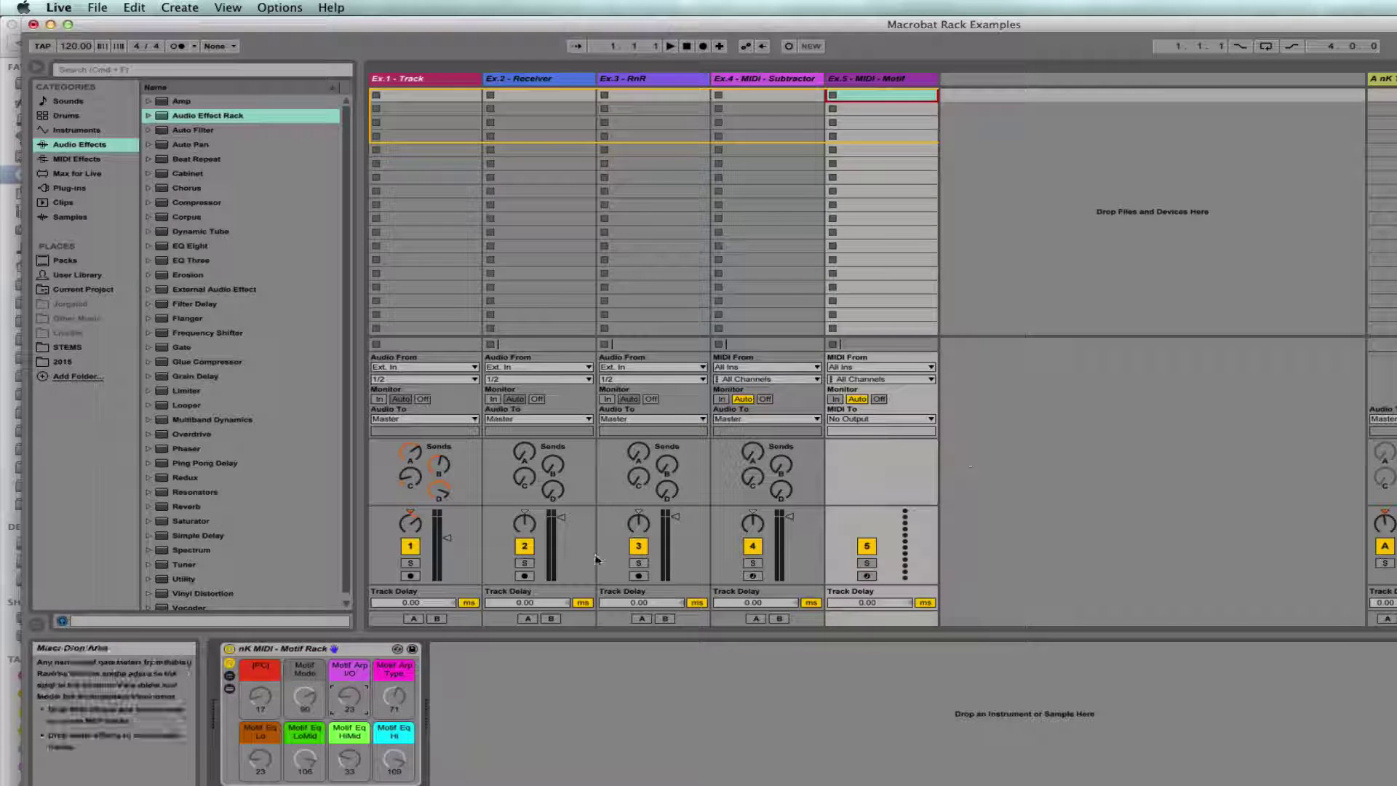
mouse_move(349, 697)
mouse_down()
mouse_move(349, 711)
mouse_move(349, 698)
mouse_up()
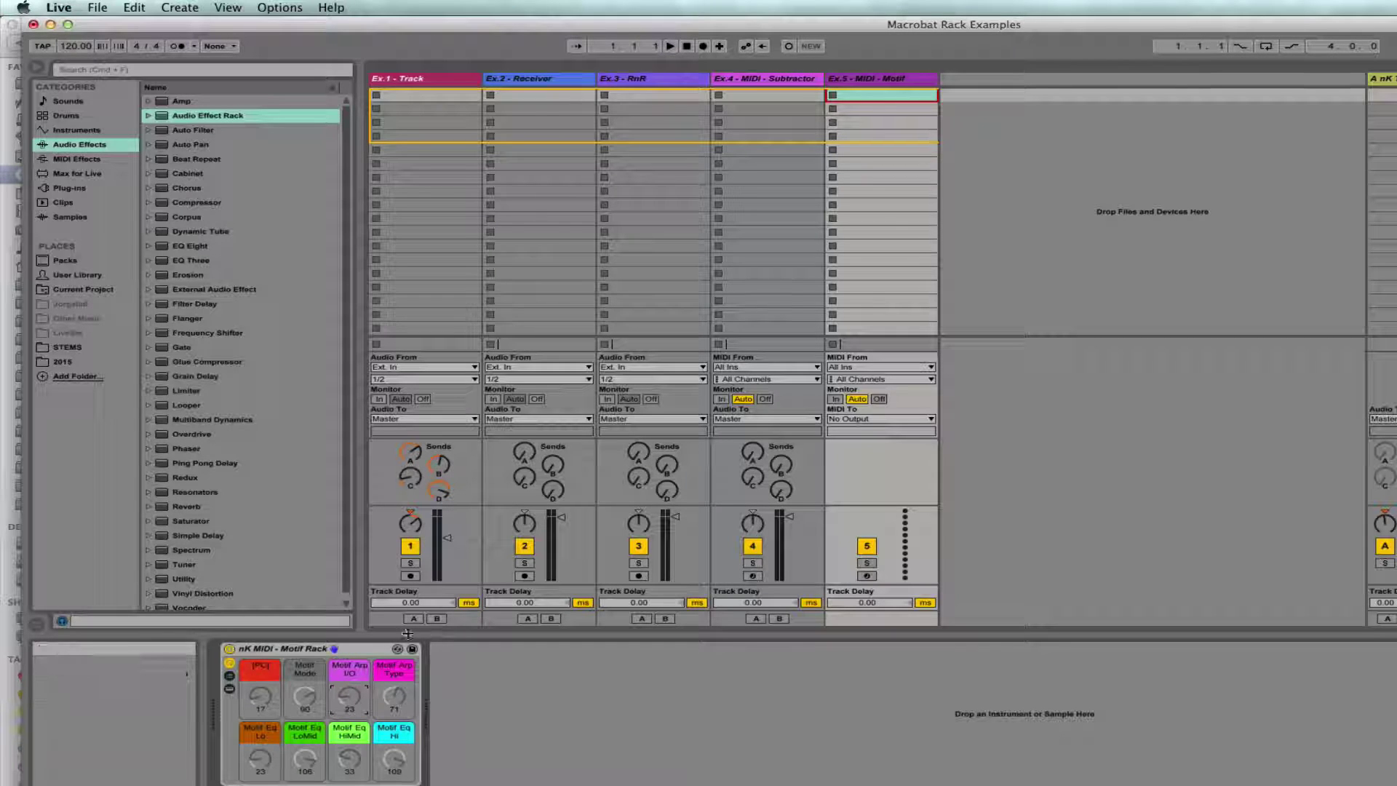
click(861, 420)
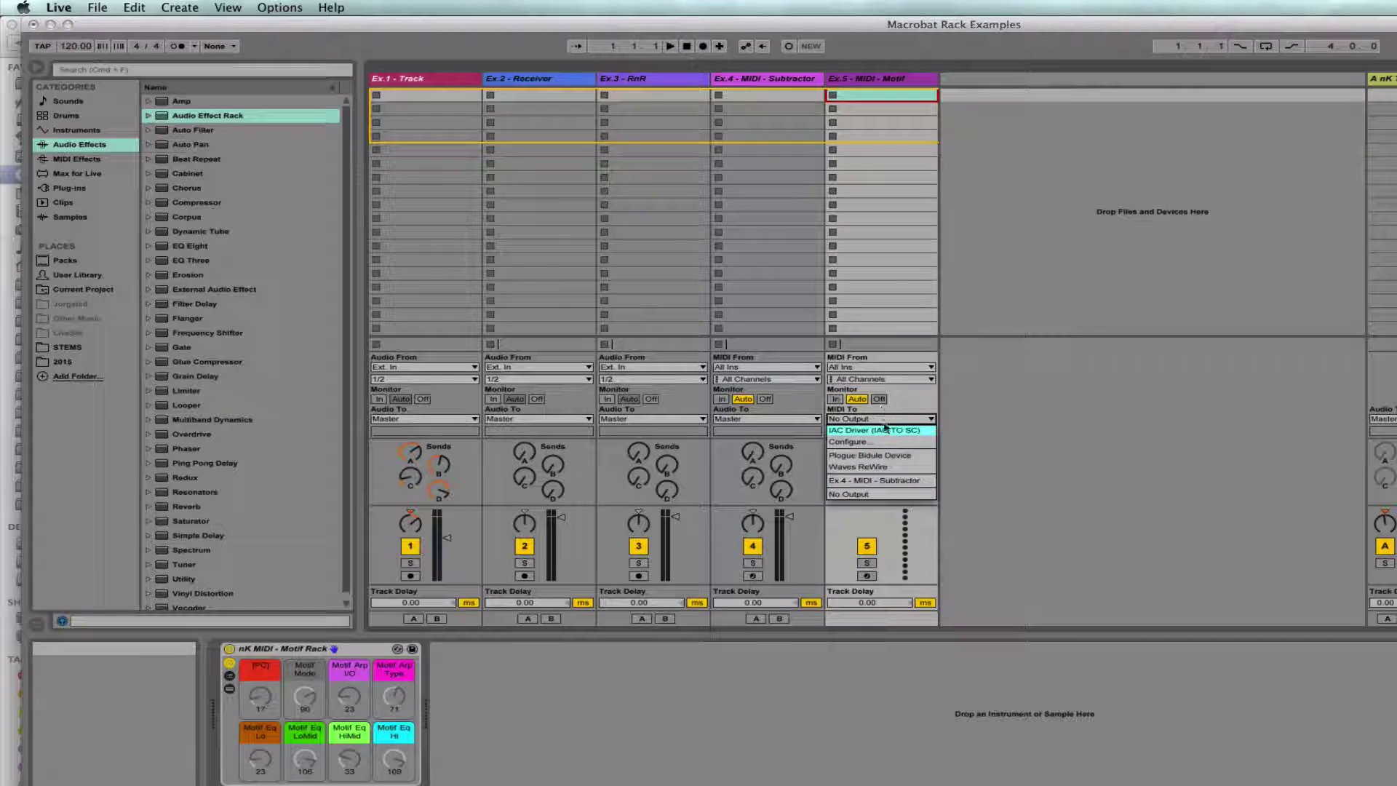
click(952, 454)
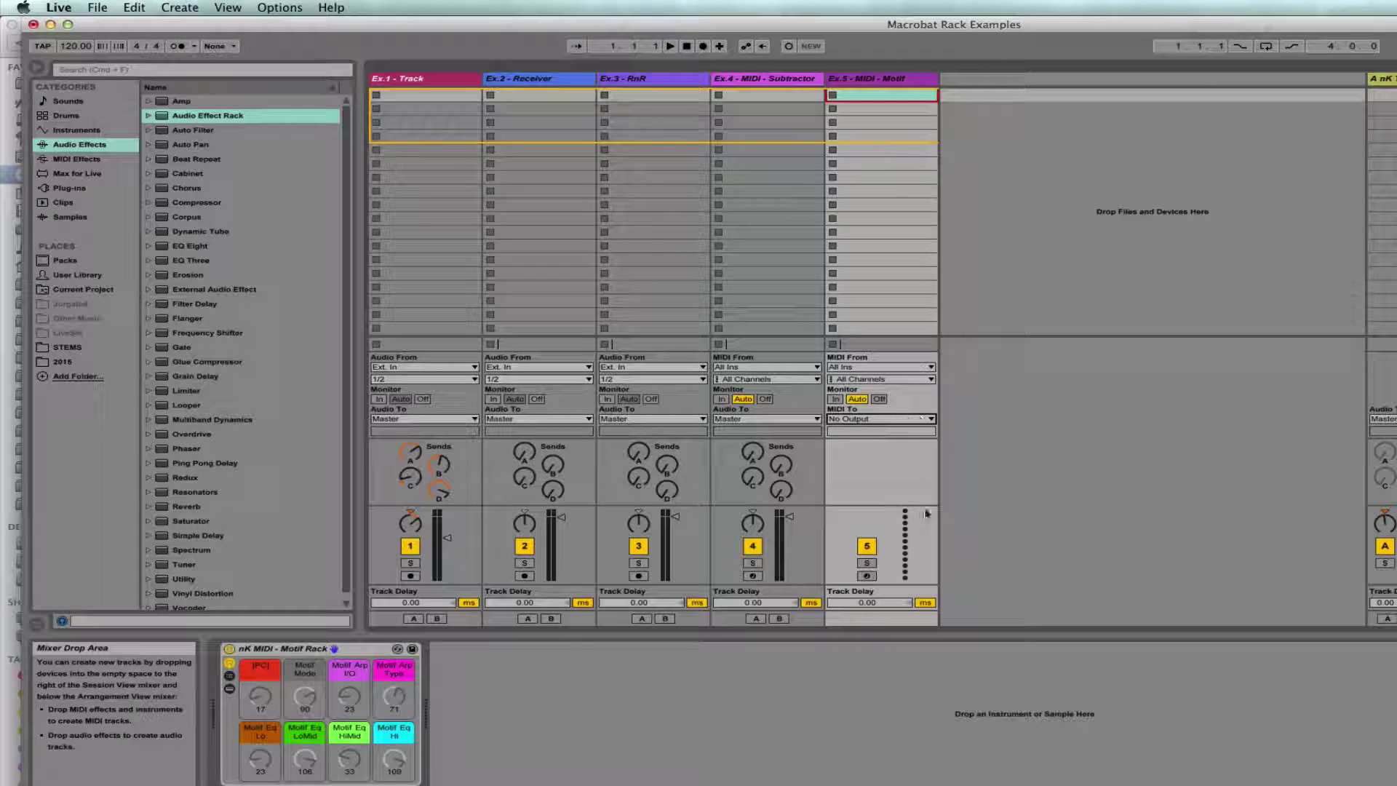